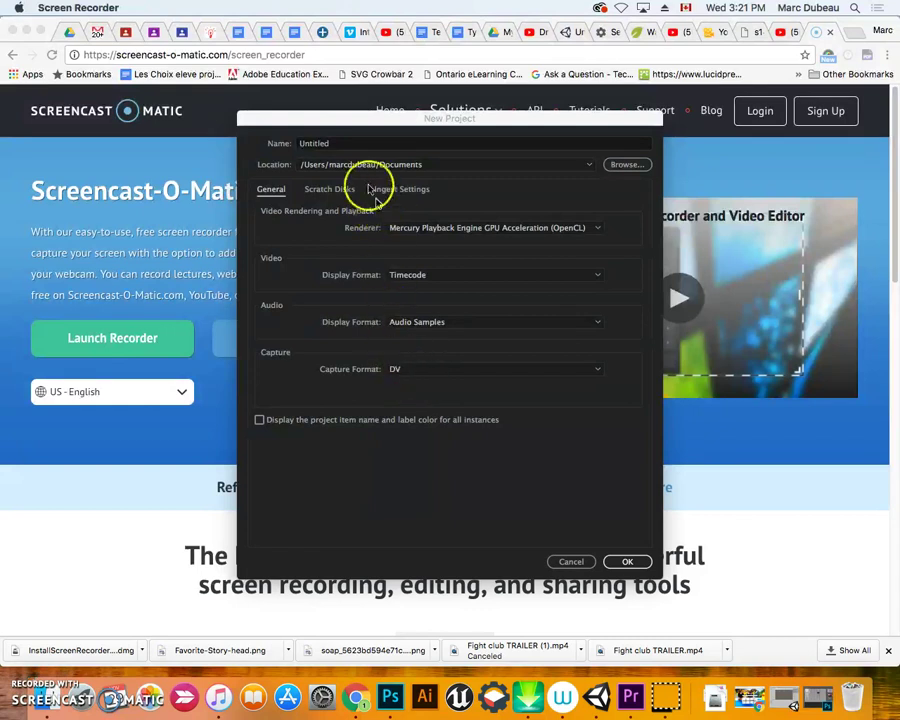
# Create a Premiere project named 'my favorite stories' in Documents with the default settings
pyautogui.click(334, 146)
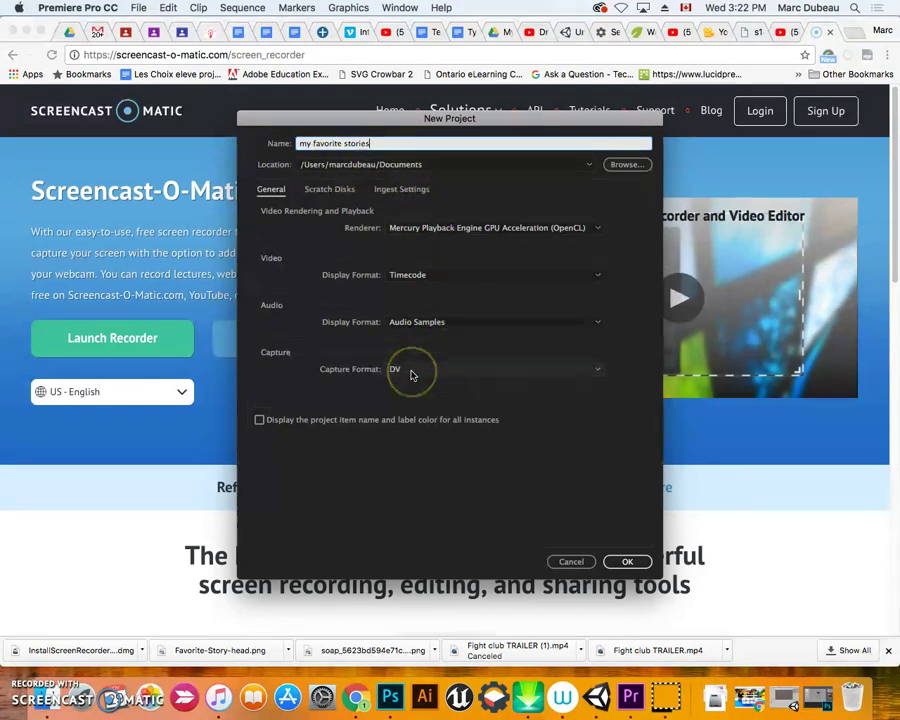
pyautogui.click(630, 565)
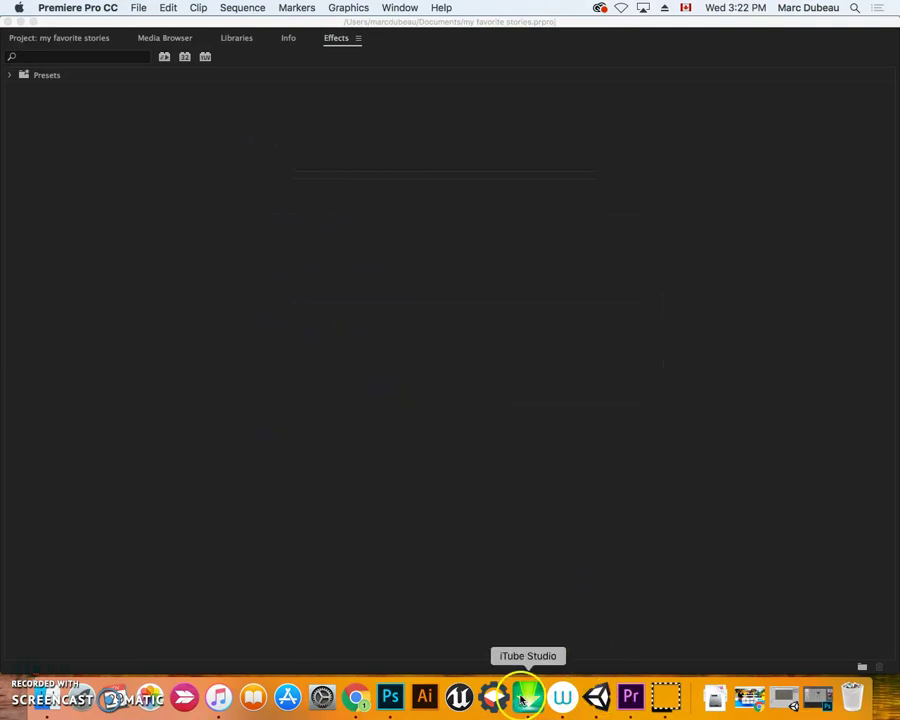
# In Chrome, switch to the Fight club TRAILER YouTube page and open a blank tab
pyautogui.click(356, 697)
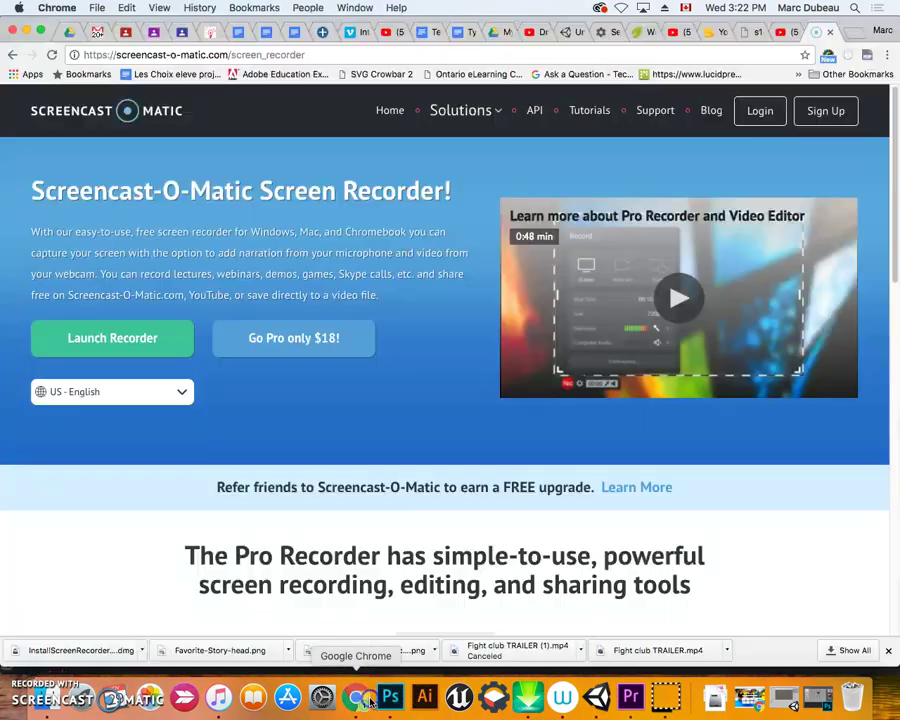
pyautogui.click(784, 32)
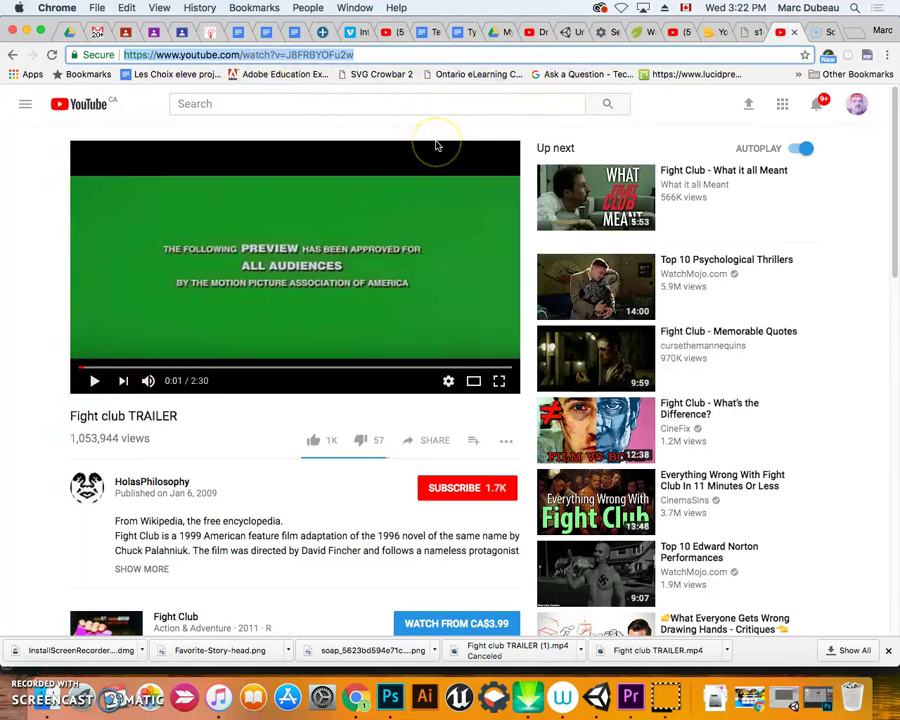
pyautogui.click(855, 35)
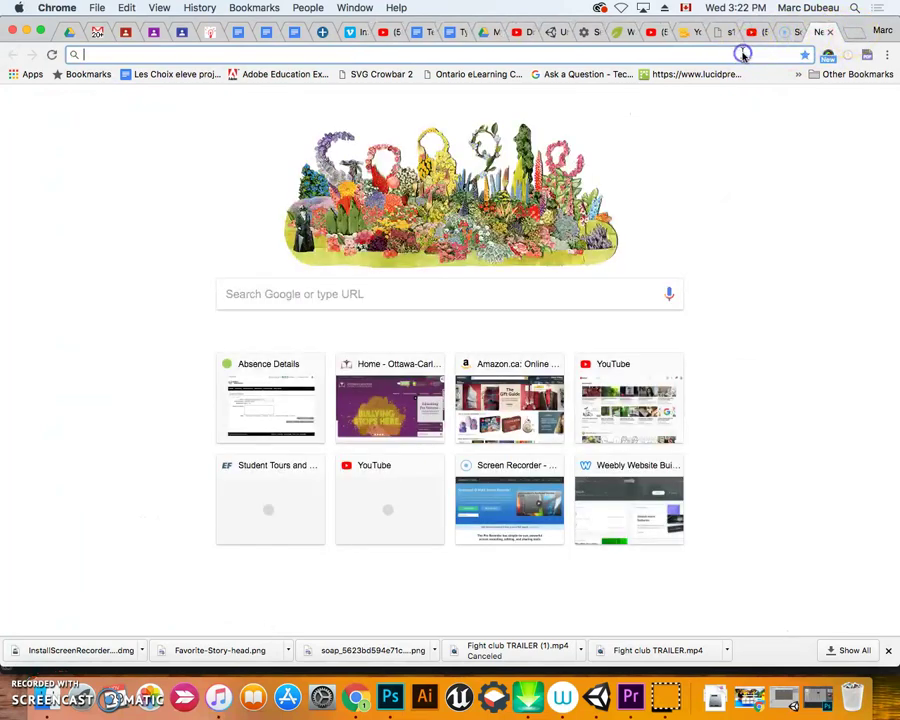
# Search Google for 'fight club png' and show the image results
pyautogui.write('fight club png')
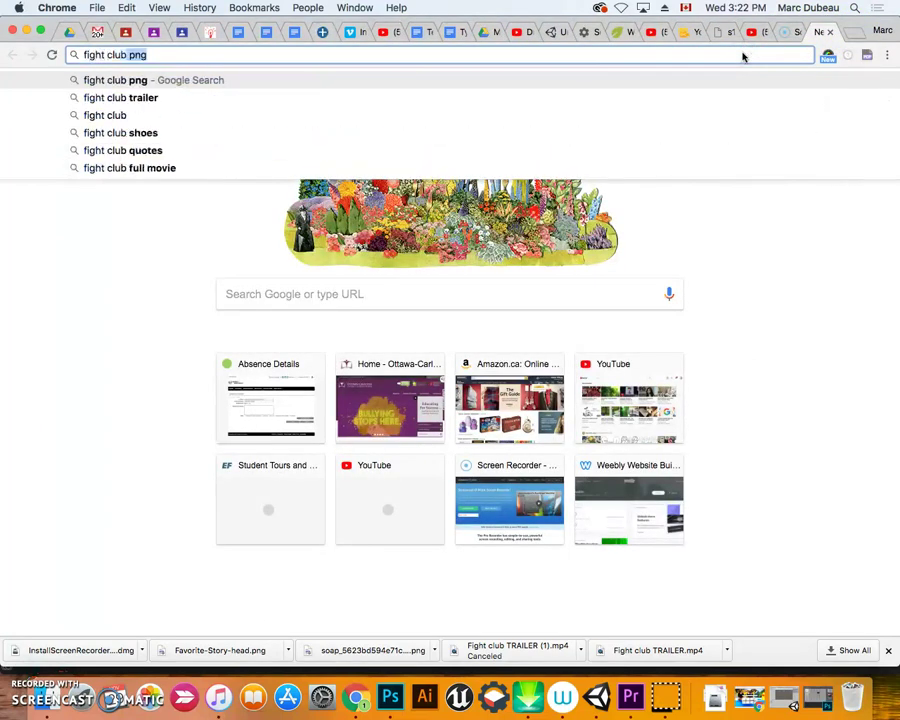
pyautogui.press('Return')
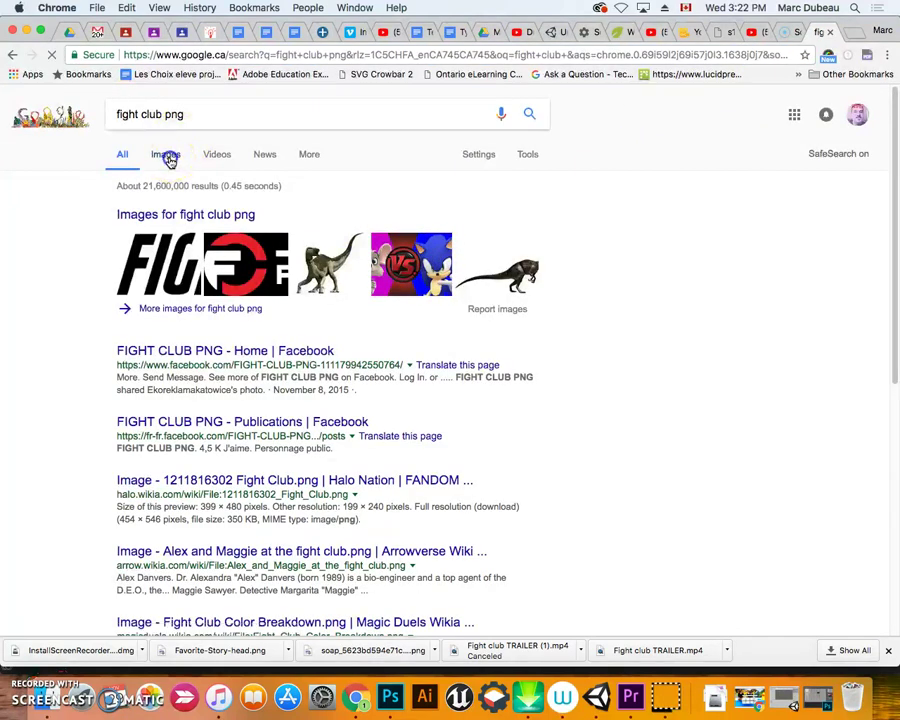
pyautogui.click(167, 158)
# Save the pink Fight Club logo PNG to the Downloads folder
pyautogui.click(333, 289)
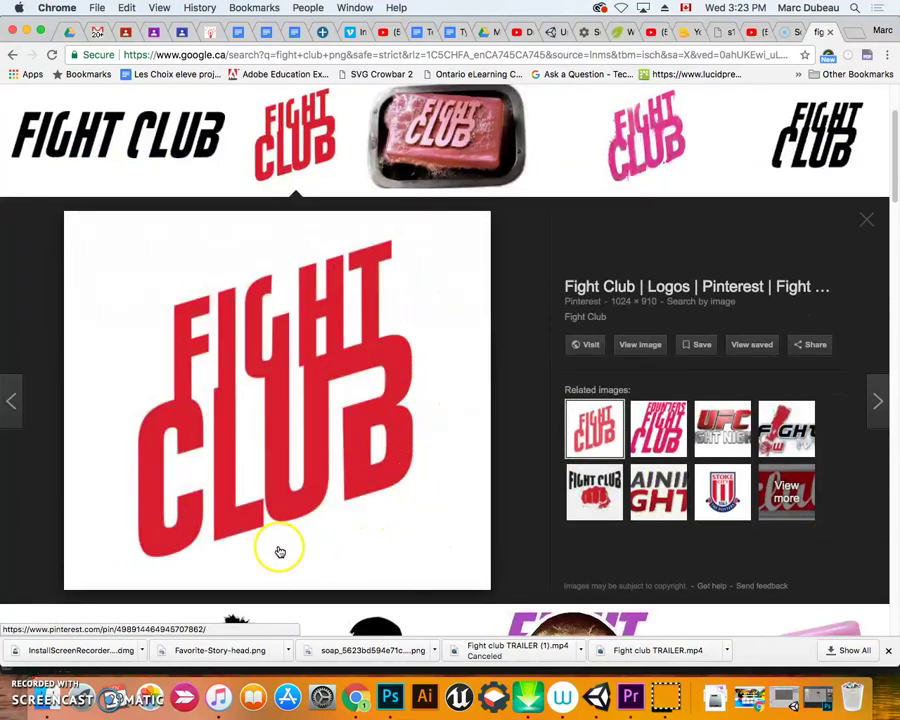
pyautogui.click(619, 160)
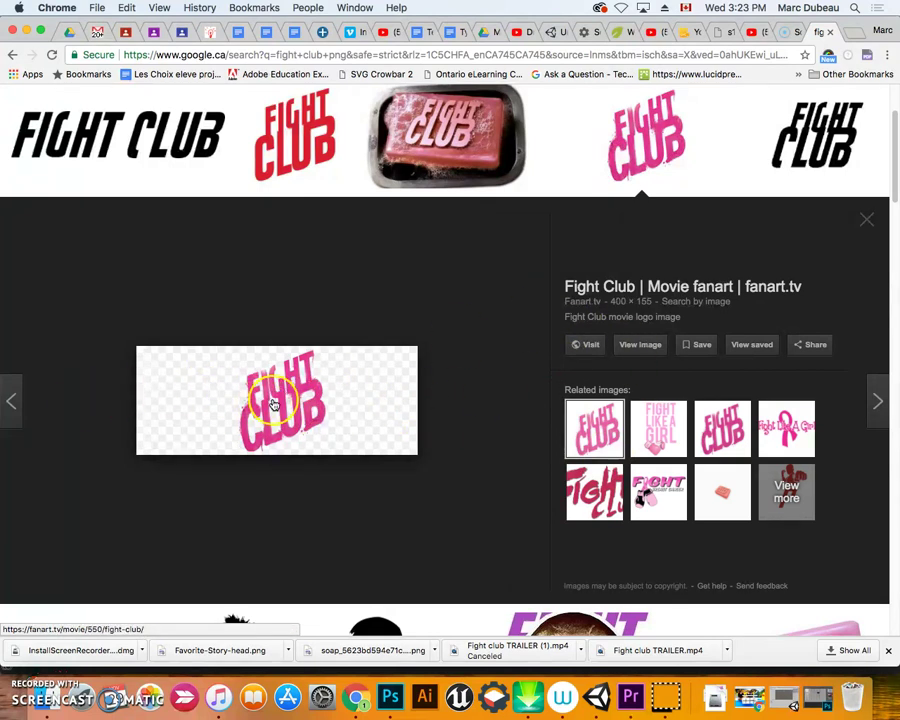
pyautogui.rightClick(272, 403)
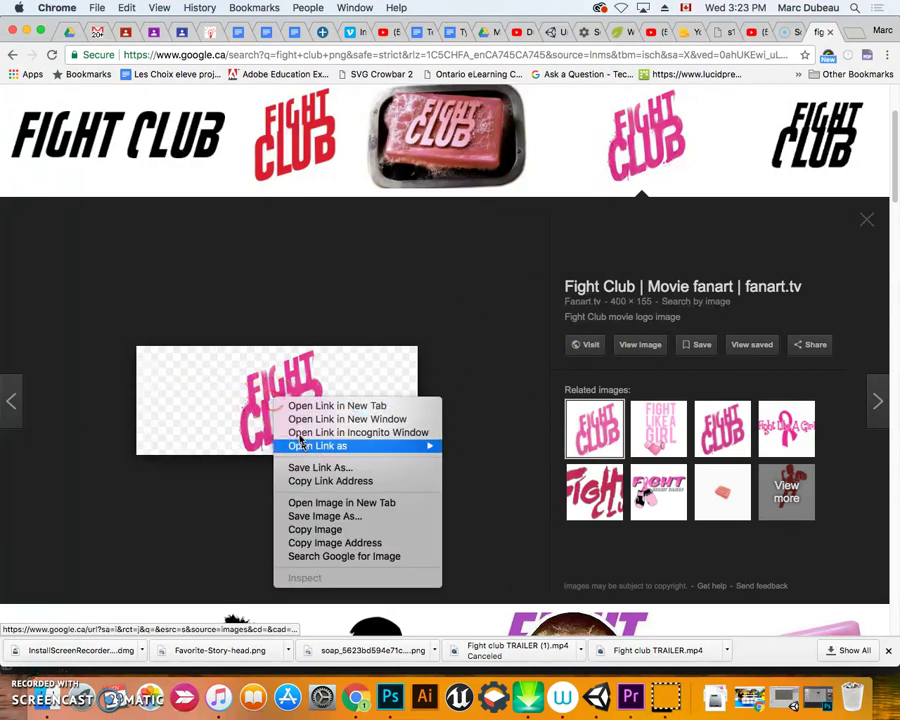
pyautogui.click(341, 515)
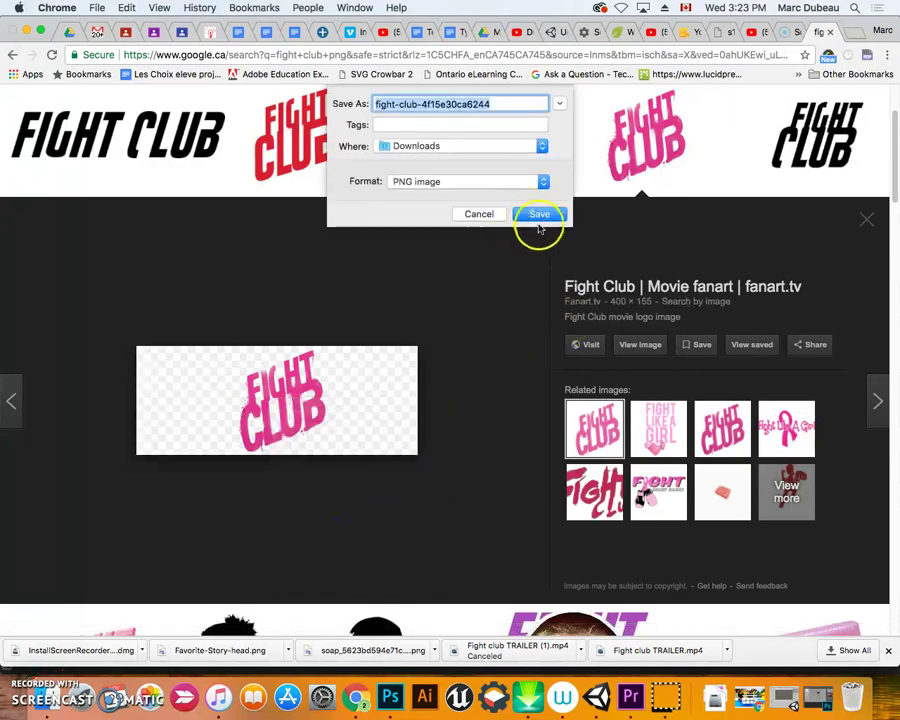
pyautogui.click(542, 214)
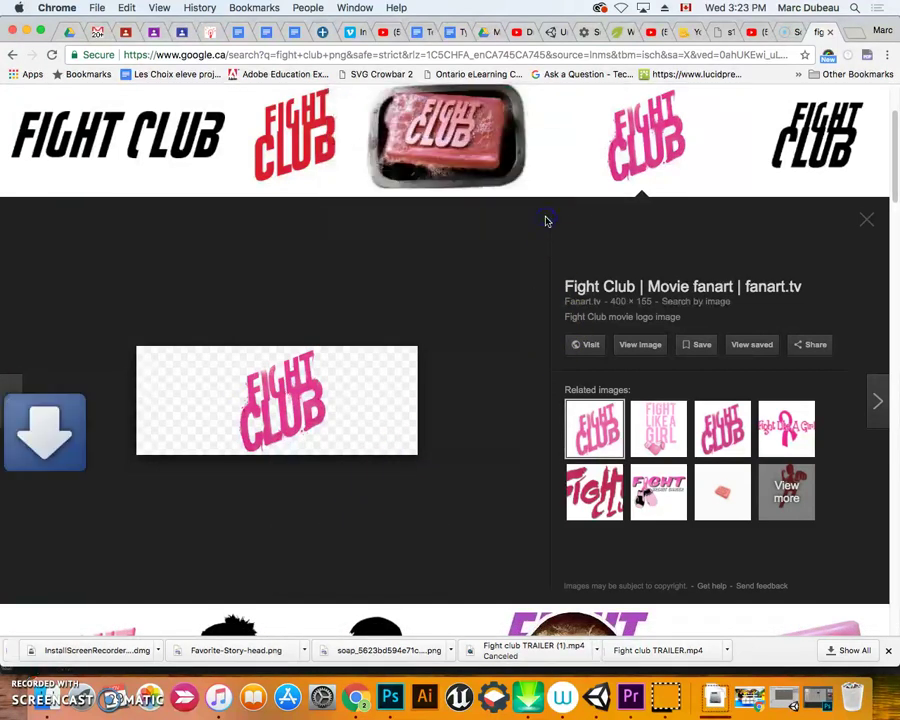
# Bring Premiere back in the Editing workspace, leaving the Essential Graphics panel unchanged
pyautogui.click(622, 698)
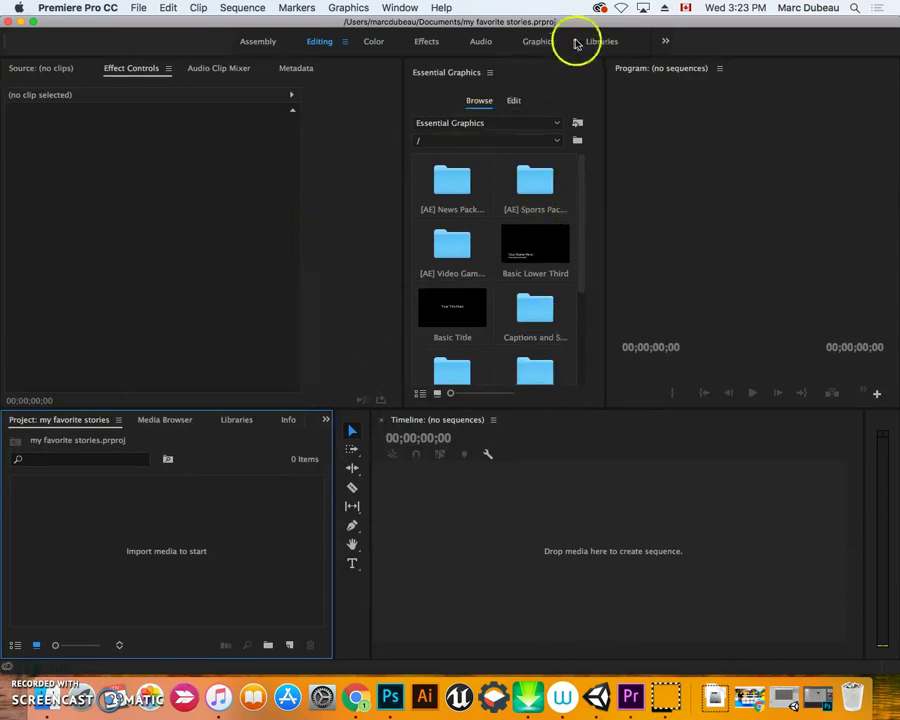
pyautogui.click(252, 43)
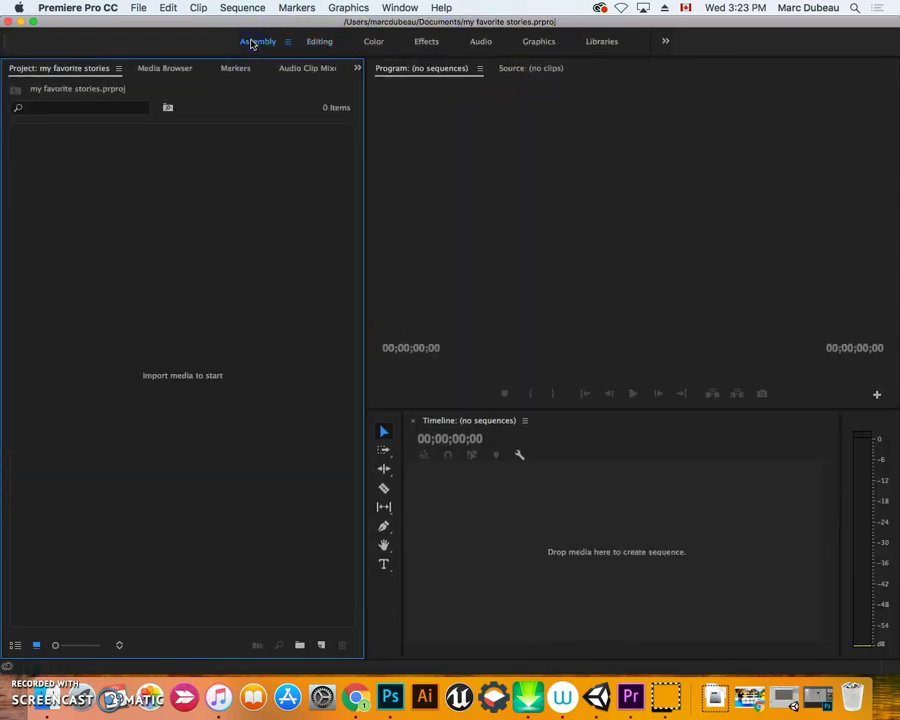
pyautogui.click(319, 41)
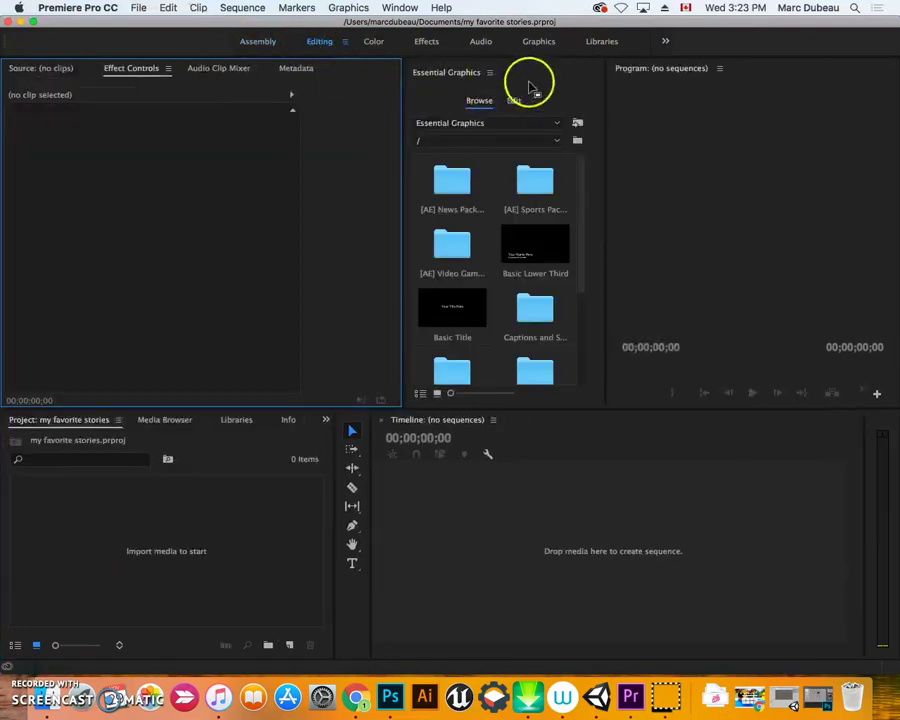
pyautogui.moveTo(488, 70); pyautogui.dragTo(592, 113)
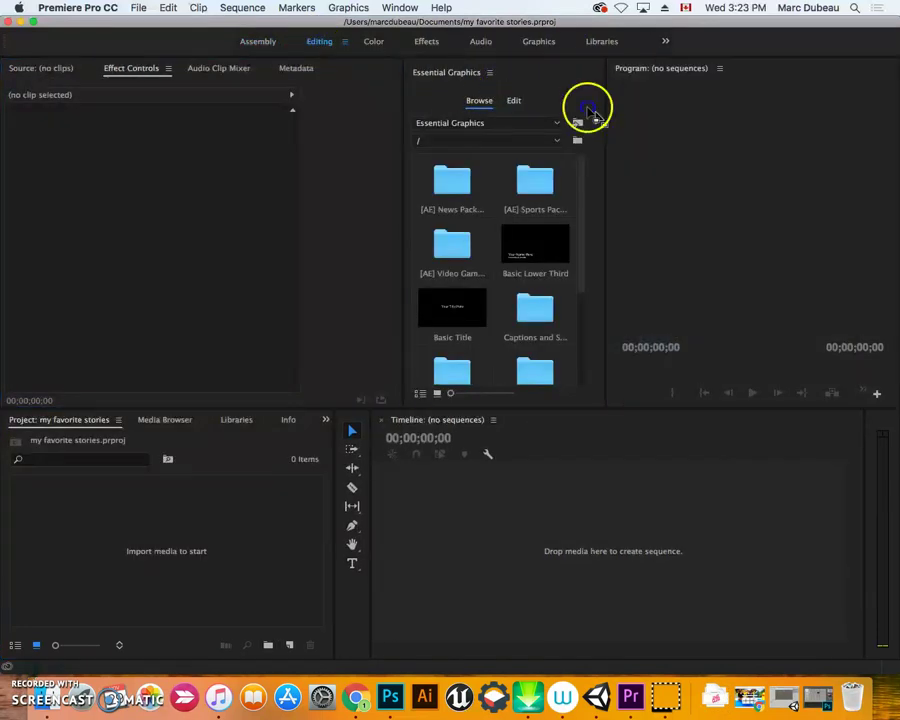
pyautogui.click(488, 71)
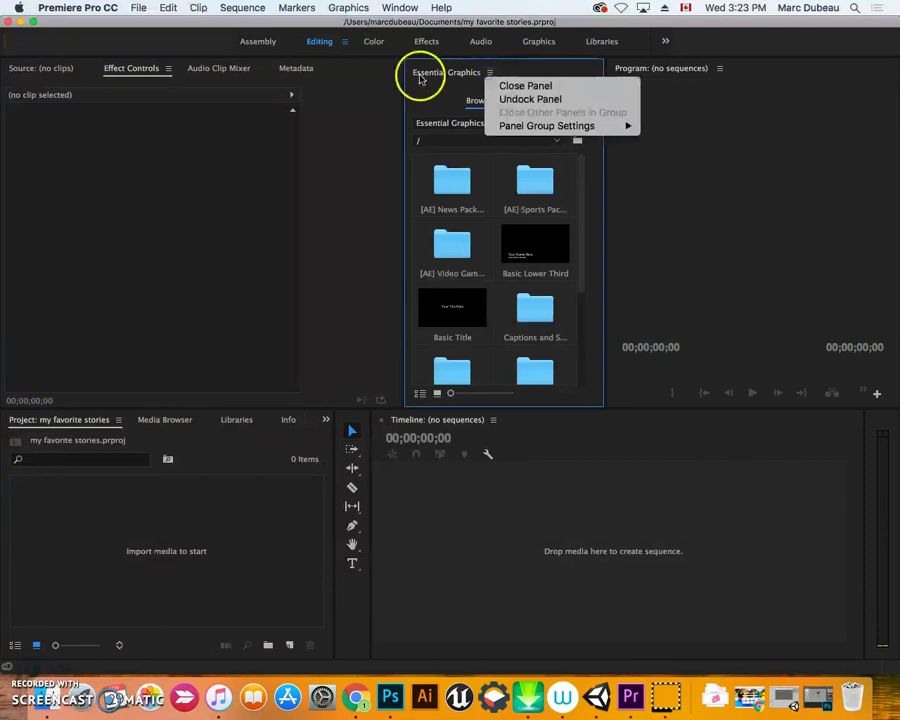
pyautogui.click(352, 67)
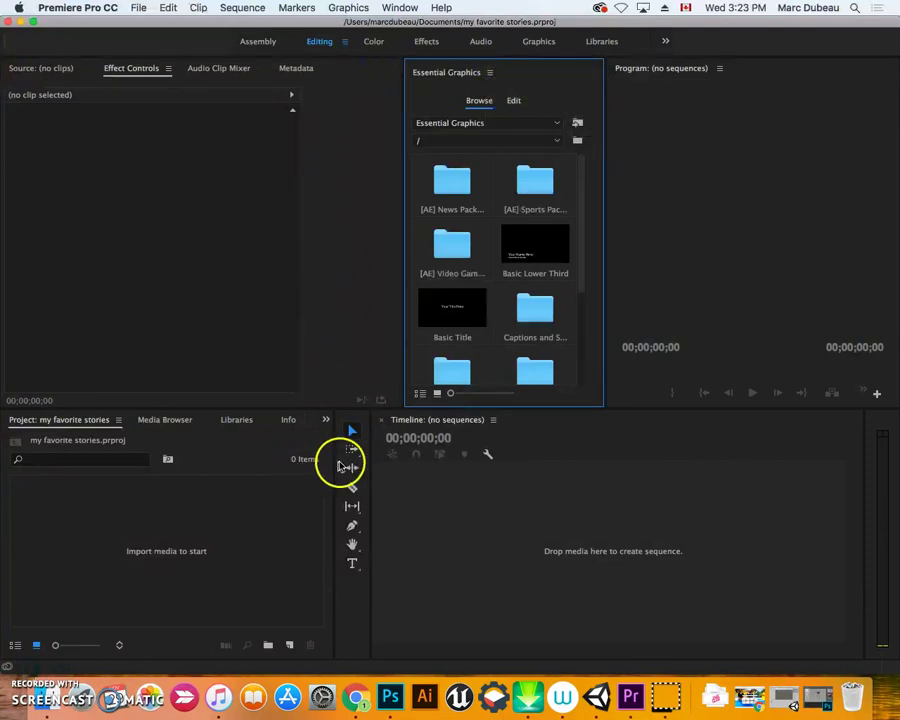
pyautogui.rightClick(222, 546)
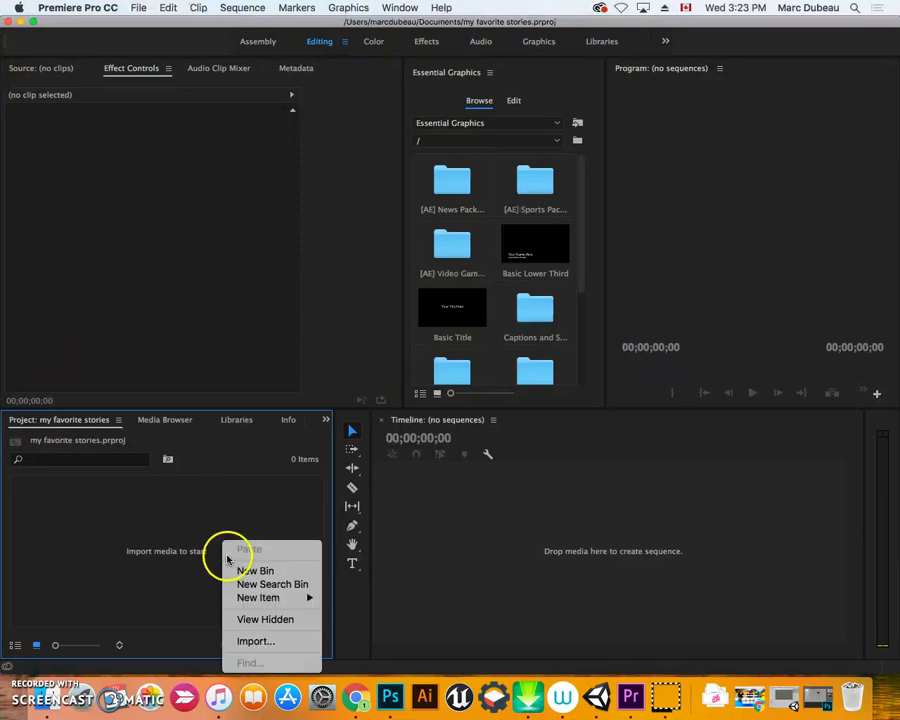
pyautogui.click(250, 640)
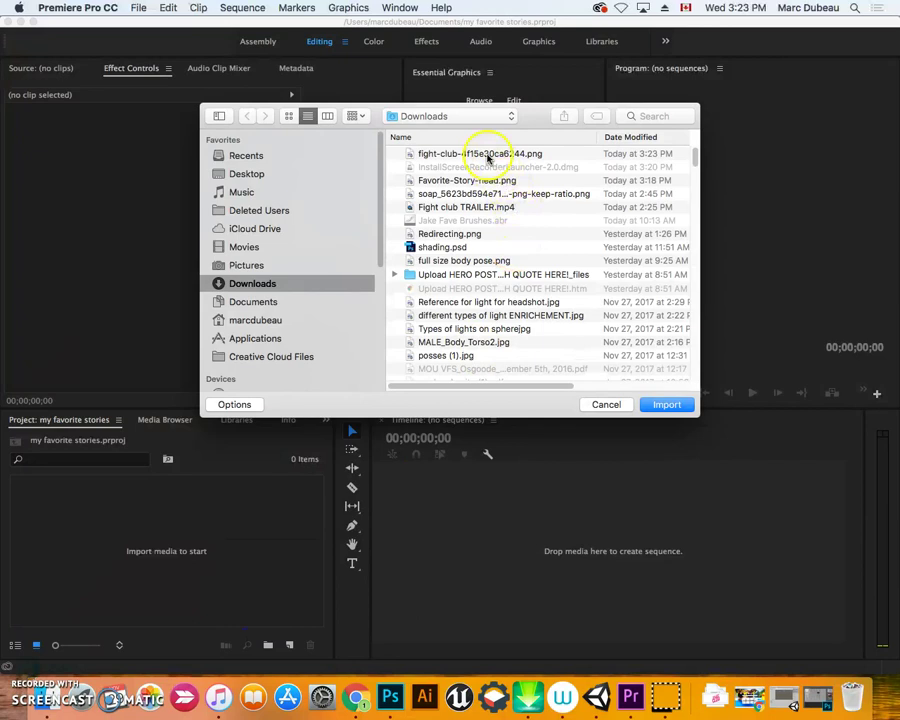
pyautogui.click(487, 155)
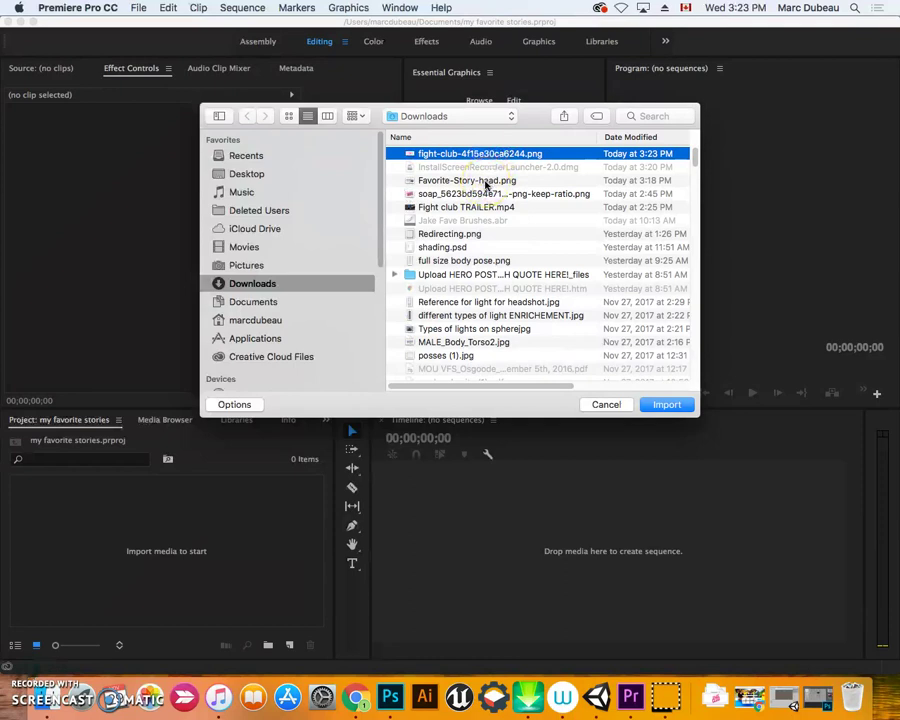
pyautogui.press('space')
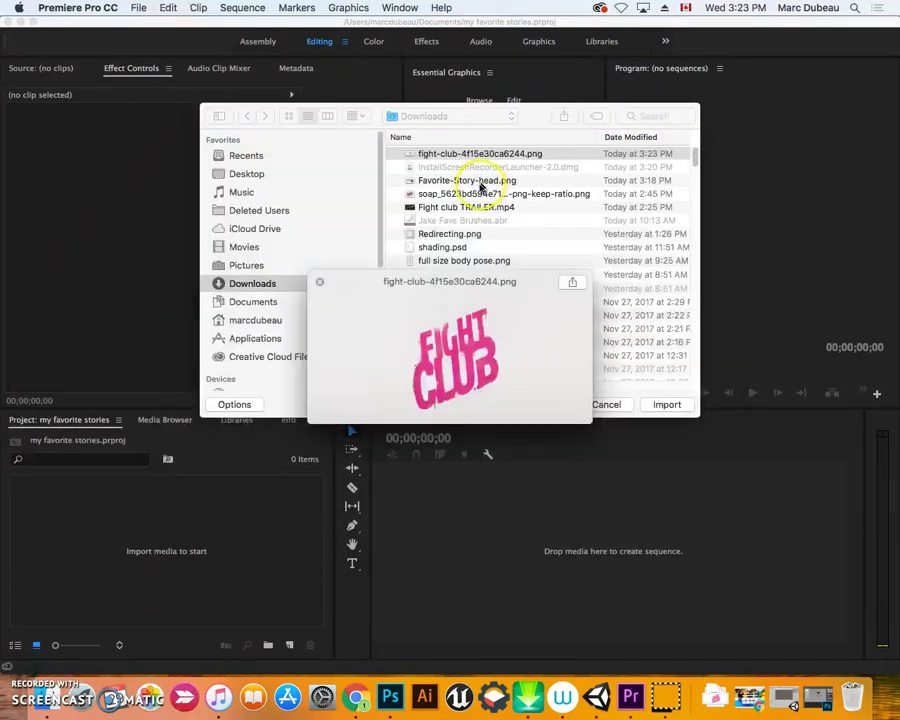
pyautogui.click(321, 284)
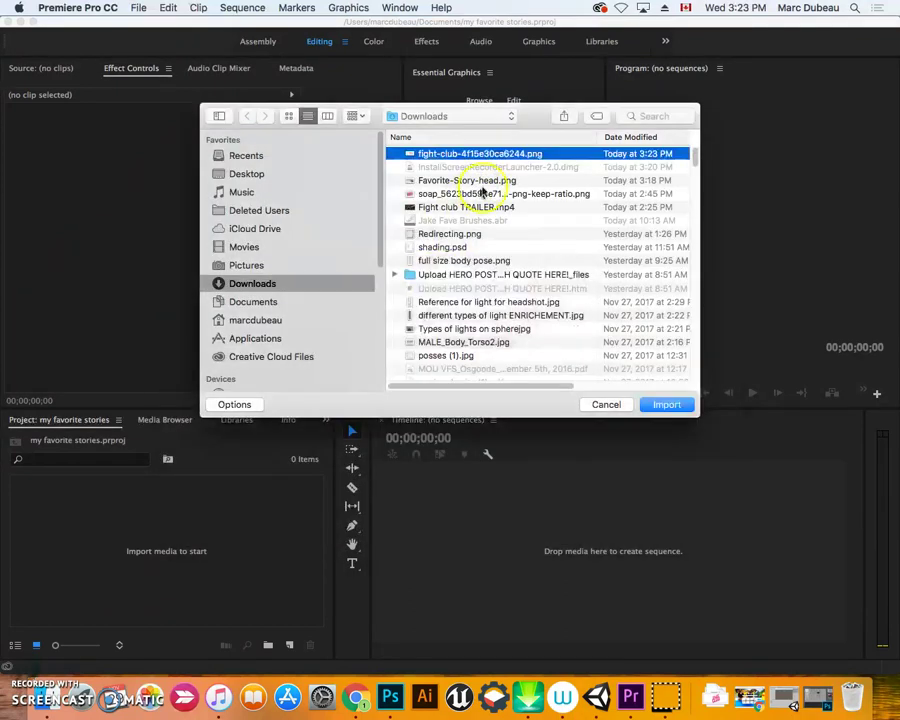
pyautogui.keyDown('super'); pyautogui.click(452, 181); pyautogui.keyUp('super')
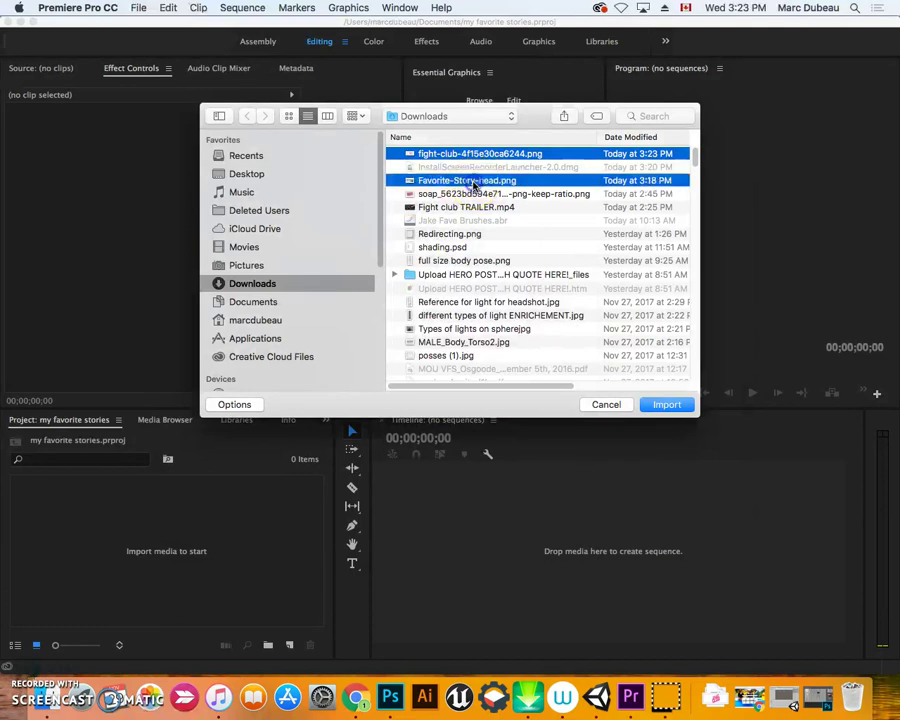
pyautogui.click(665, 403)
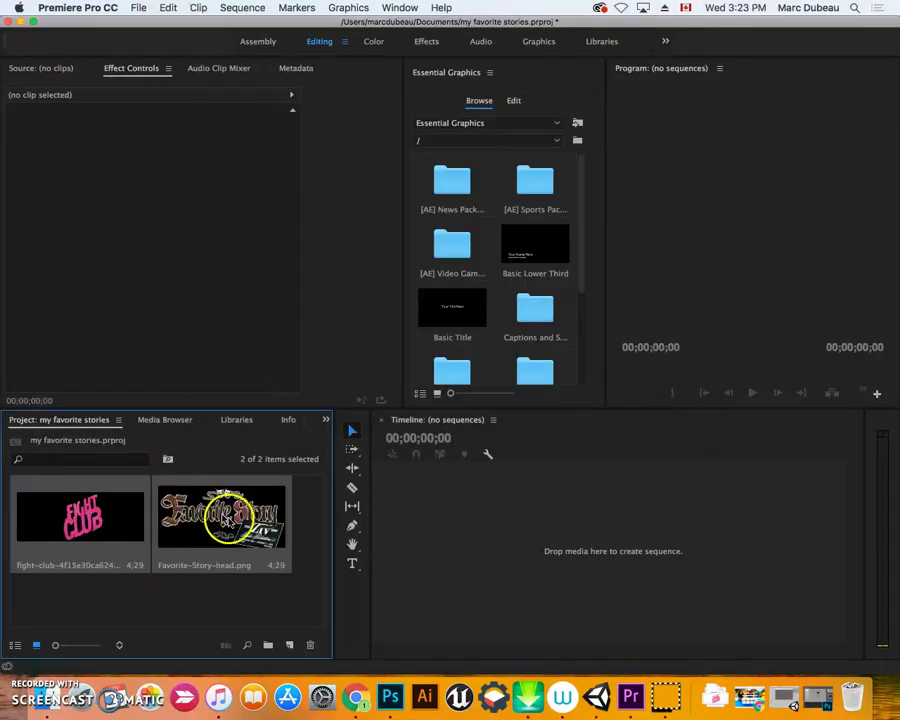
pyautogui.rightClick(235, 542)
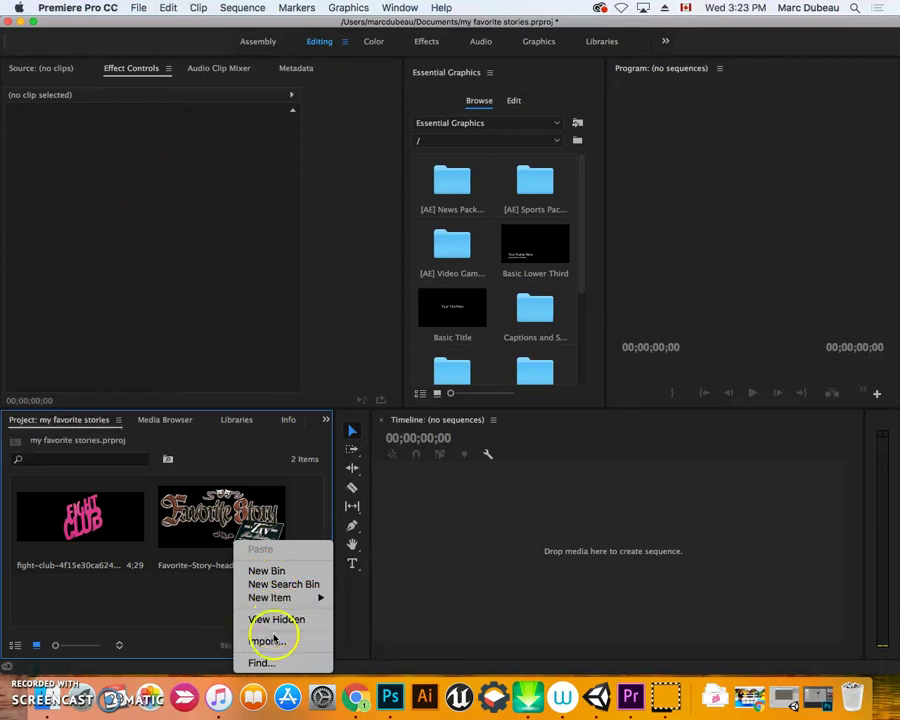
pyautogui.click(272, 640)
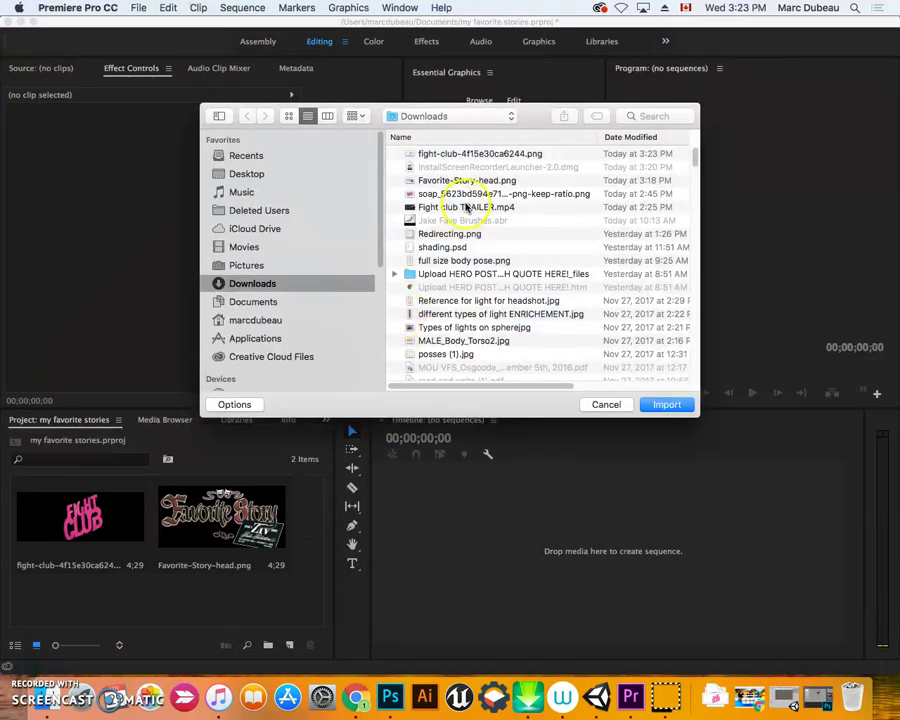
pyautogui.doubleClick(466, 208)
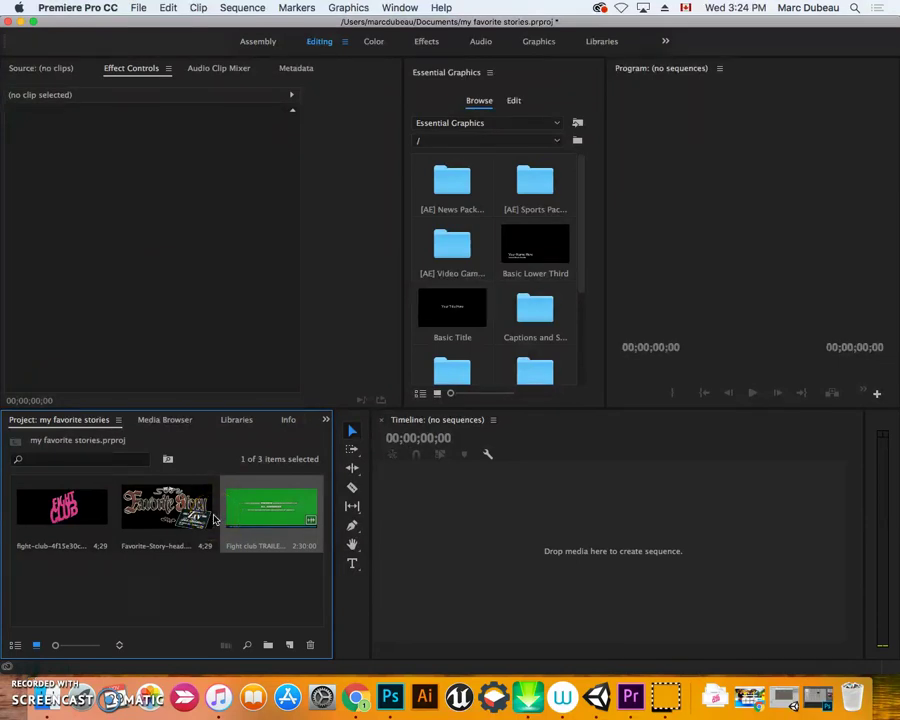
pyautogui.moveTo(213, 519); pyautogui.dragTo(262, 515)
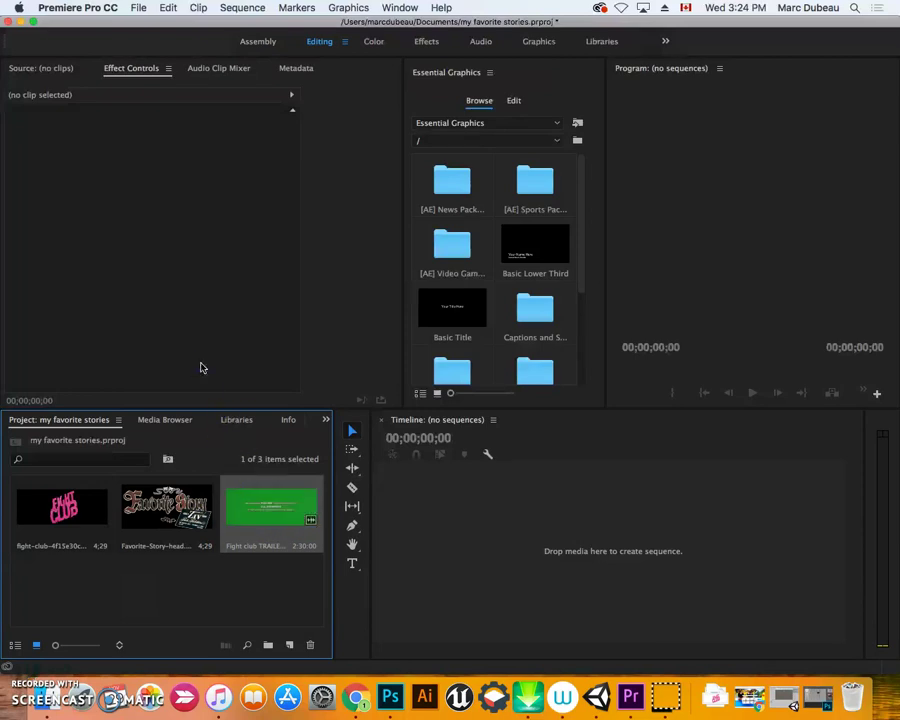
pyautogui.click(241, 487)
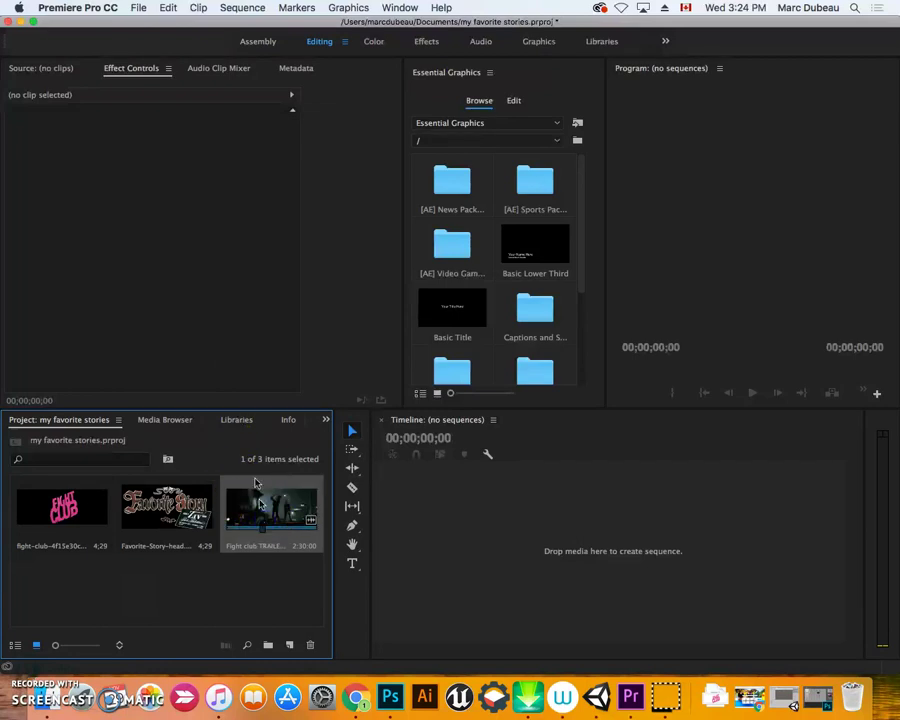
pyautogui.click(196, 286)
pyautogui.click(176, 245)
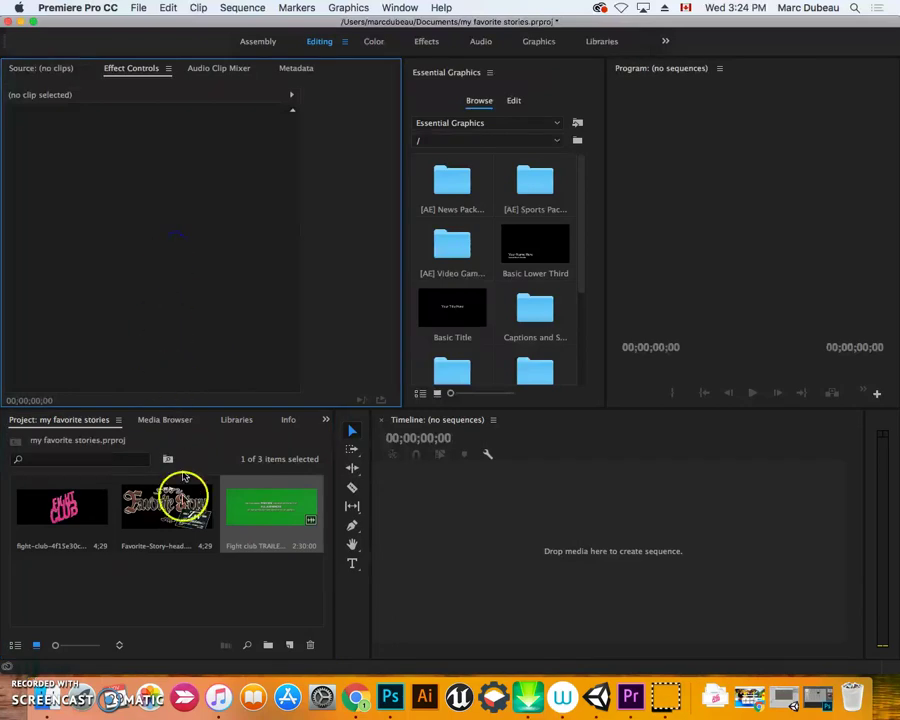
# Load Fight club TRAILER.mp4 into the Source Monitor and scrub through it
pyautogui.doubleClick(261, 508)
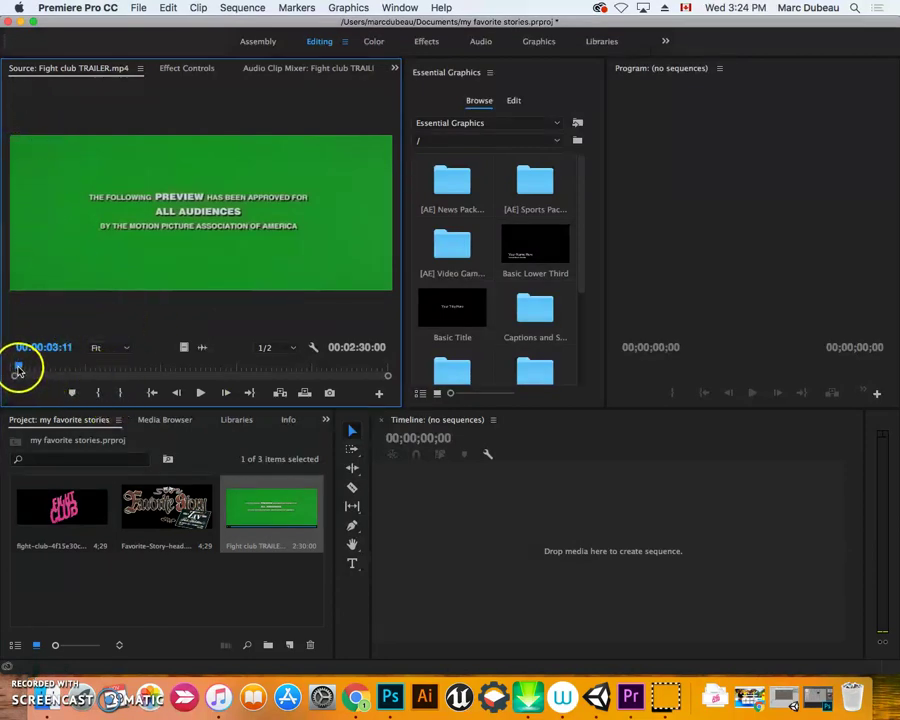
pyautogui.moveTo(18, 370); pyautogui.dragTo(83, 370)
pyautogui.press('End')
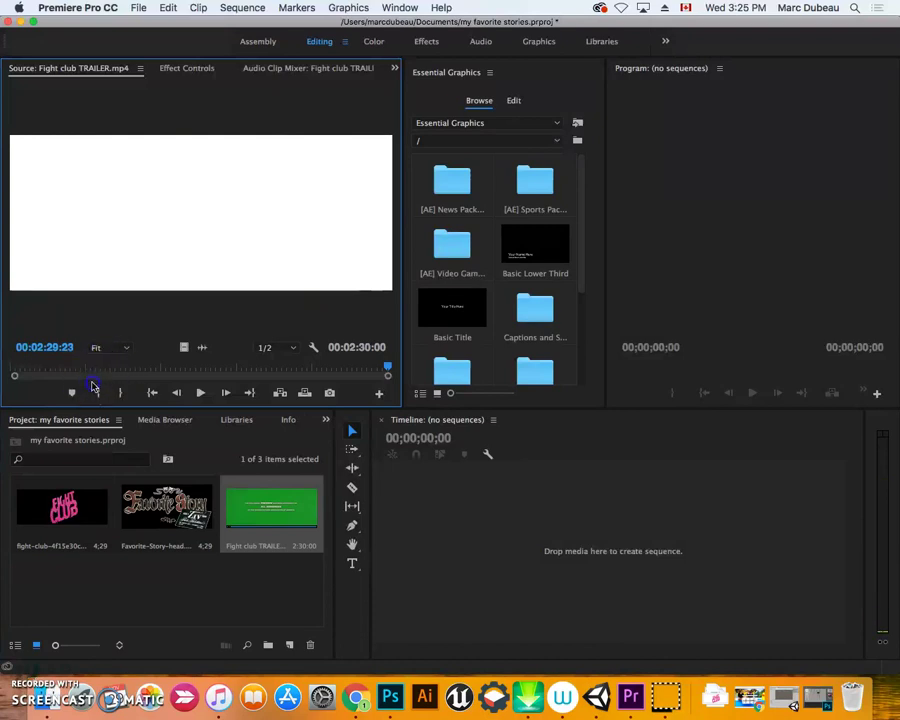
pyautogui.doubleClick(264, 508)
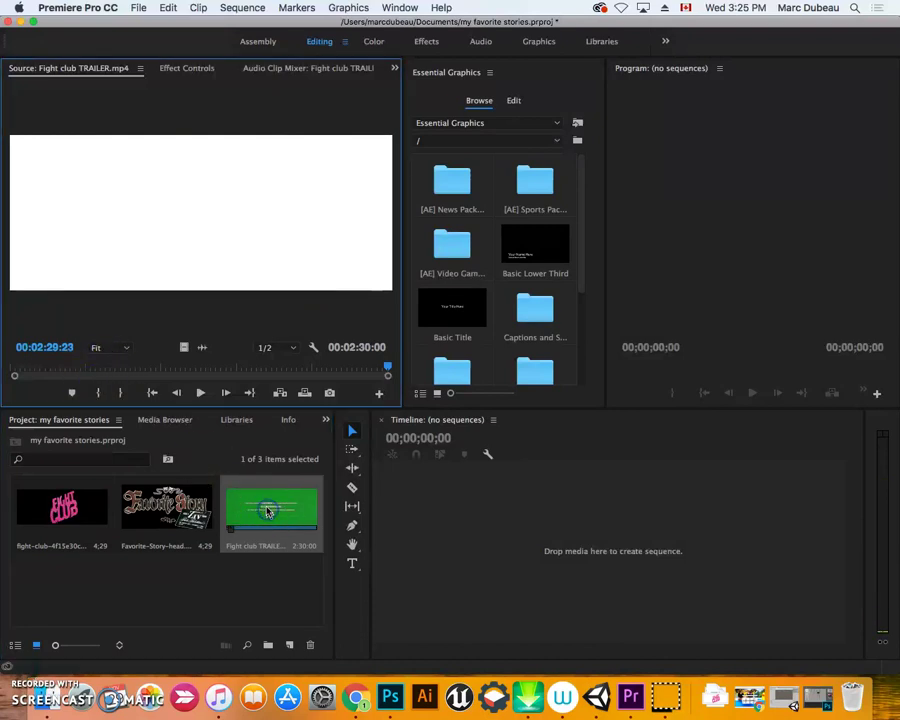
# Set the trailer's In point at 00:00:30:18
pyautogui.click(125, 374)
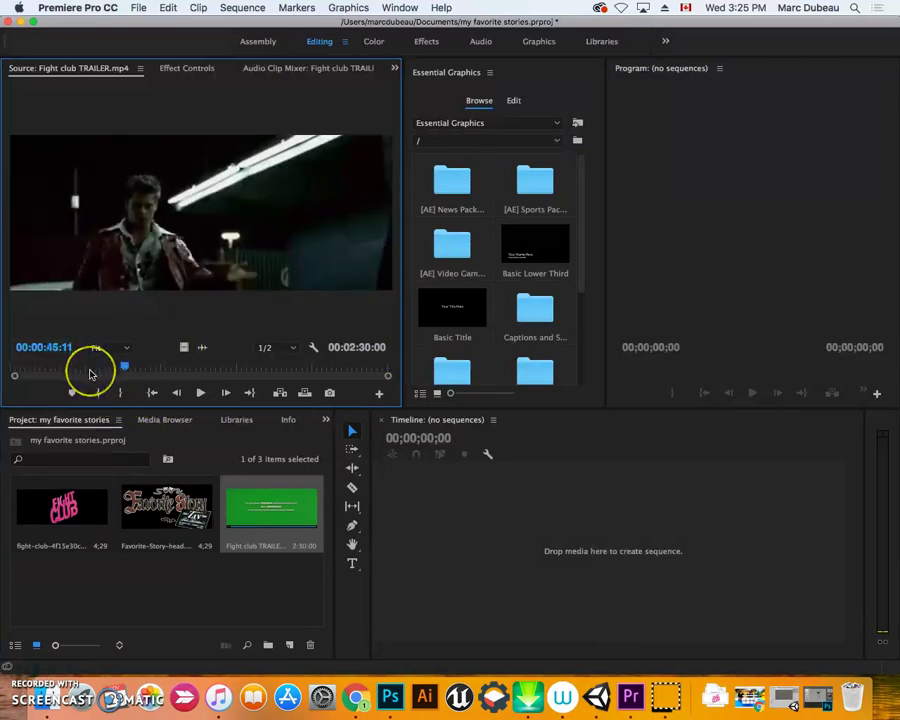
pyautogui.click(90, 373)
pyautogui.moveTo(90, 373); pyautogui.dragTo(86, 377)
pyautogui.click(99, 390)
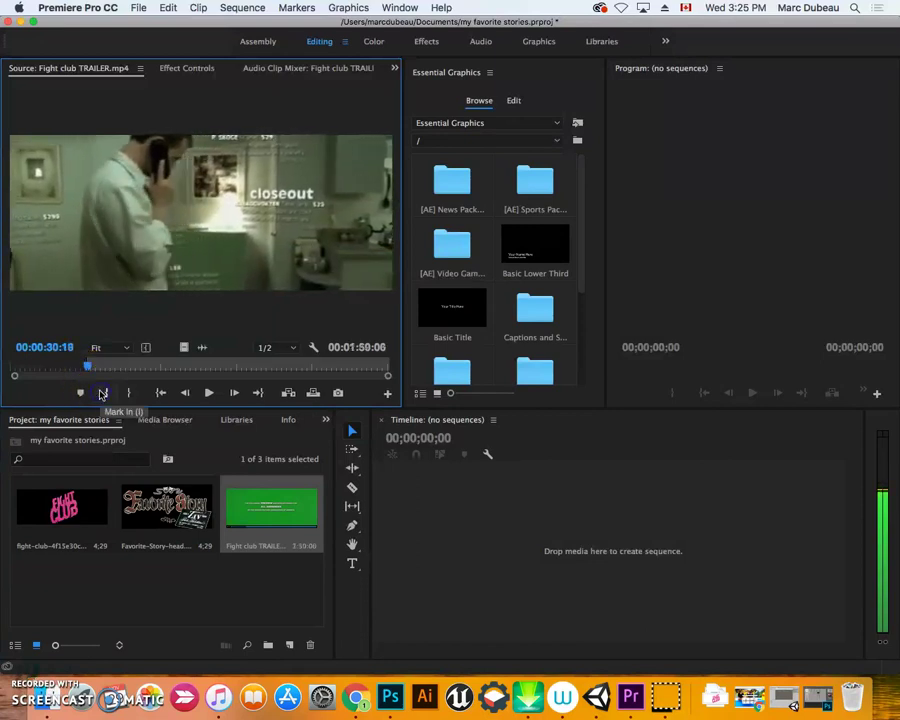
# Set the Out point at 00:00:44:09 and play back the marked section
pyautogui.click(161, 368)
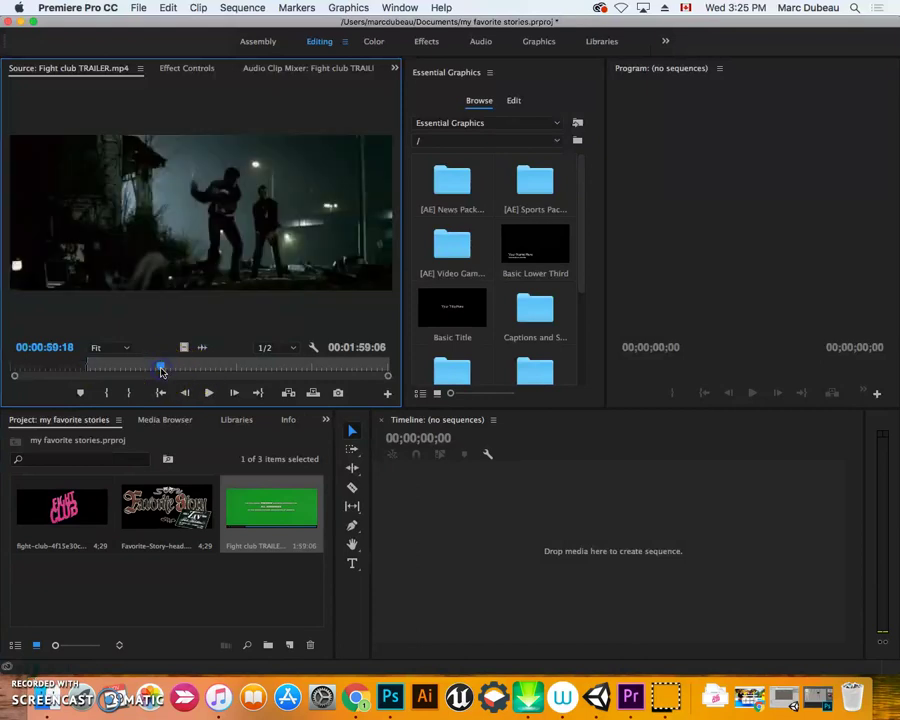
pyautogui.moveTo(155, 375); pyautogui.dragTo(117, 368)
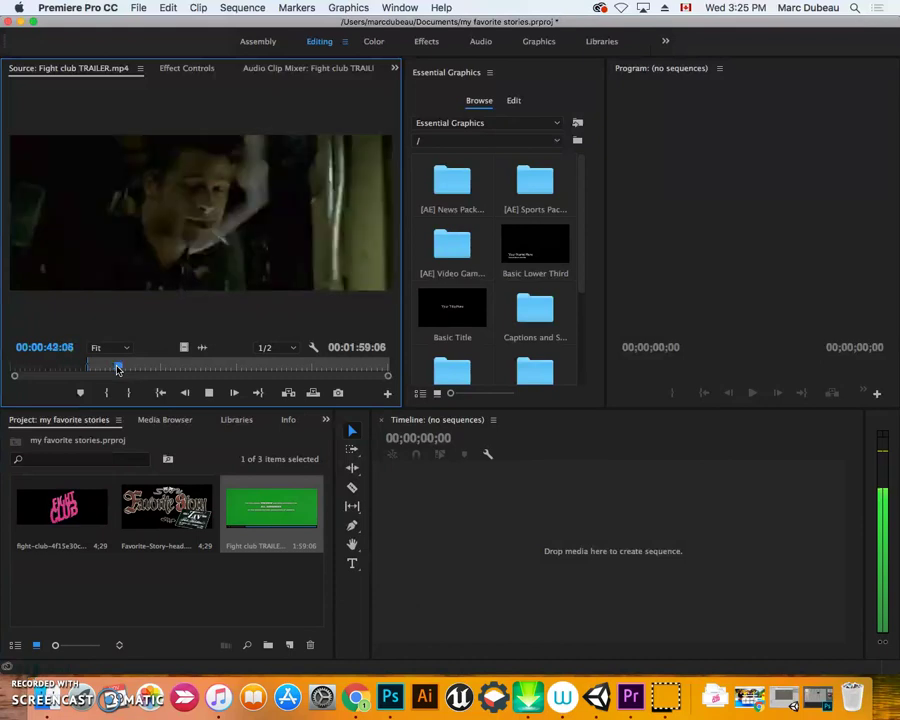
pyautogui.press('space')
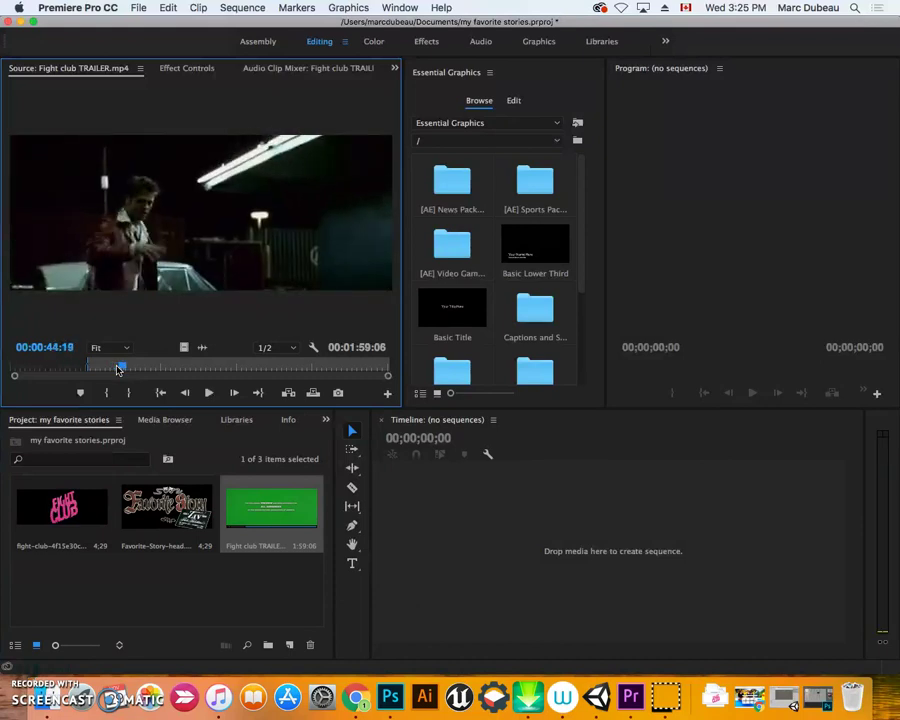
pyautogui.click(187, 394)
pyautogui.click(187, 394)
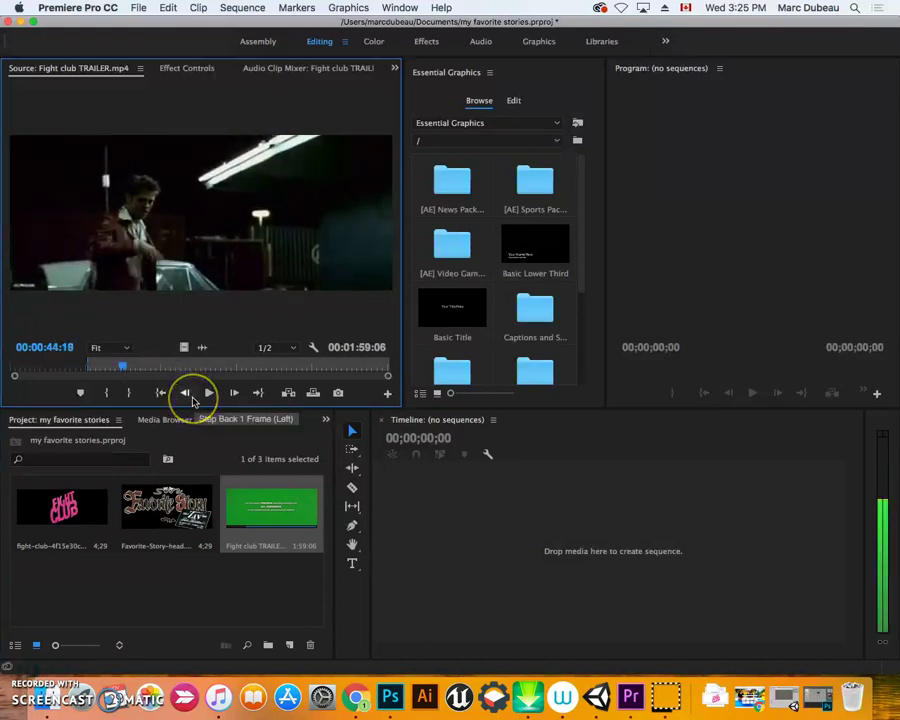
pyautogui.click(193, 397)
pyautogui.click(193, 397)
pyautogui.click(193, 397)
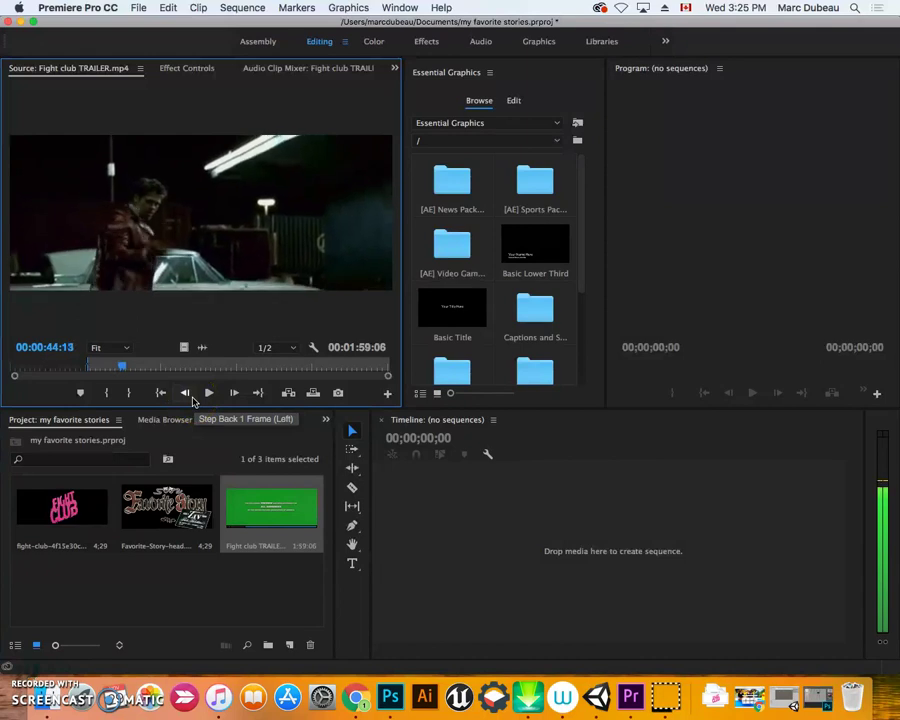
pyautogui.click(193, 397)
pyautogui.click(193, 397)
pyautogui.click(193, 397)
pyautogui.click(193, 397)
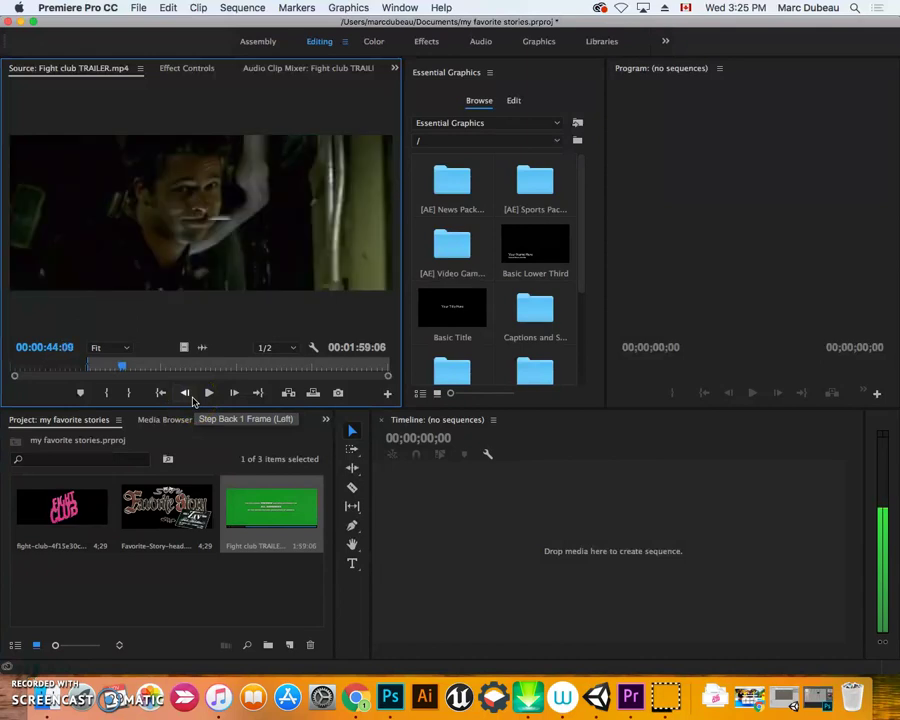
pyautogui.click(128, 392)
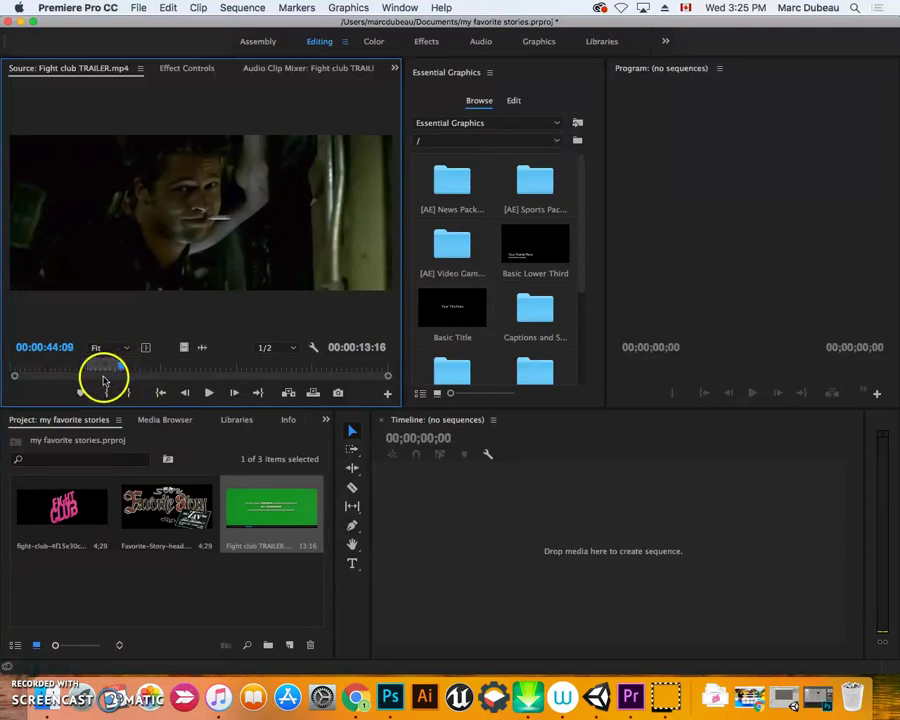
pyautogui.click(122, 370)
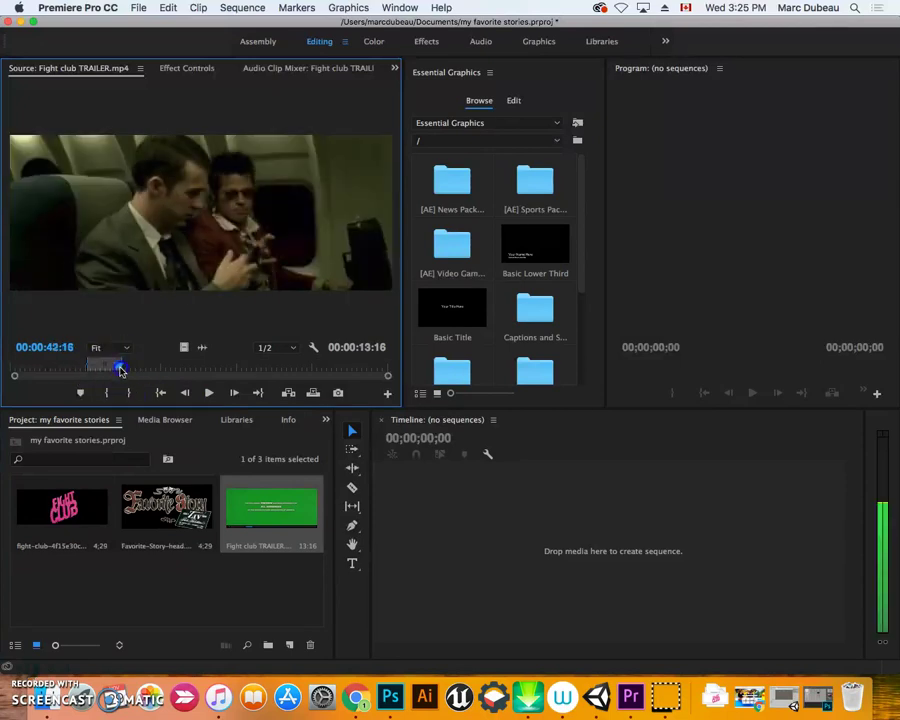
pyautogui.press('space')
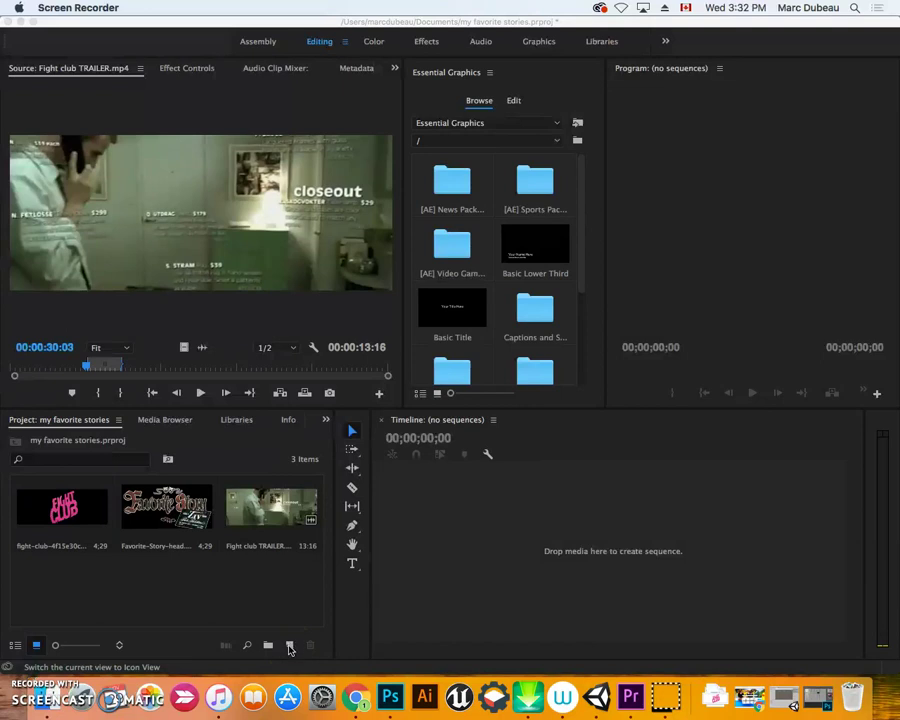
# Create Sequence 02 from the DV - NTSC Widescreen 48kHz preset
pyautogui.click(617, 697)
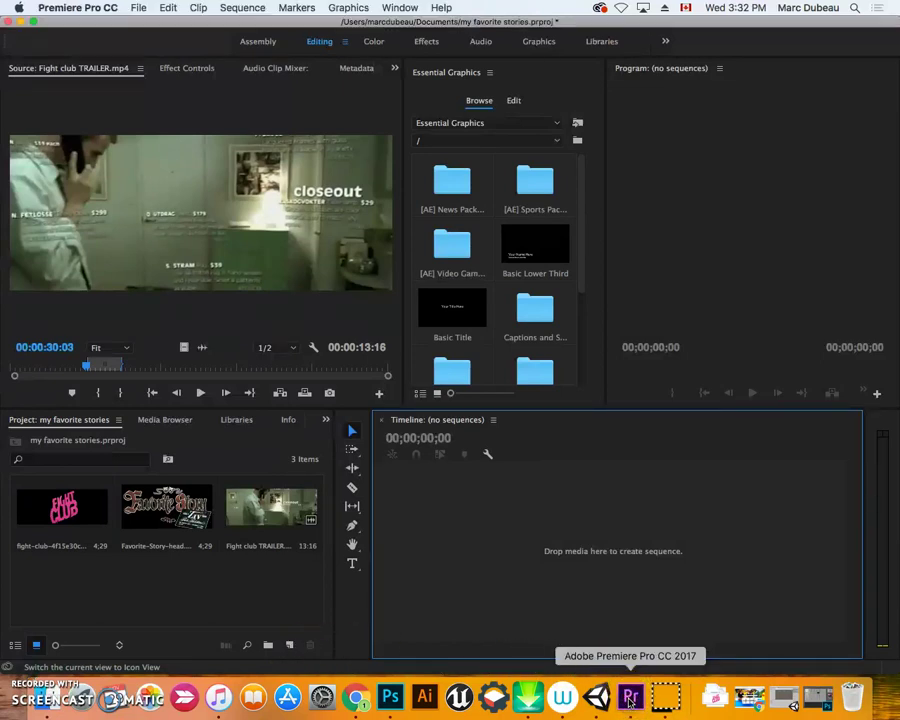
pyautogui.click(290, 646)
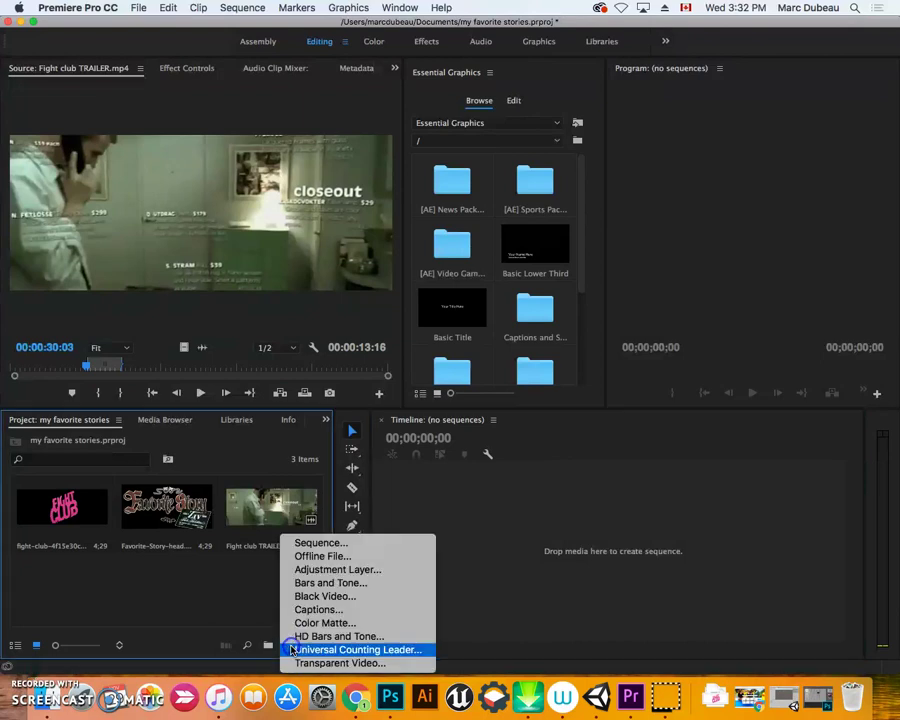
pyautogui.click(314, 542)
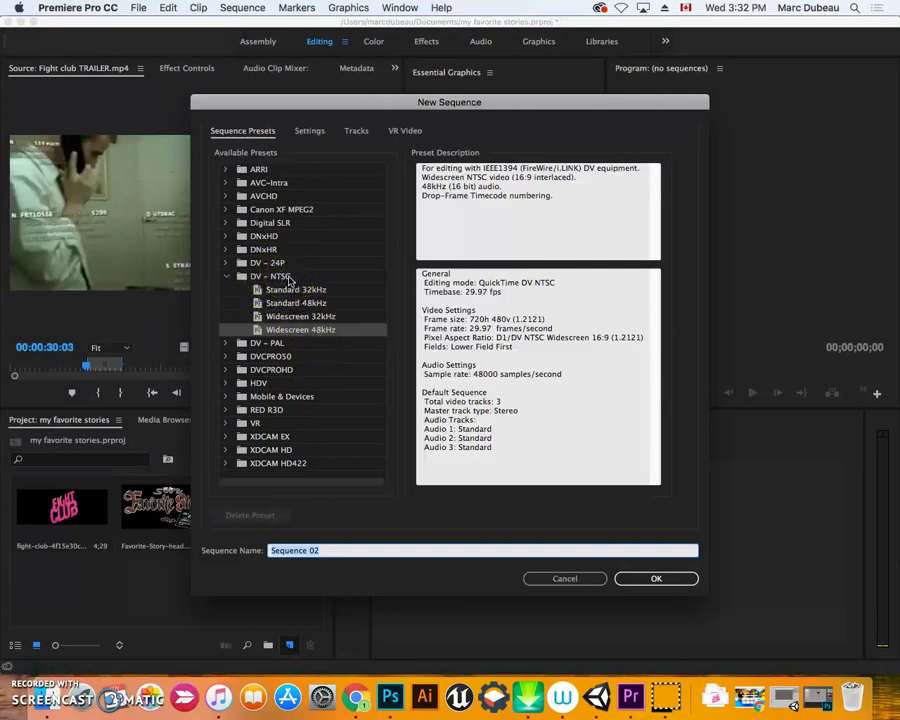
pyautogui.click(306, 333)
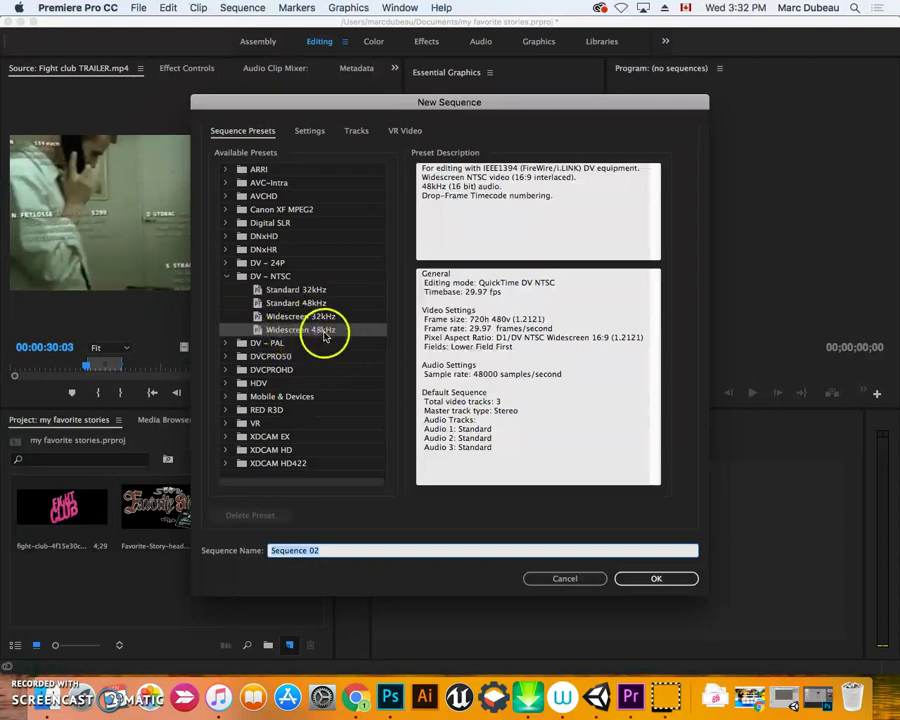
pyautogui.click(655, 580)
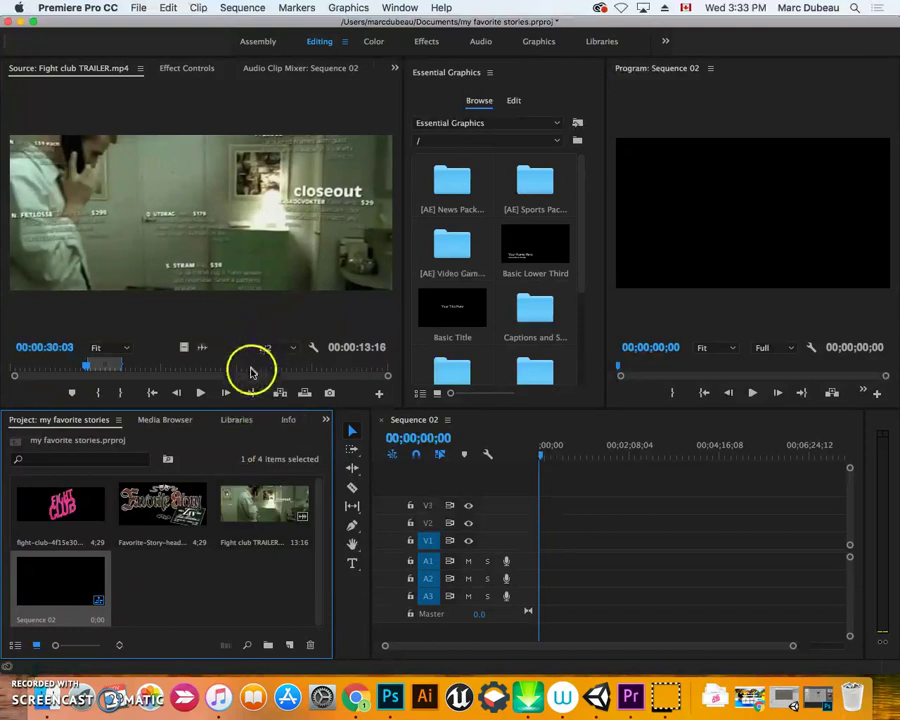
# Add the trimmed trailer section to the sequence and zoom the timeline out
pyautogui.click(280, 394)
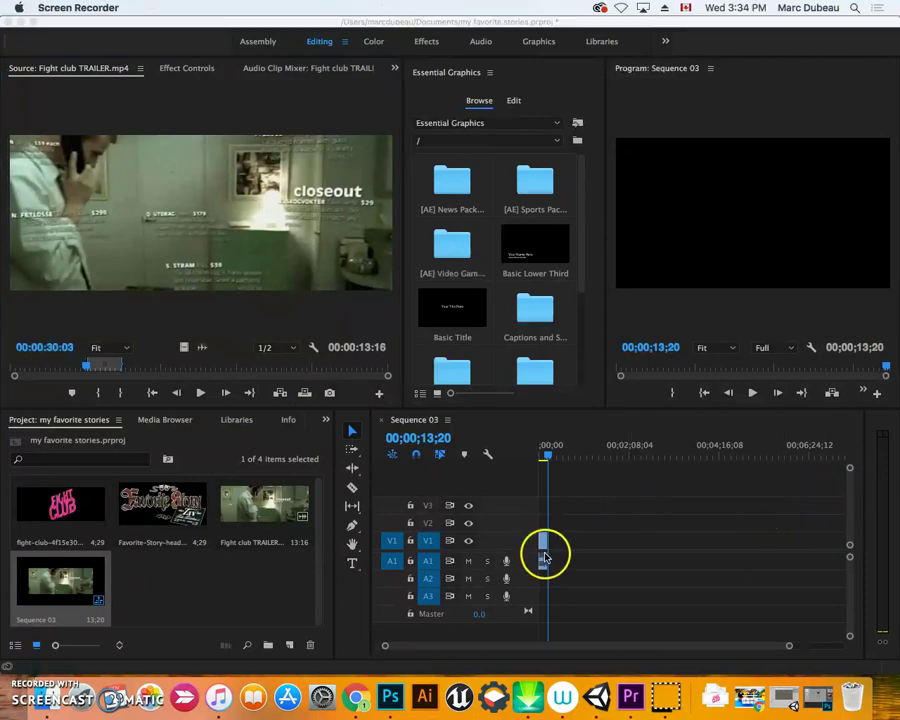
pyautogui.click(790, 648)
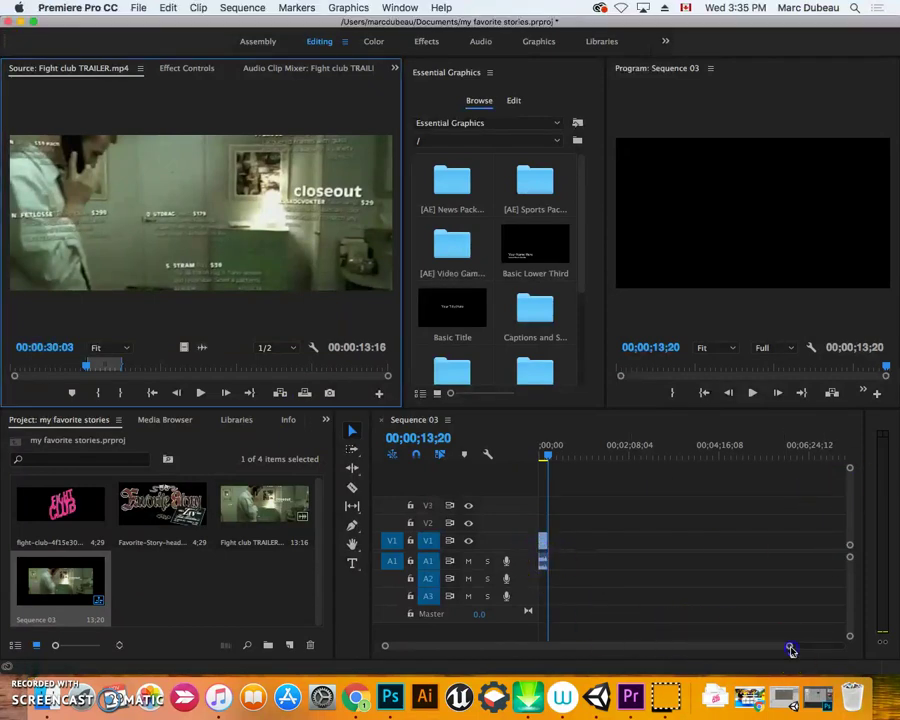
pyautogui.click(786, 648)
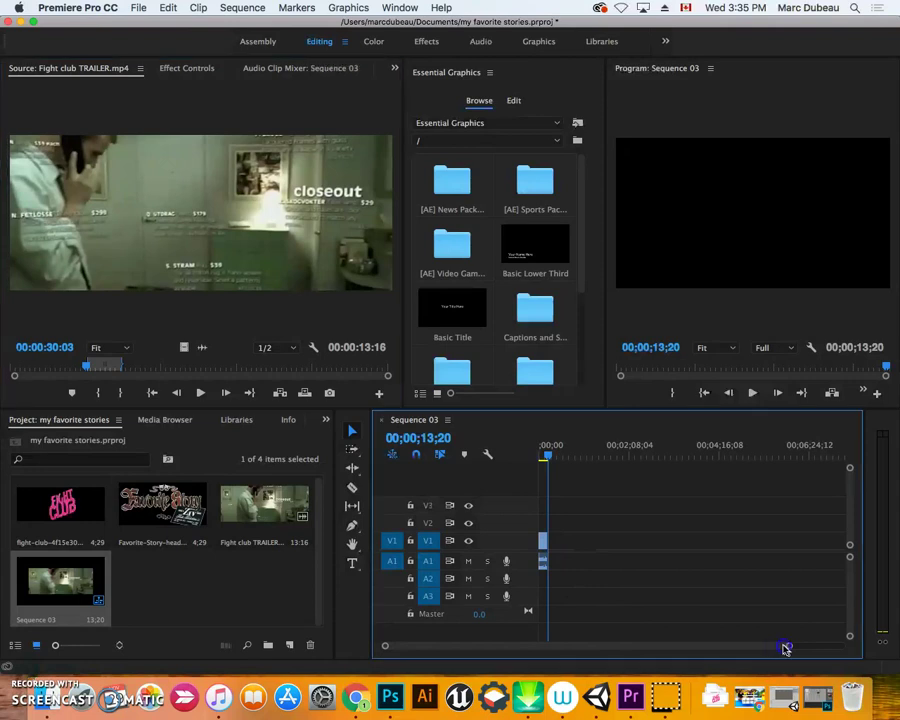
pyautogui.moveTo(740, 648); pyautogui.dragTo(616, 650)
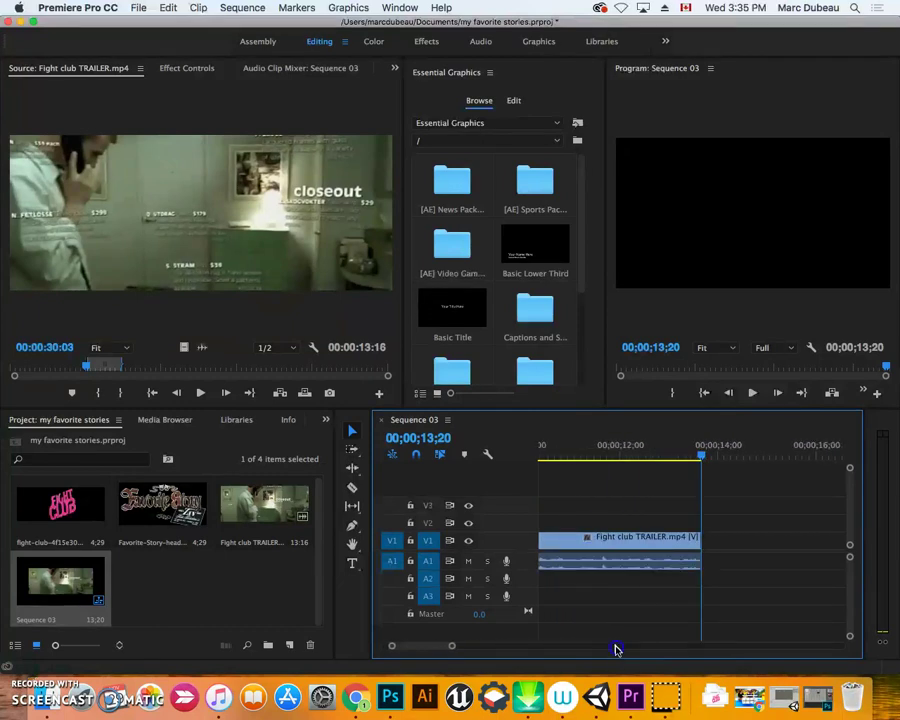
pyautogui.click(571, 556)
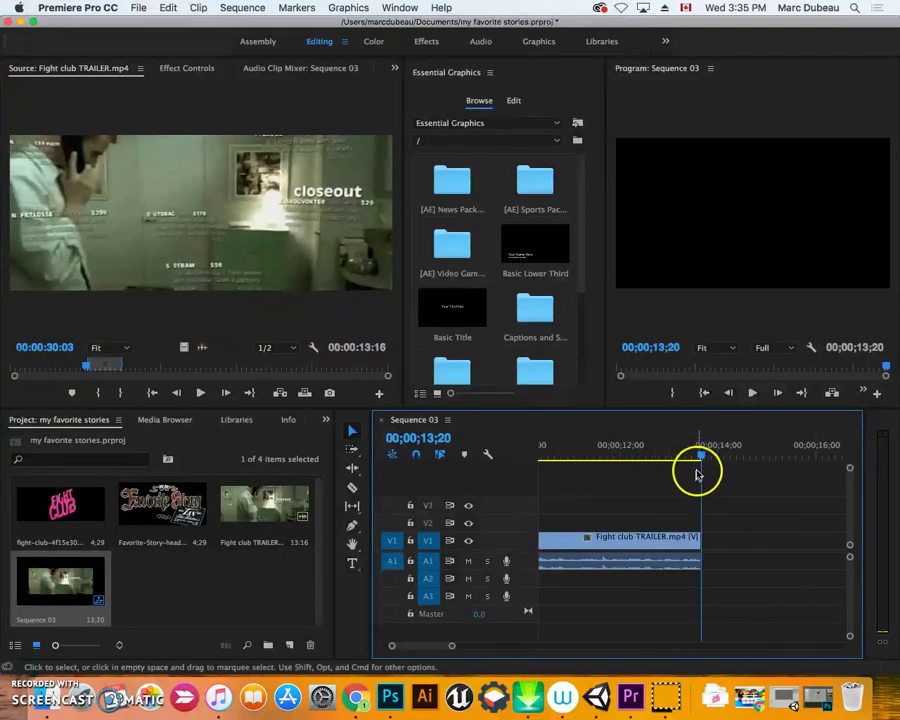
pyautogui.moveTo(697, 474); pyautogui.dragTo(502, 454)
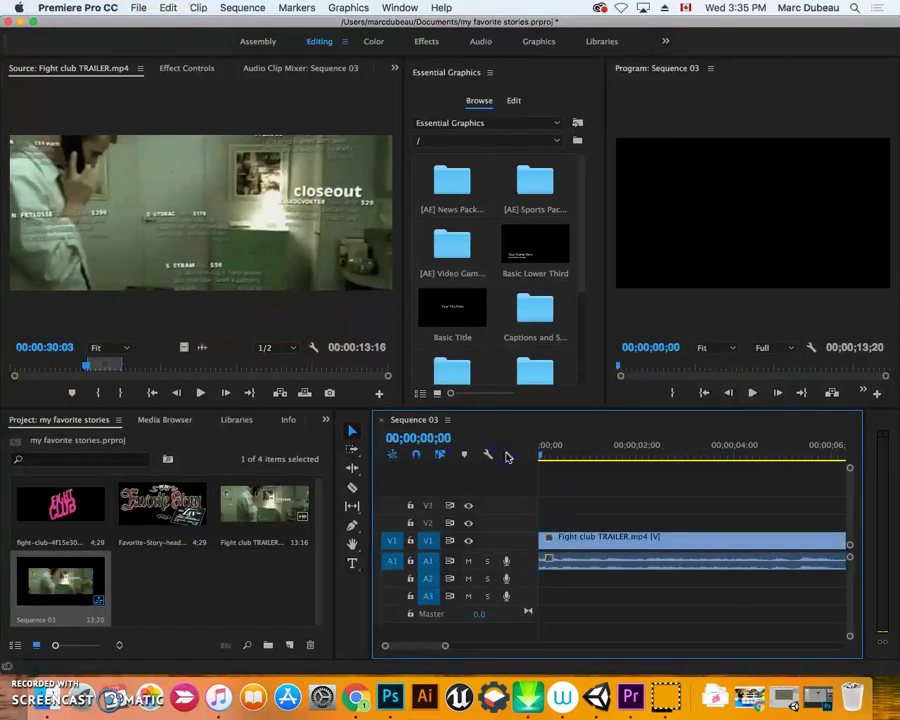
pyautogui.press('super+z')
pyautogui.click(532, 538)
pyautogui.moveTo(445, 646)
pyautogui.mouseDown()
pyautogui.moveTo(438, 652)
pyautogui.moveTo(451, 648)
pyautogui.mouseUp()
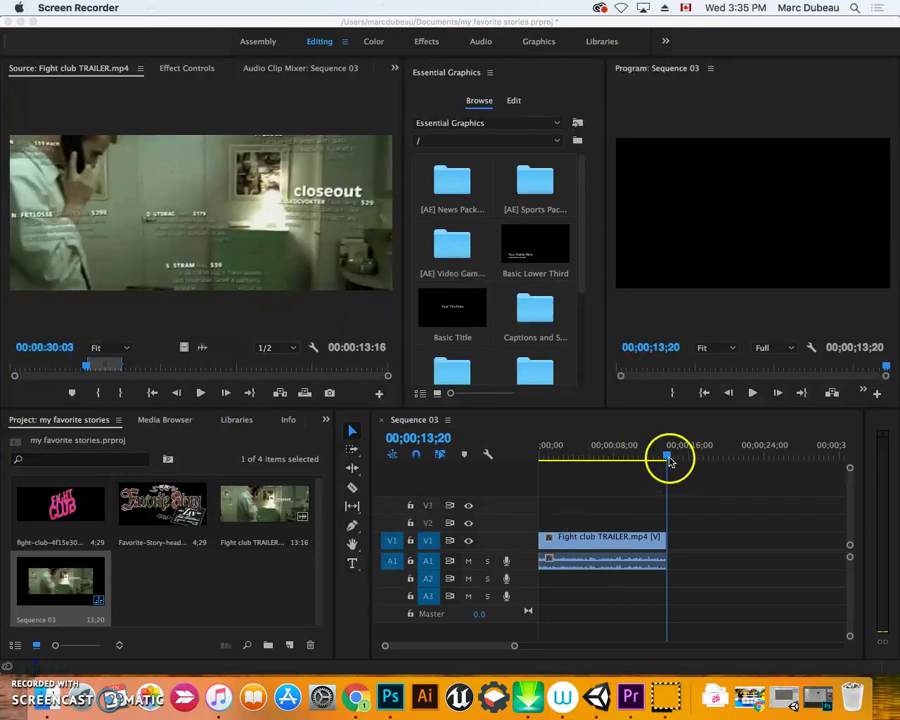
# Play the trailer clip from the sequence start, then return the playhead to the start
pyautogui.click(665, 460)
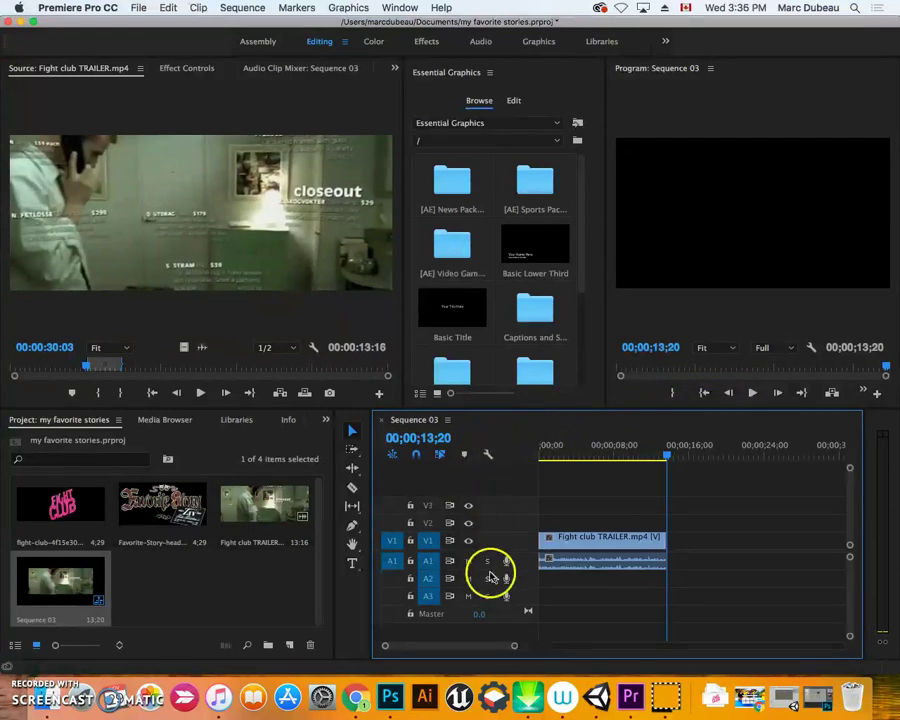
pyautogui.moveTo(668, 457); pyautogui.dragTo(537, 458)
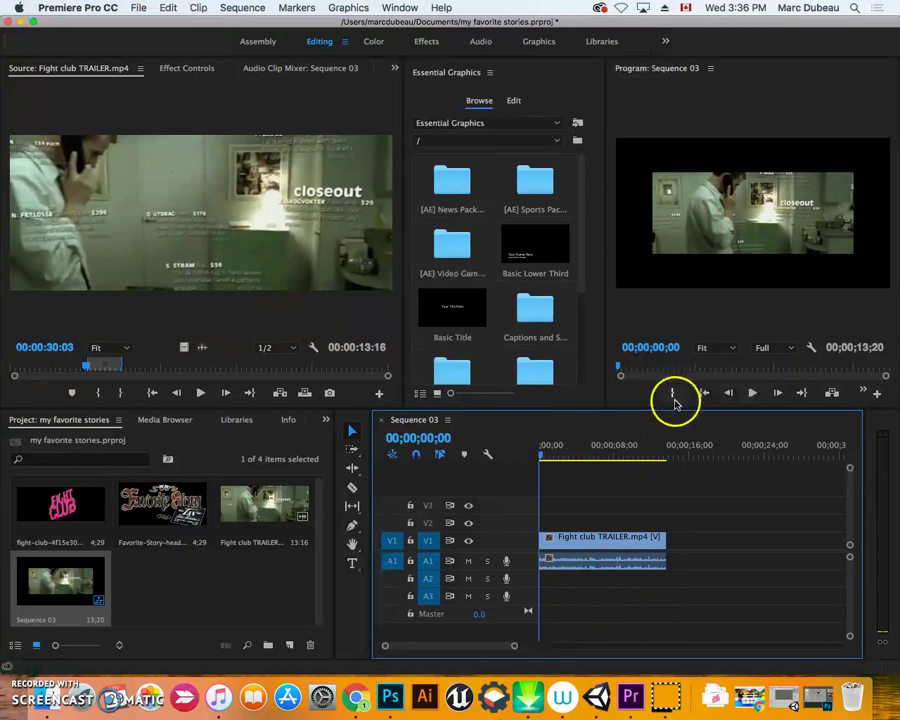
pyautogui.press('space')
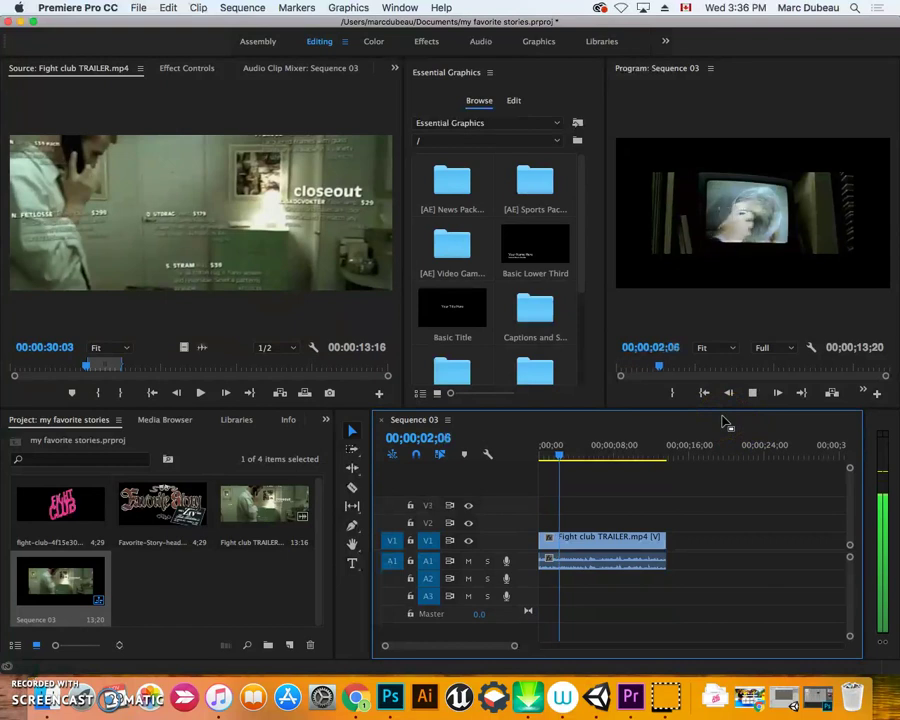
pyautogui.click(566, 460)
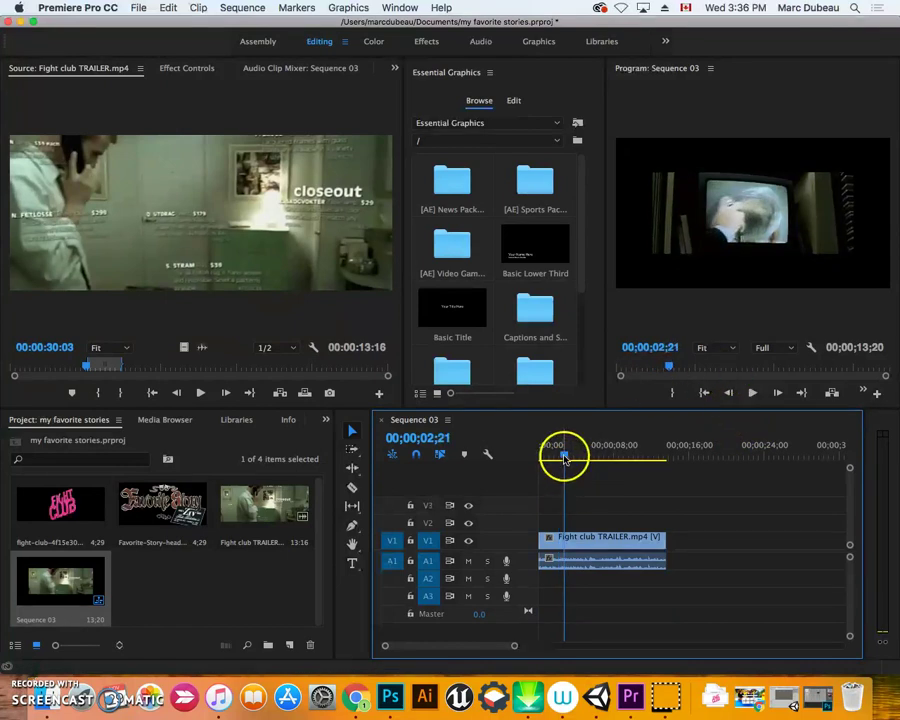
pyautogui.moveTo(566, 460); pyautogui.dragTo(514, 452)
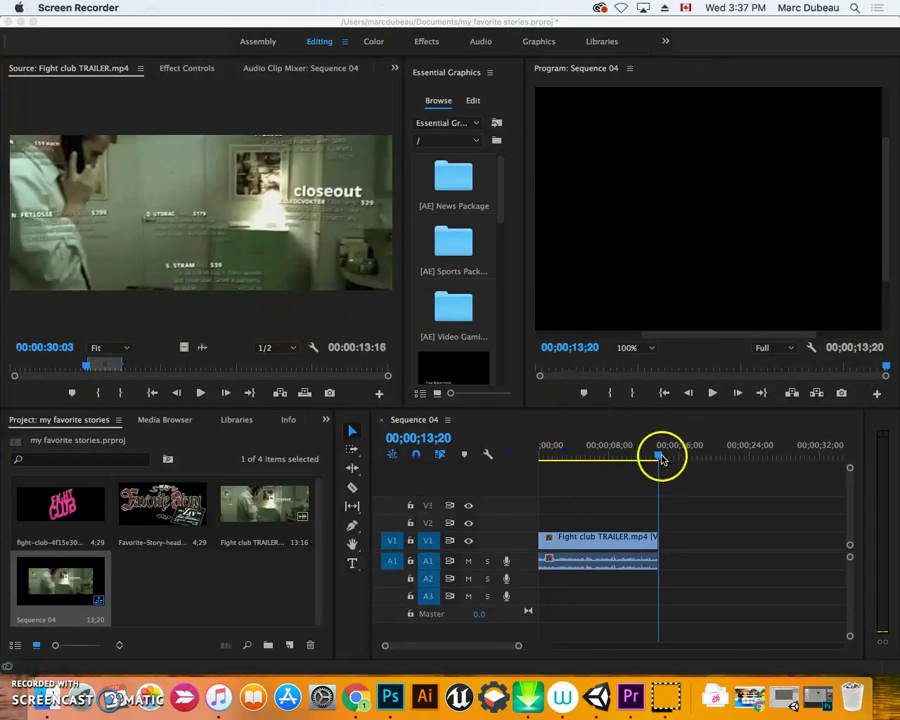
# Add a marker at the sequence start and name it Intro
pyautogui.click(661, 458)
pyautogui.moveTo(658, 460); pyautogui.dragTo(530, 450)
pyautogui.click(582, 395)
pyautogui.click(556, 469)
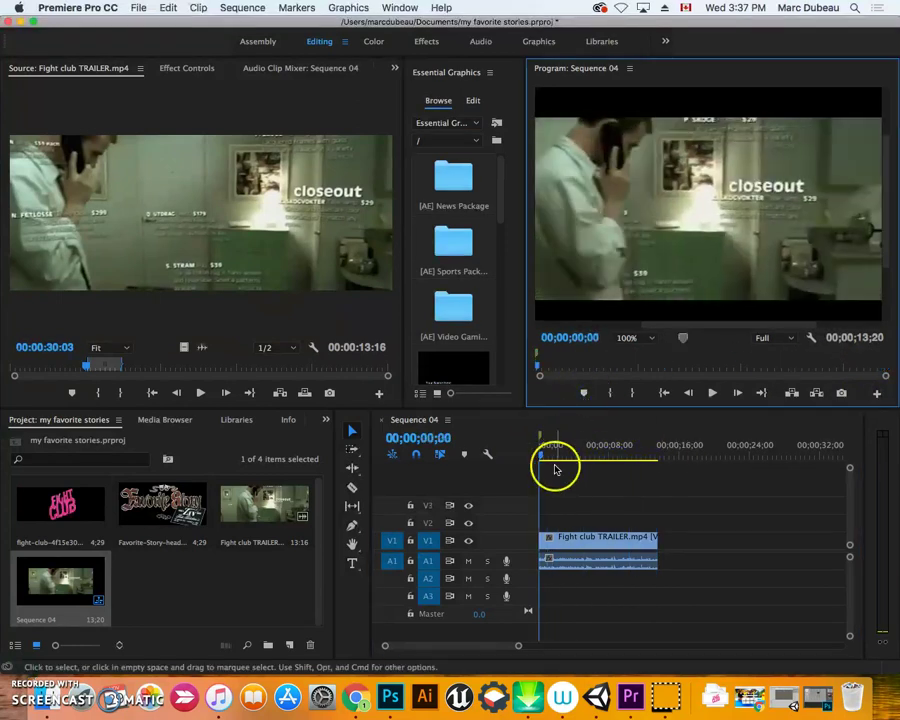
pyautogui.press('r')
pyautogui.click(556, 469)
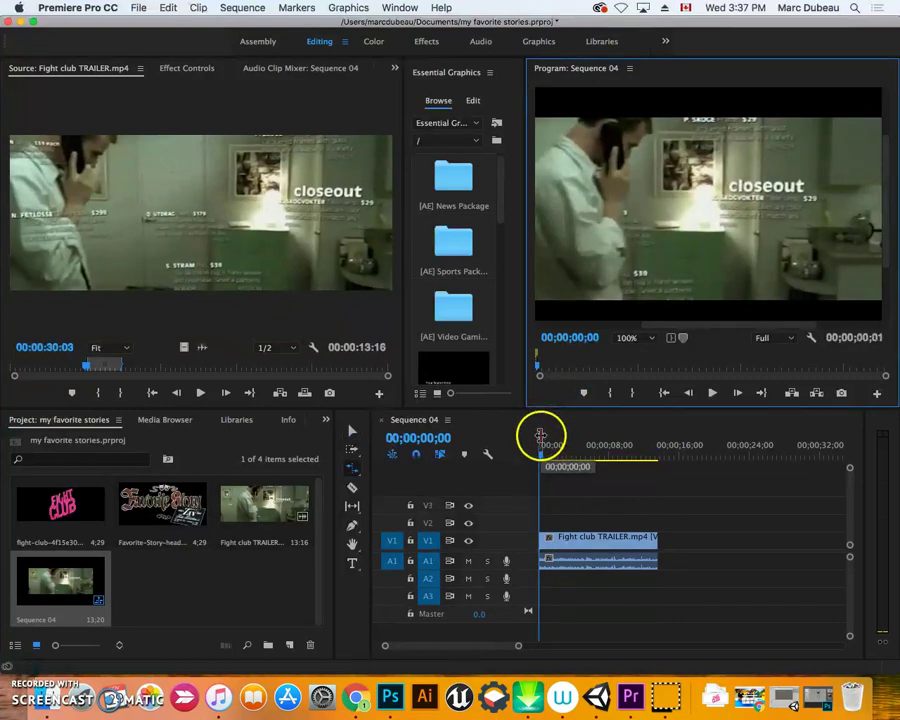
pyautogui.click(541, 437)
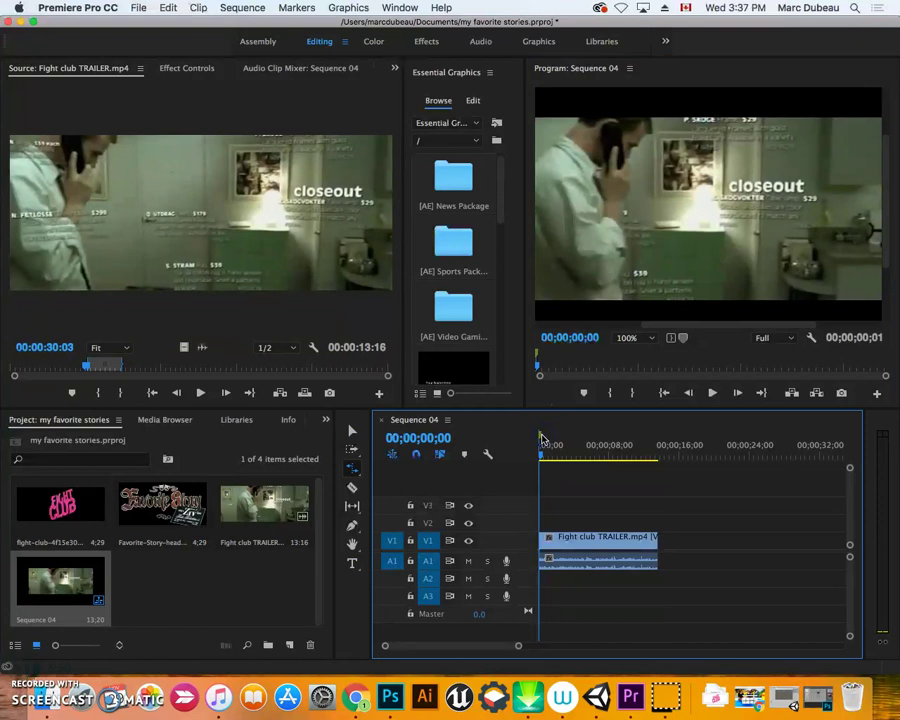
pyautogui.doubleClick(541, 437)
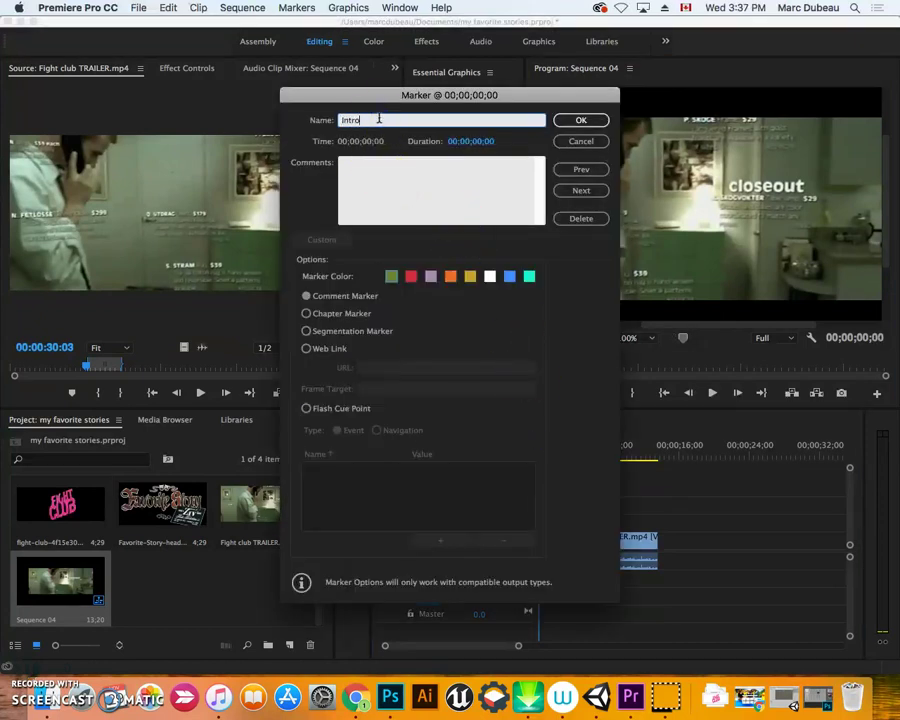
pyautogui.write('Intro')
pyautogui.click(580, 120)
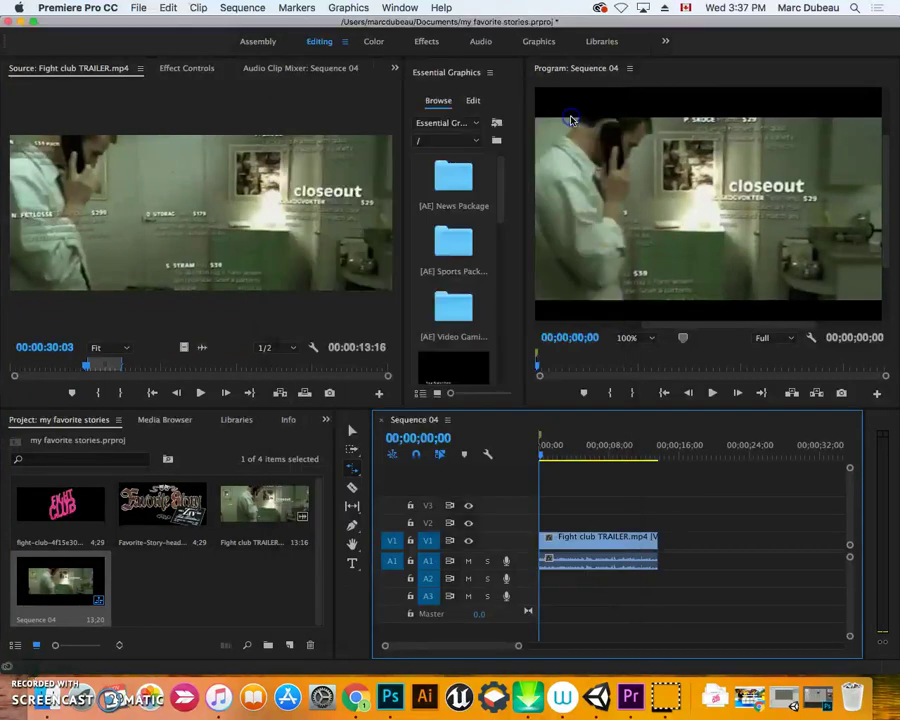
pyautogui.click(584, 394)
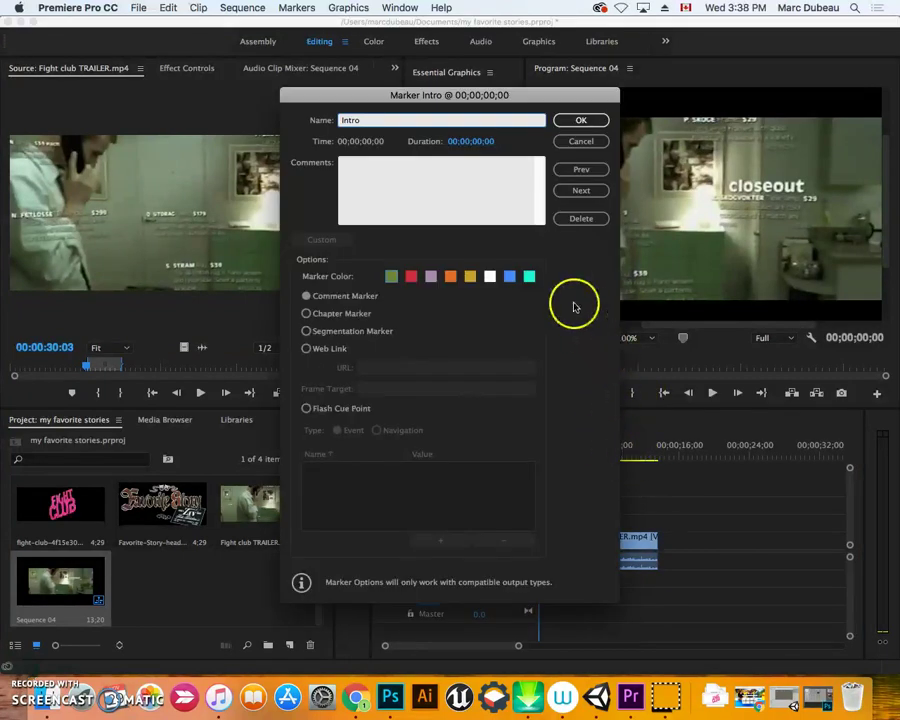
pyautogui.click(580, 141)
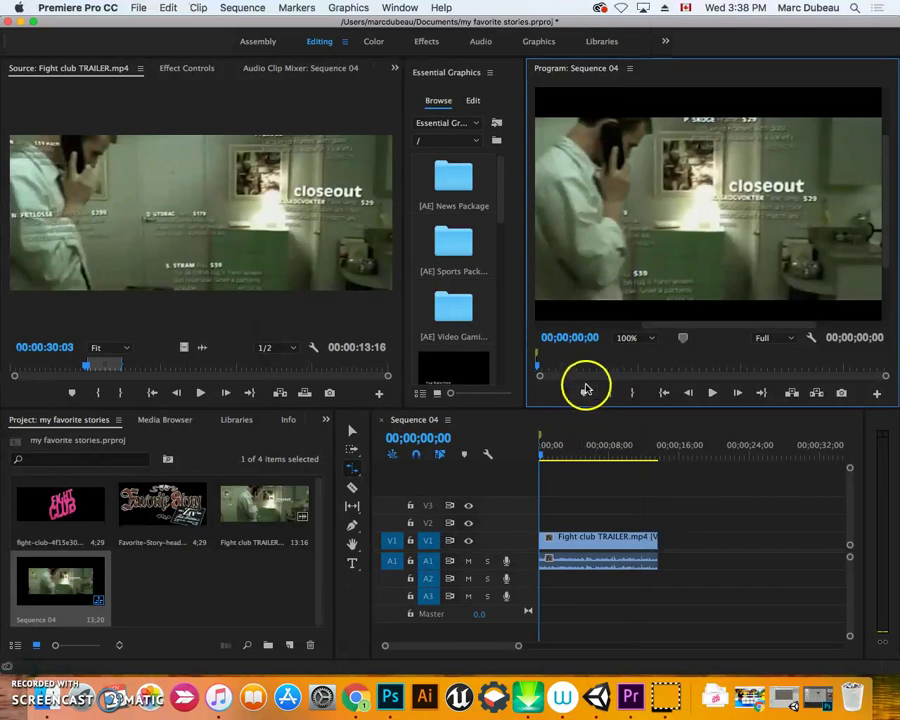
# Add a marker at 00;00;12;03 and name it first film
pyautogui.click(548, 456)
pyautogui.moveTo(548, 456); pyautogui.dragTo(646, 466)
pyautogui.click(585, 395)
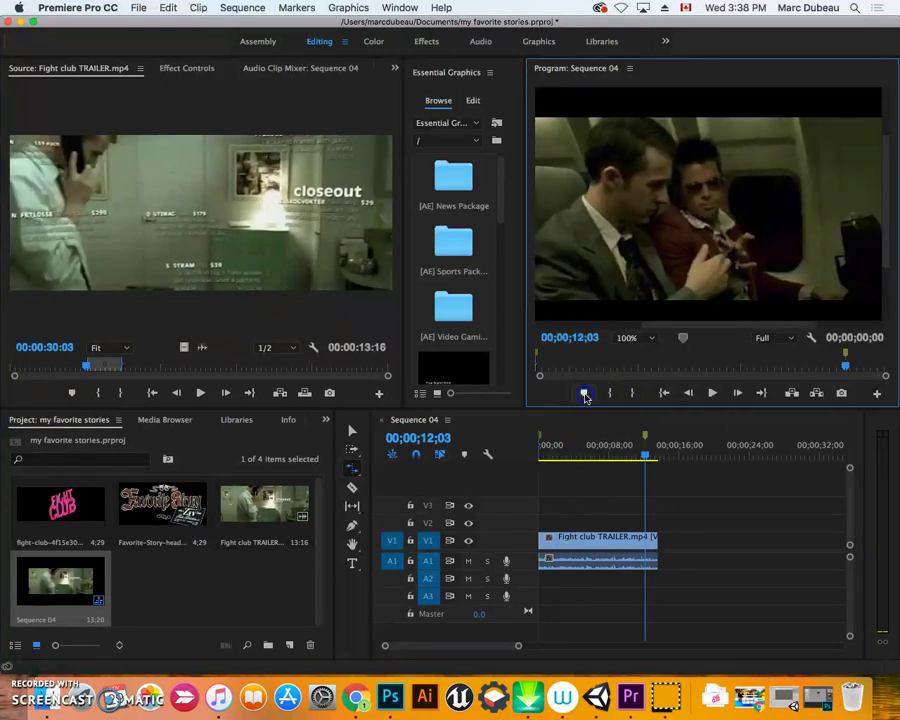
pyautogui.click(614, 447)
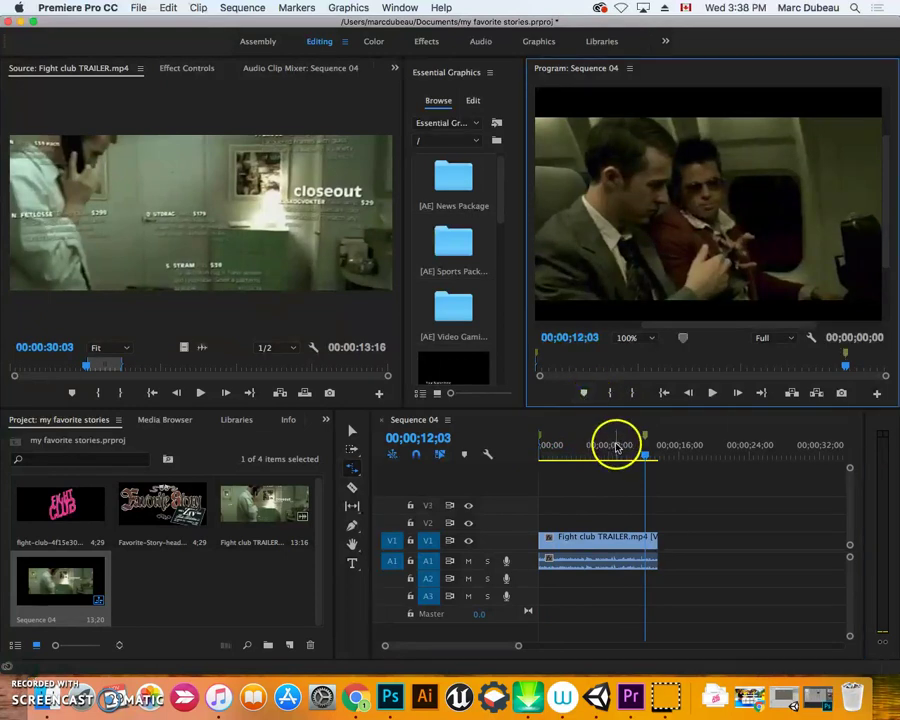
pyautogui.click(645, 437)
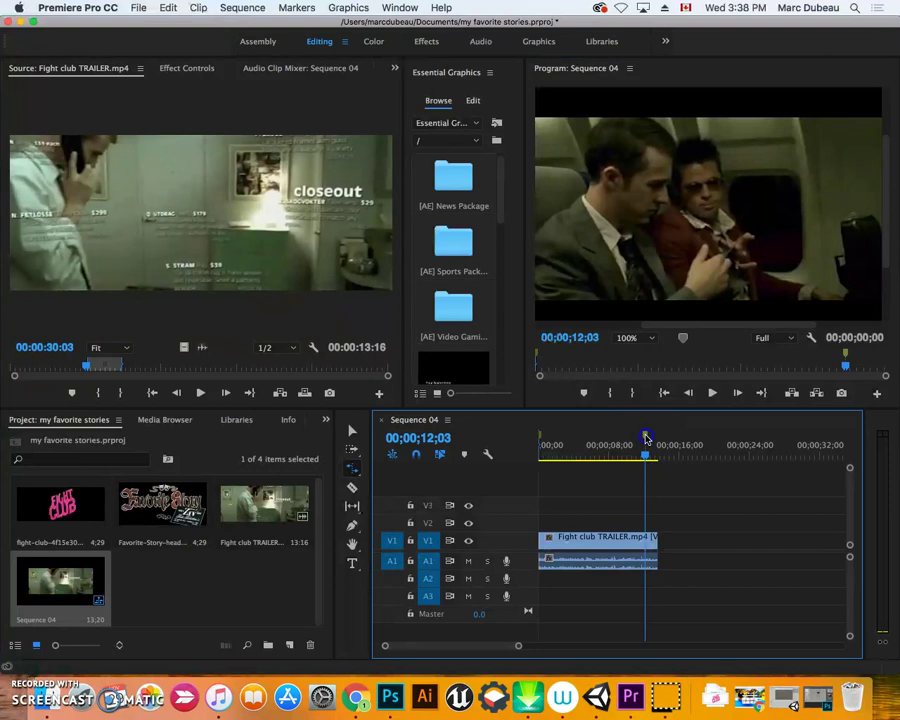
pyautogui.doubleClick(645, 437)
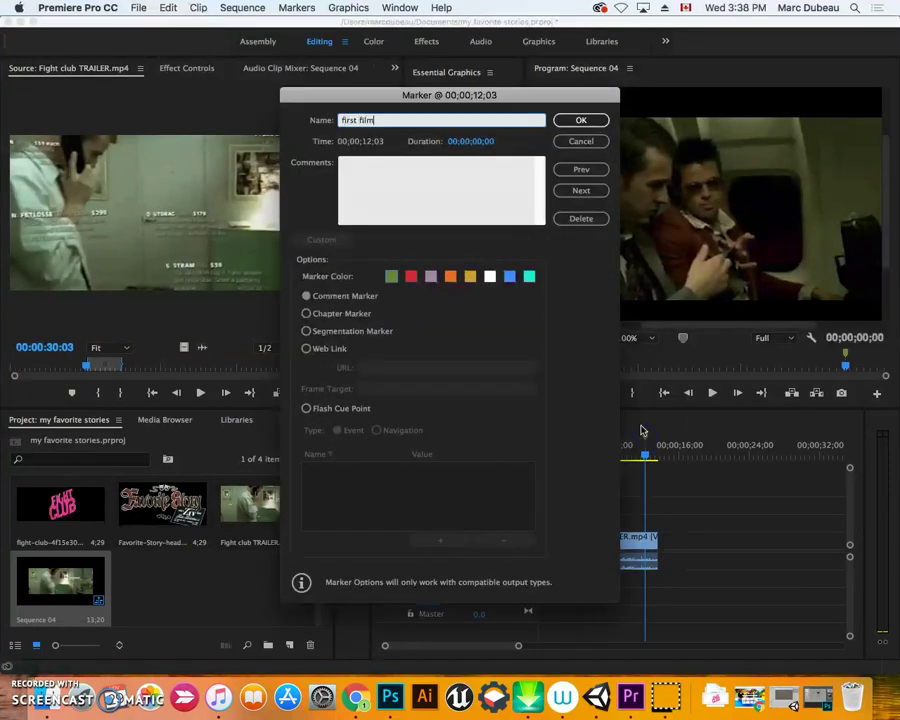
pyautogui.write('first film')
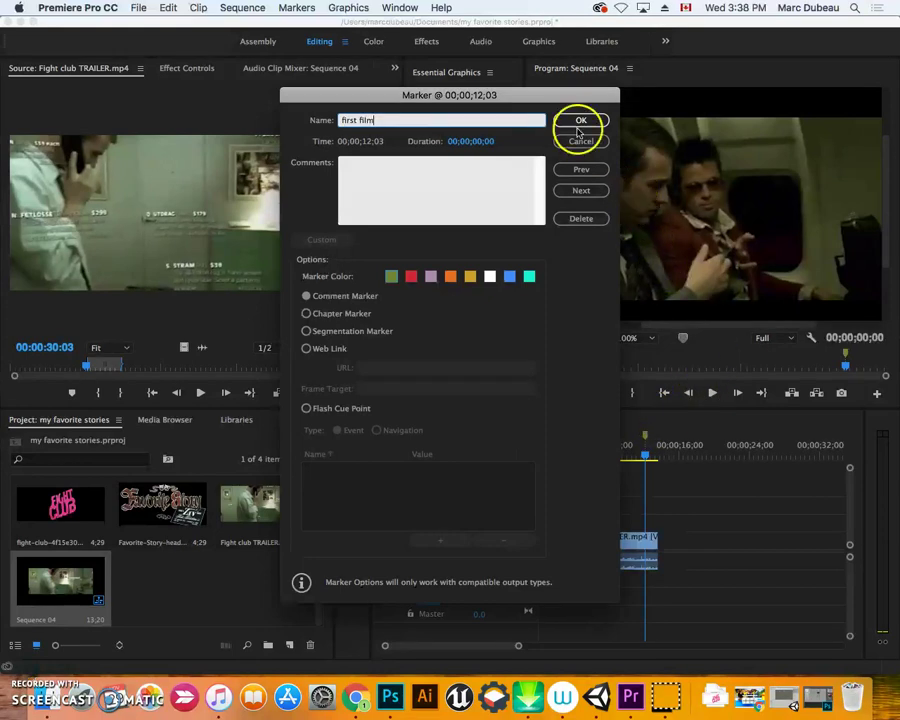
pyautogui.click(579, 121)
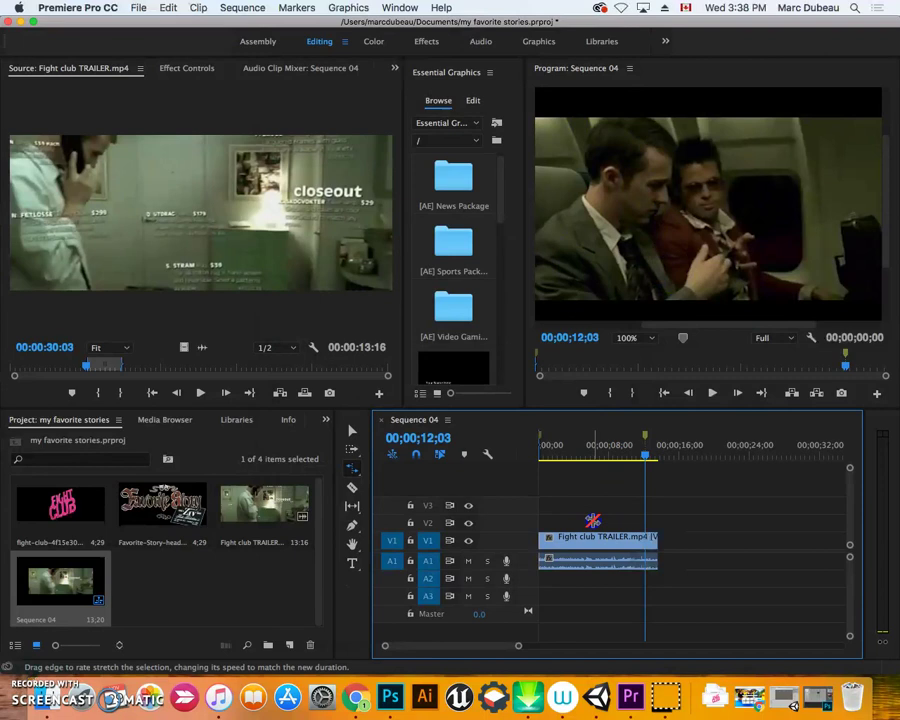
# Move the Fight club trailer clip to start at the first film marker
pyautogui.click(649, 583)
pyautogui.moveTo(650, 452); pyautogui.dragTo(617, 452)
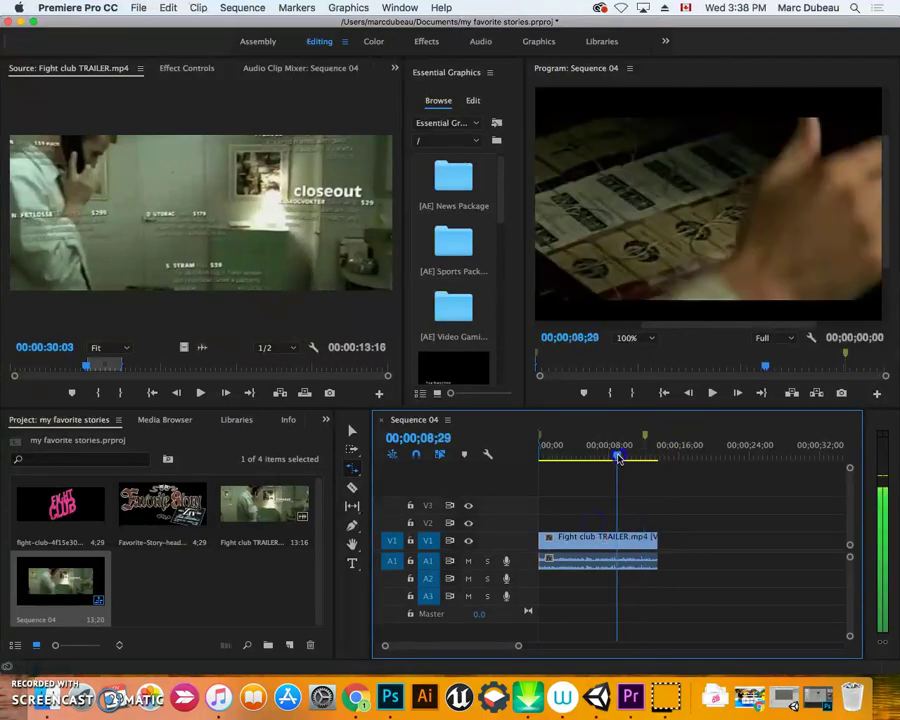
pyautogui.click(354, 434)
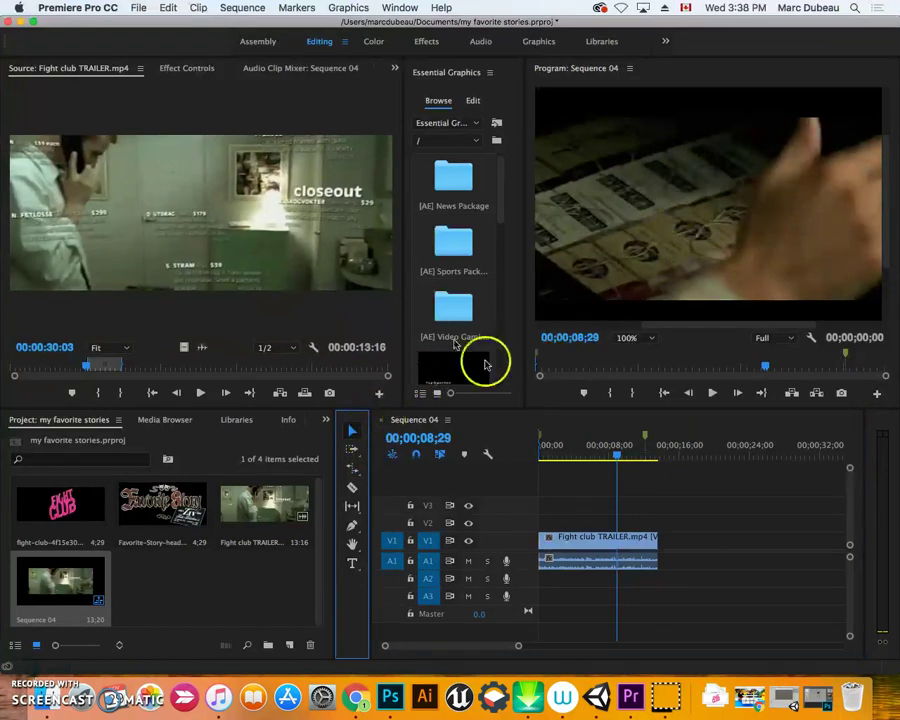
pyautogui.click(585, 545)
pyautogui.moveTo(590, 550); pyautogui.dragTo(680, 537)
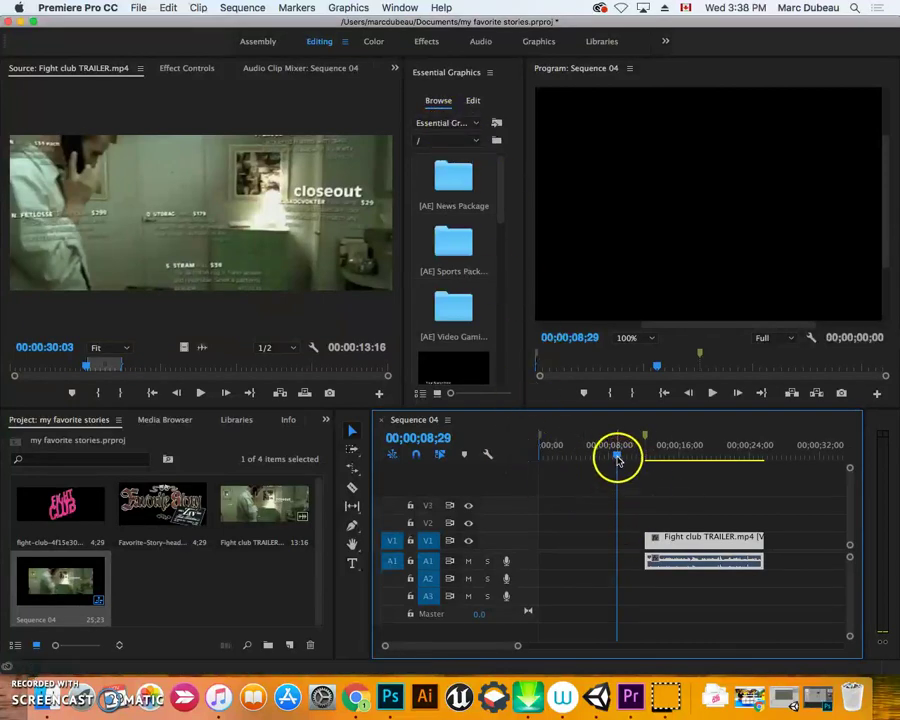
# Add a marker at the clip's end, 00;00;25;19, and save the project
pyautogui.moveTo(617, 459); pyautogui.dragTo(766, 466)
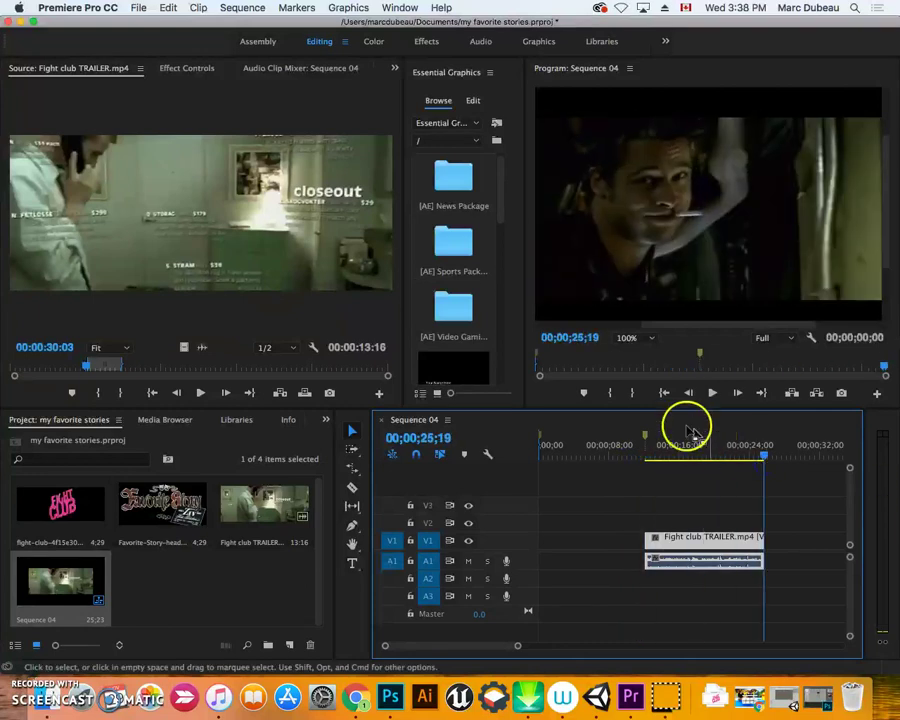
pyautogui.click(583, 394)
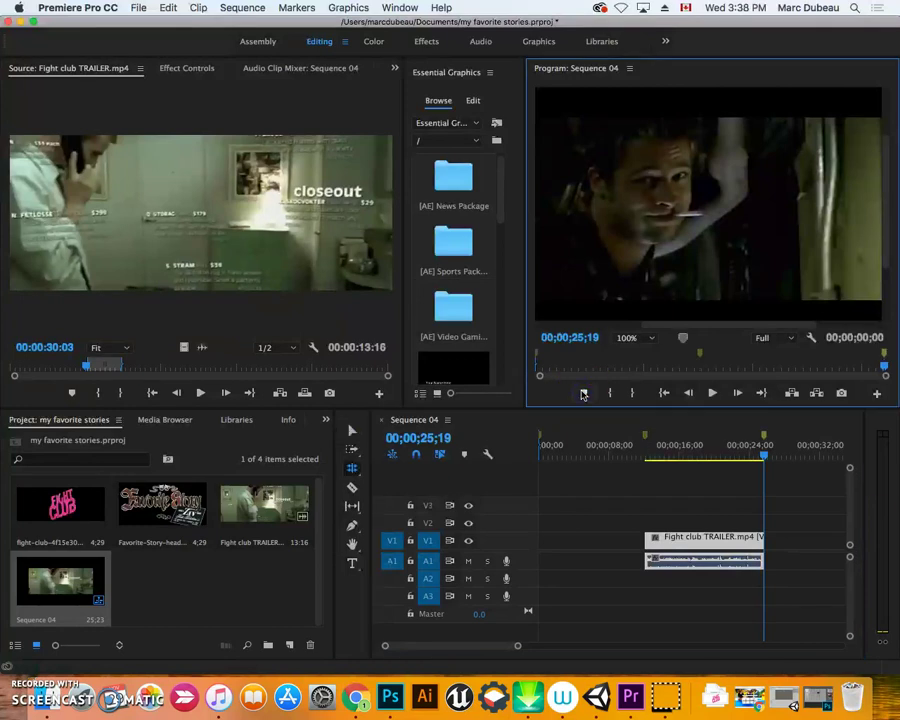
pyautogui.press('c')
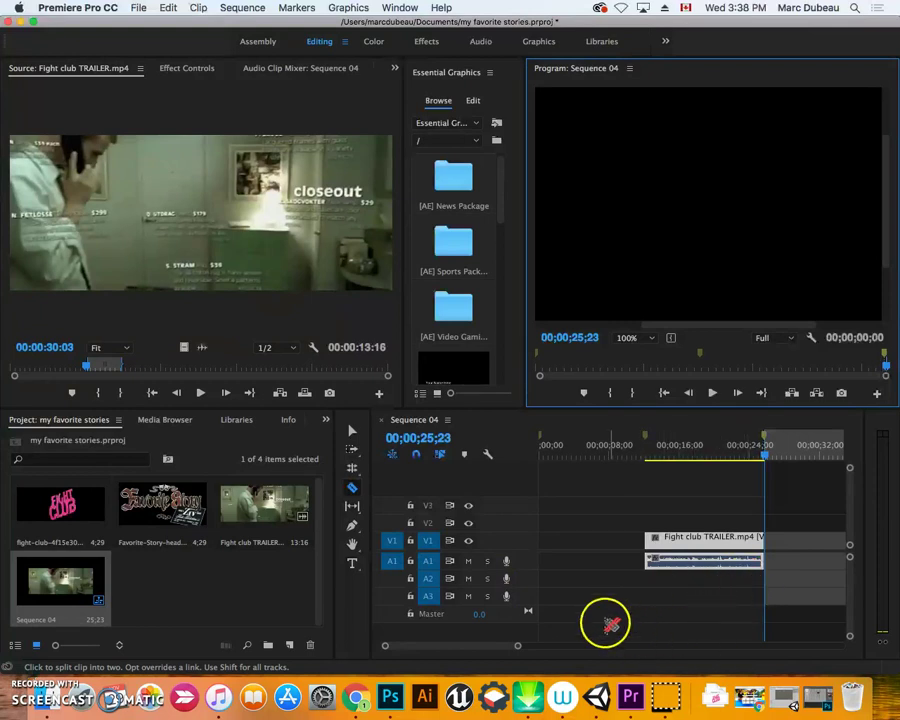
pyautogui.click(352, 430)
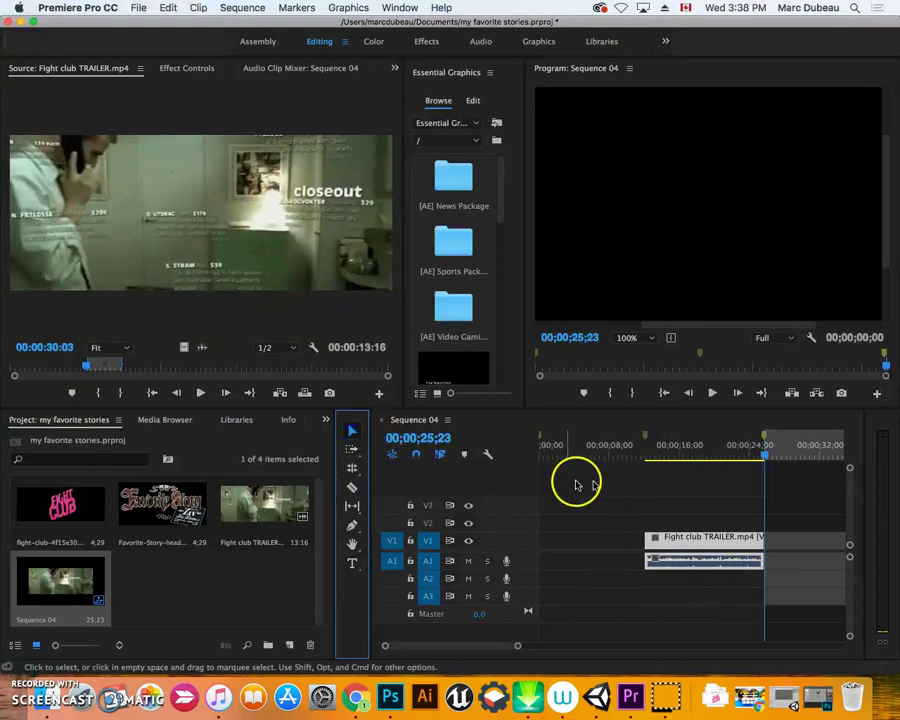
pyautogui.press('super+s')
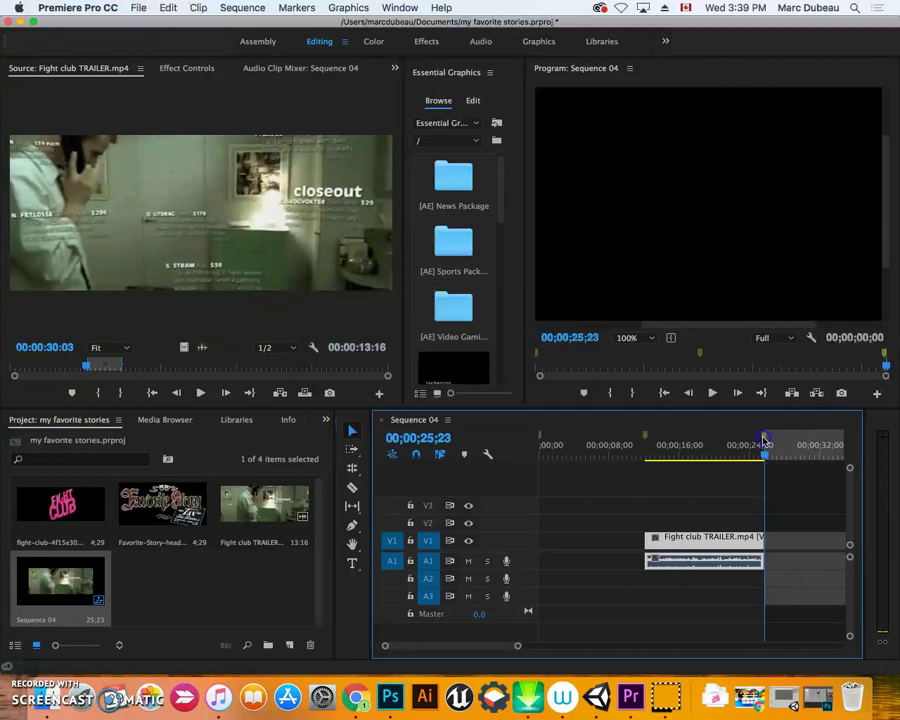
# Name the marker at 00;00;25;19 '2nd'
pyautogui.doubleClick(765, 440)
pyautogui.click(362, 120)
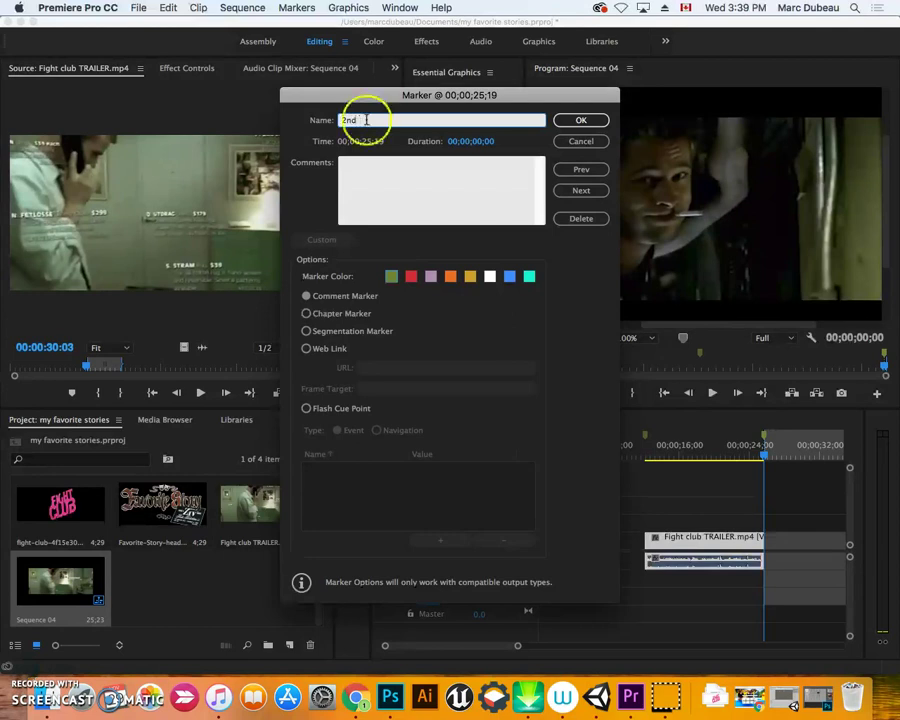
pyautogui.click(581, 120)
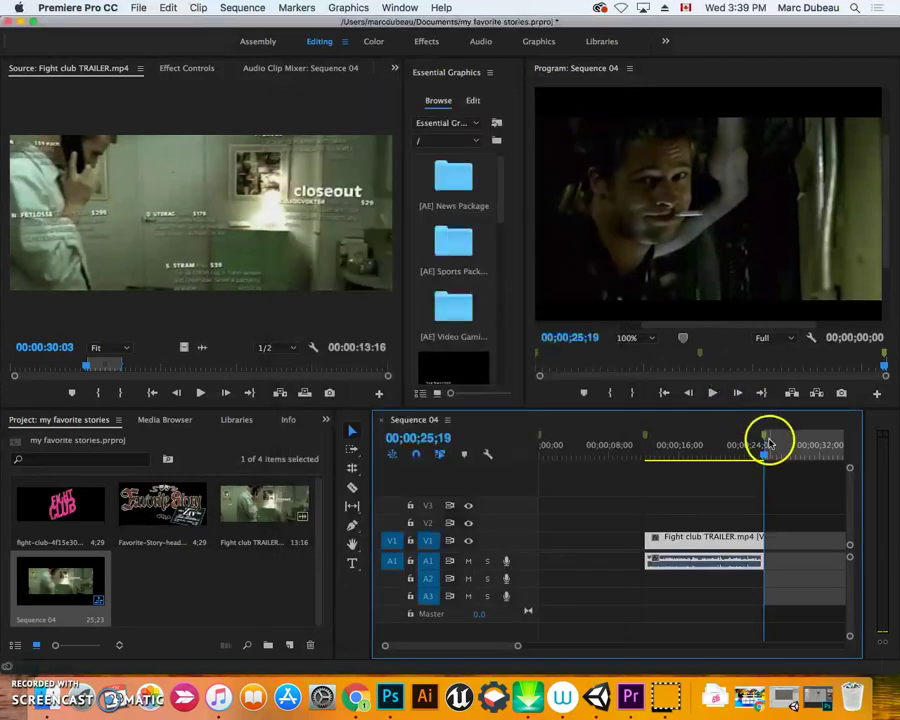
# Add a marker named 3rd at 00;00;43;14
pyautogui.moveTo(766, 460)
pyautogui.mouseDown()
pyautogui.moveTo(874, 464)
pyautogui.moveTo(796, 450)
pyautogui.moveTo(772, 456)
pyautogui.mouseUp()
pyautogui.click(585, 394)
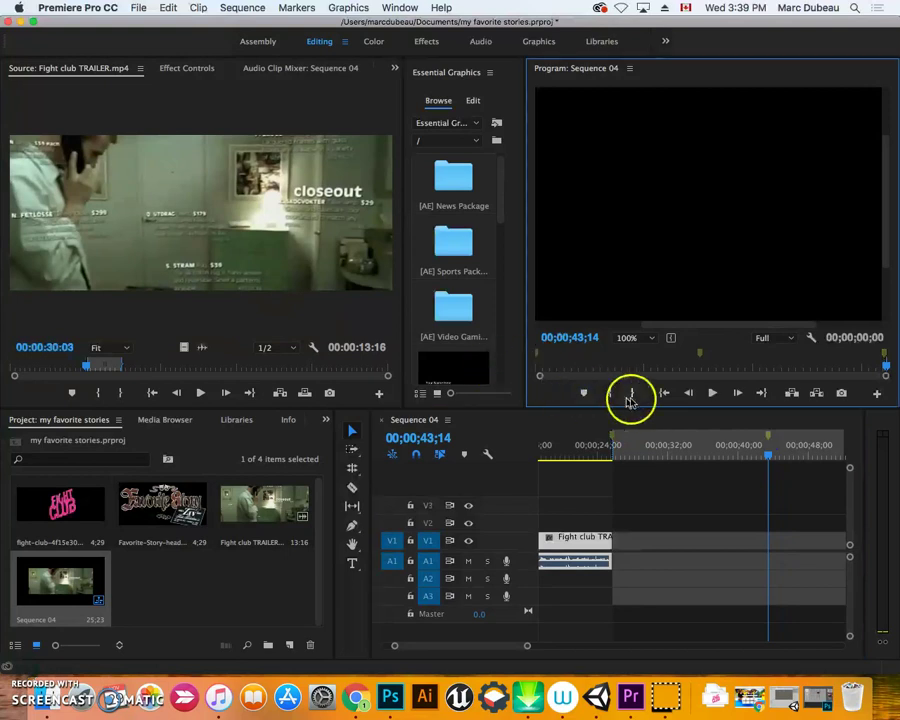
pyautogui.click(769, 438)
pyautogui.doubleClick(769, 438)
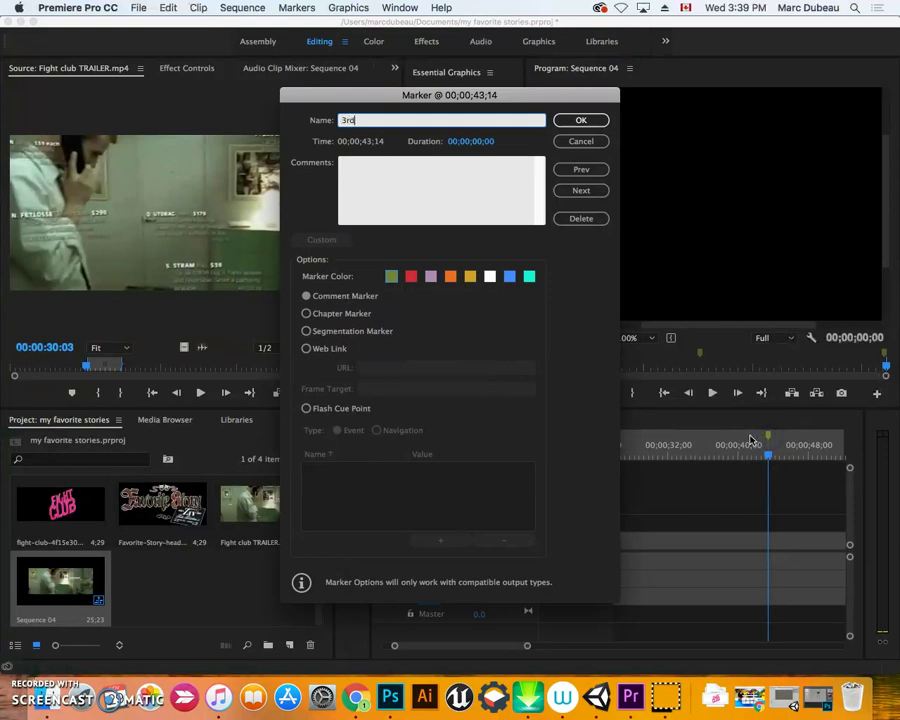
pyautogui.click(595, 120)
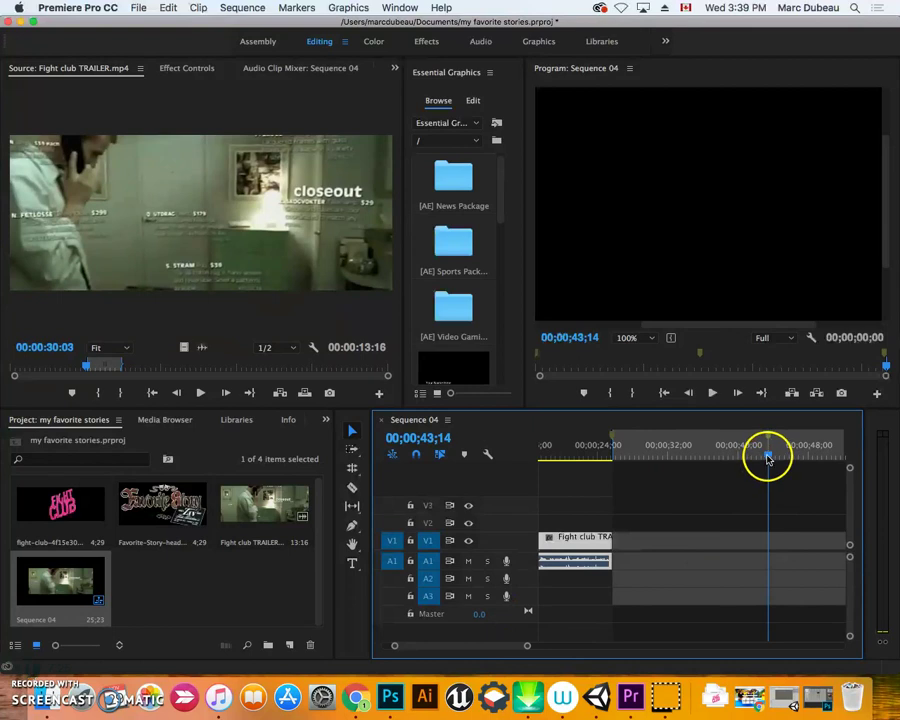
pyautogui.moveTo(771, 457); pyautogui.dragTo(818, 459)
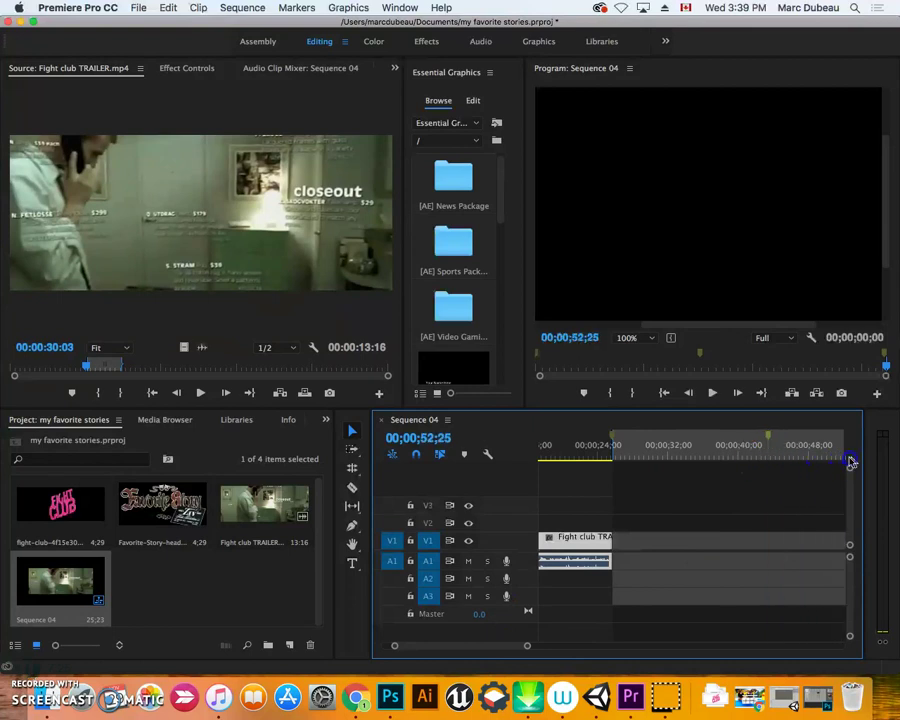
# Move the playhead to 00;00;56;16 and add a marker there named '3rd'
pyautogui.moveTo(858, 465)
pyautogui.mouseDown()
pyautogui.moveTo(870, 465)
pyautogui.moveTo(852, 464)
pyautogui.mouseUp()
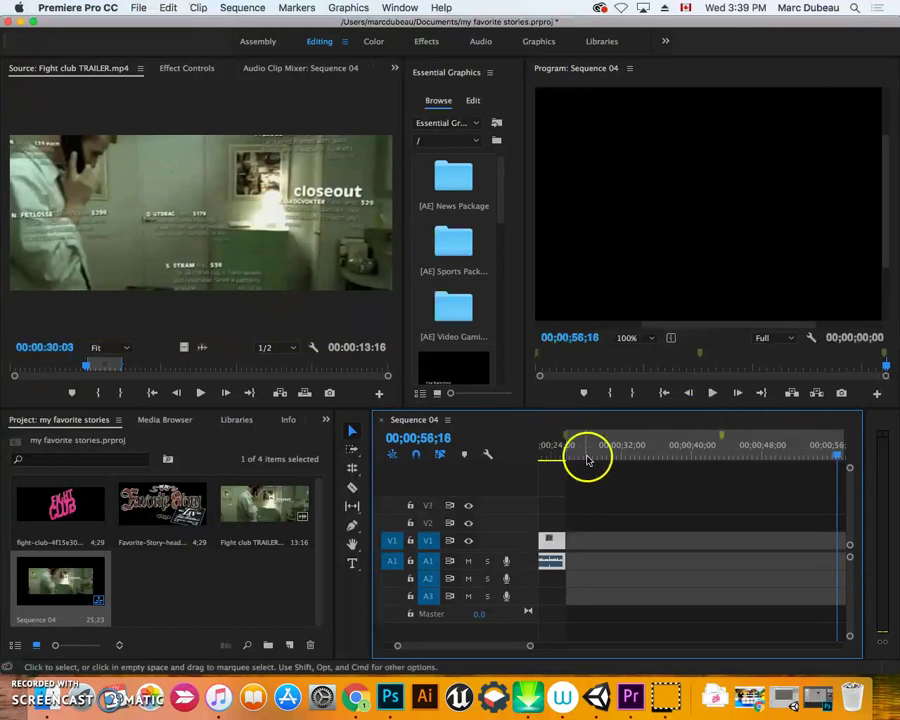
pyautogui.click(587, 397)
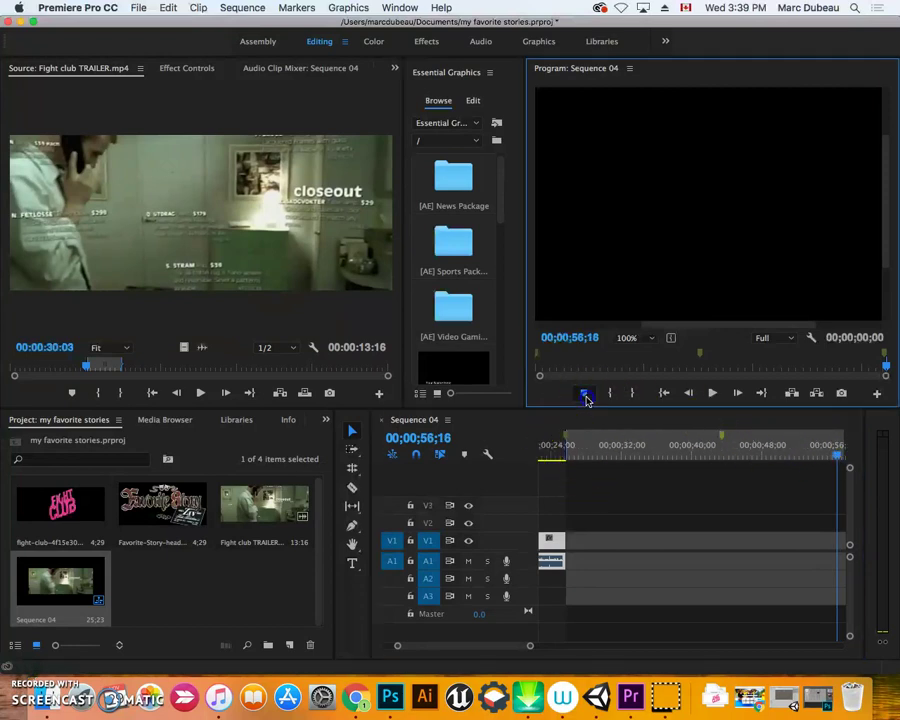
pyautogui.doubleClick(837, 441)
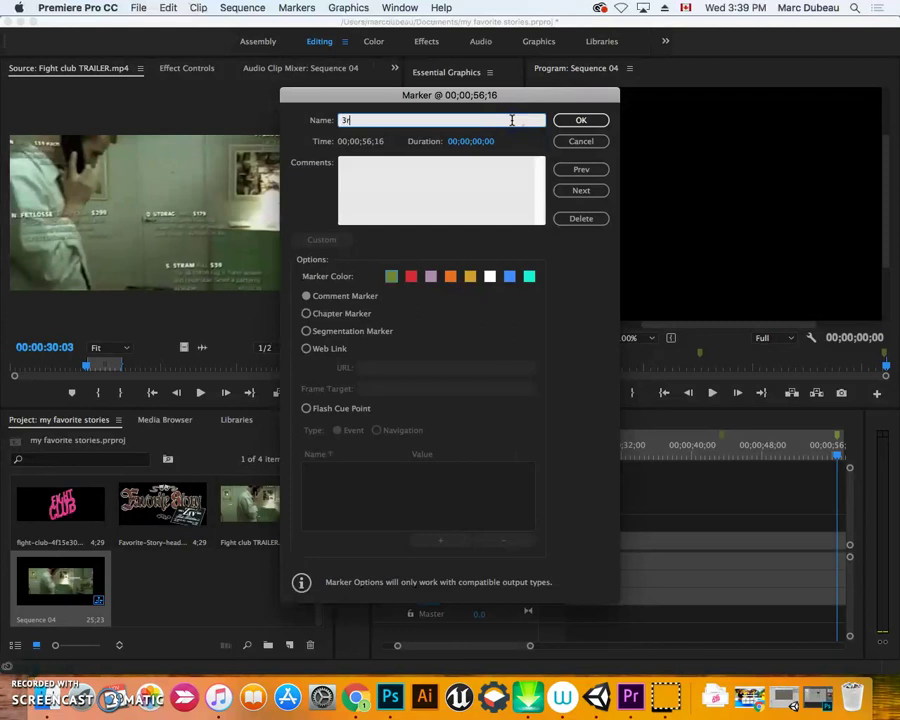
pyautogui.write('3rd')
pyautogui.click(580, 121)
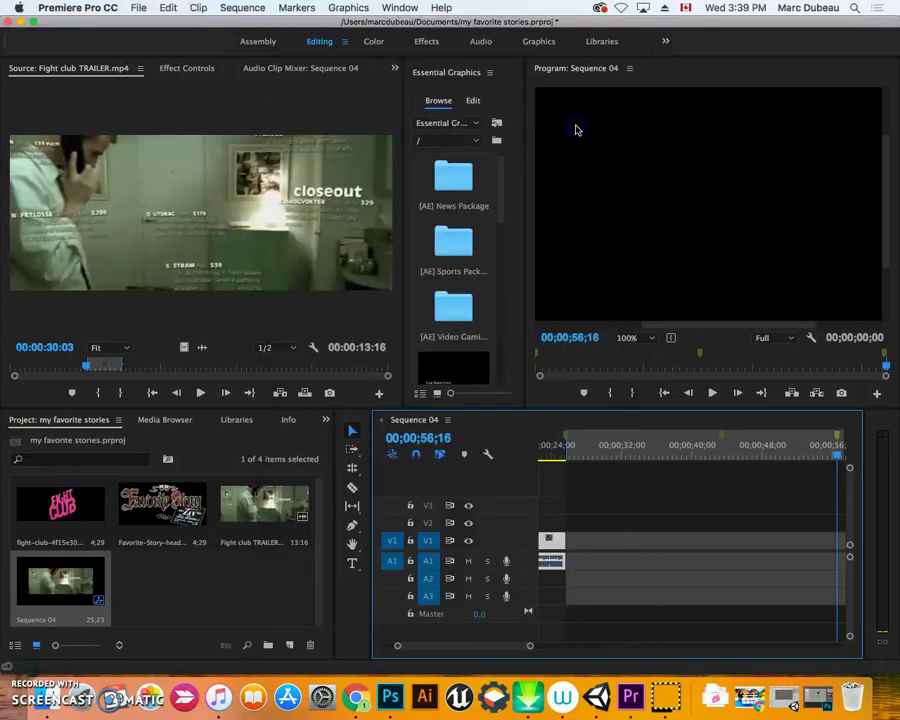
pyautogui.click(838, 440)
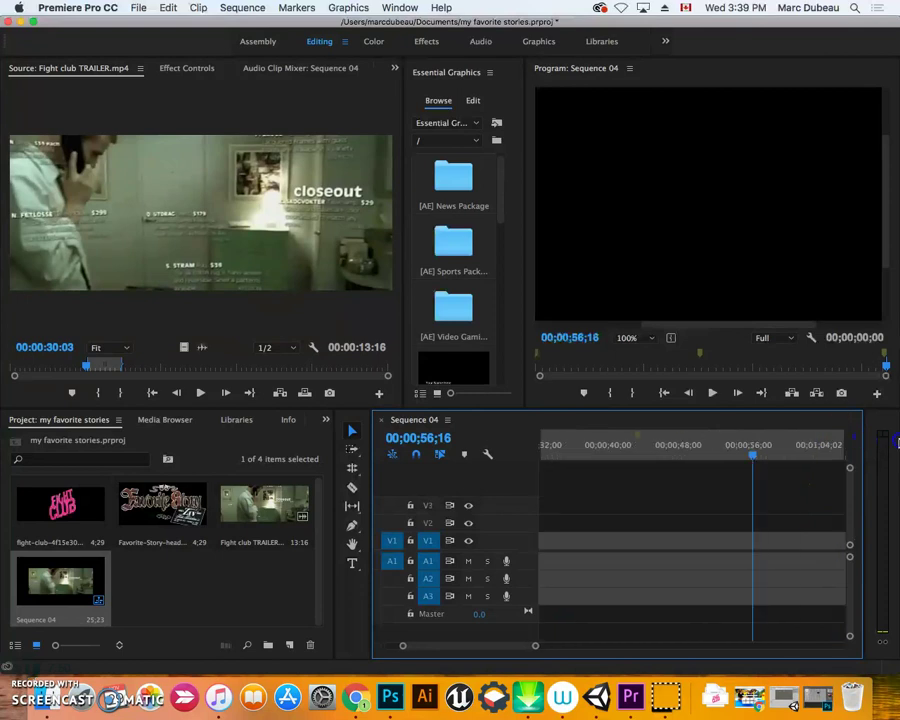
# Check the markers at 00;01;10;11 and 00;00;43;14, closing their settings unchanged
pyautogui.click(782, 442)
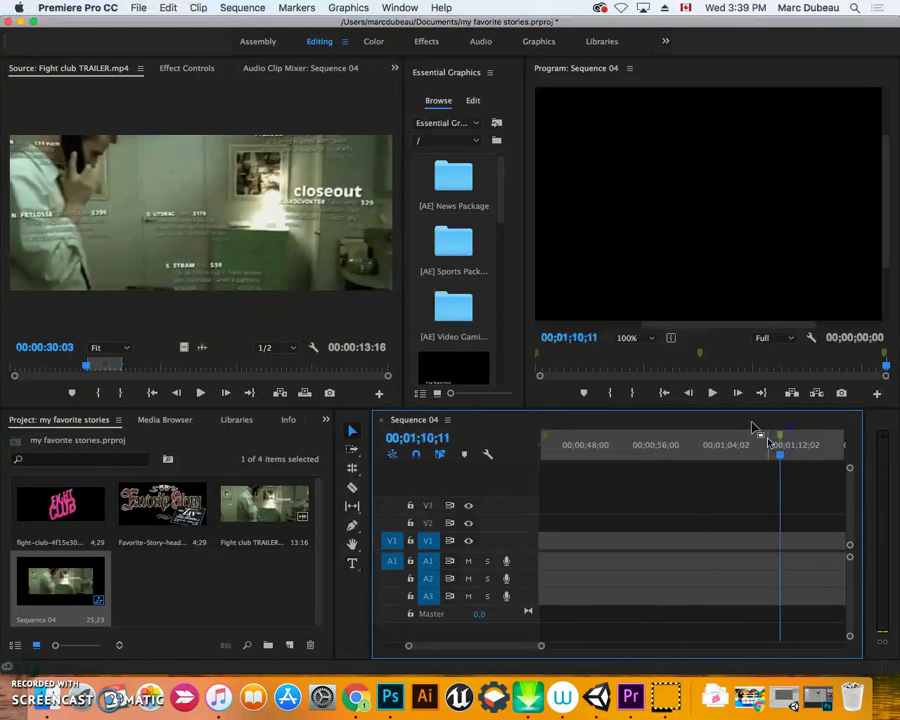
pyautogui.doubleClick(780, 438)
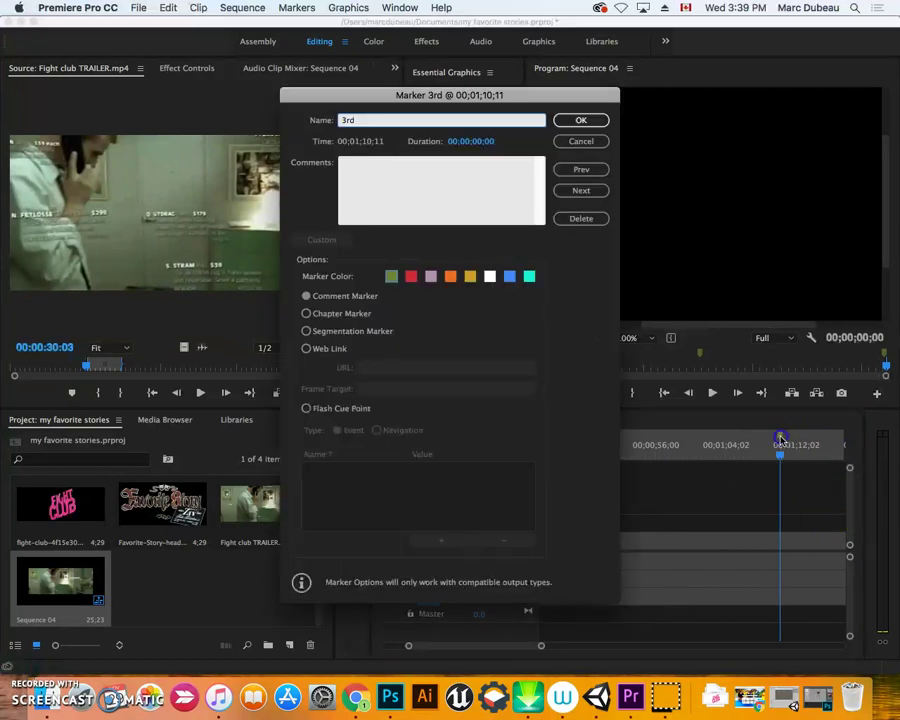
pyautogui.click(363, 120)
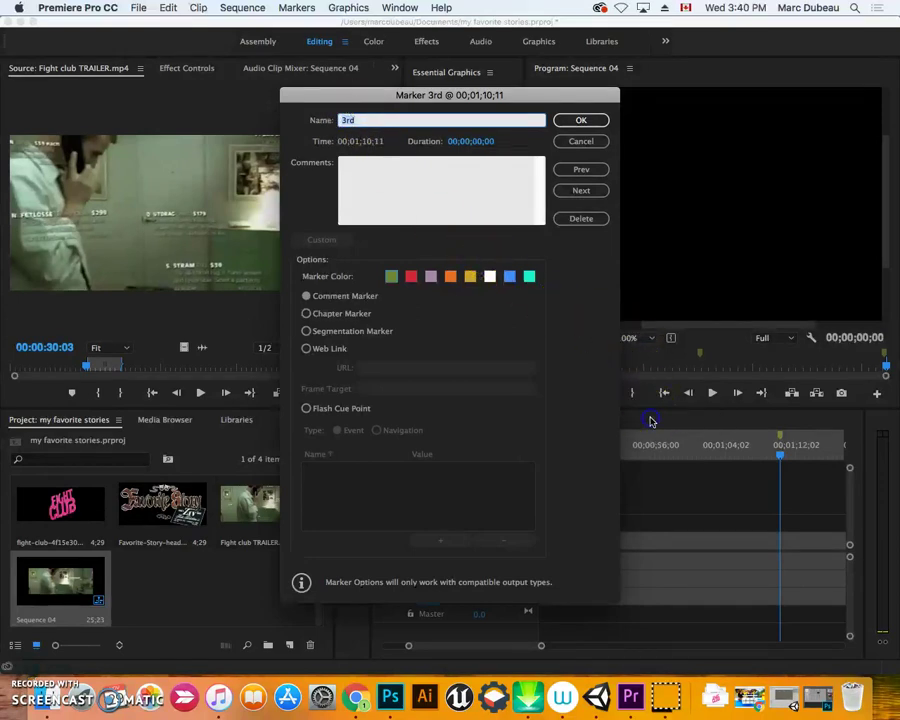
pyautogui.click(581, 143)
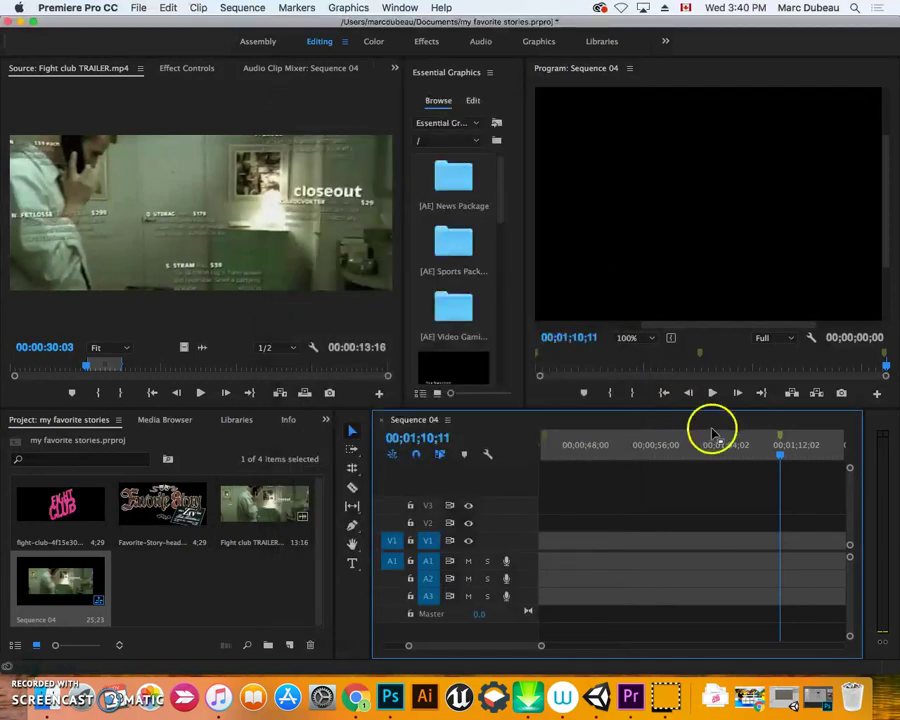
pyautogui.click(547, 439)
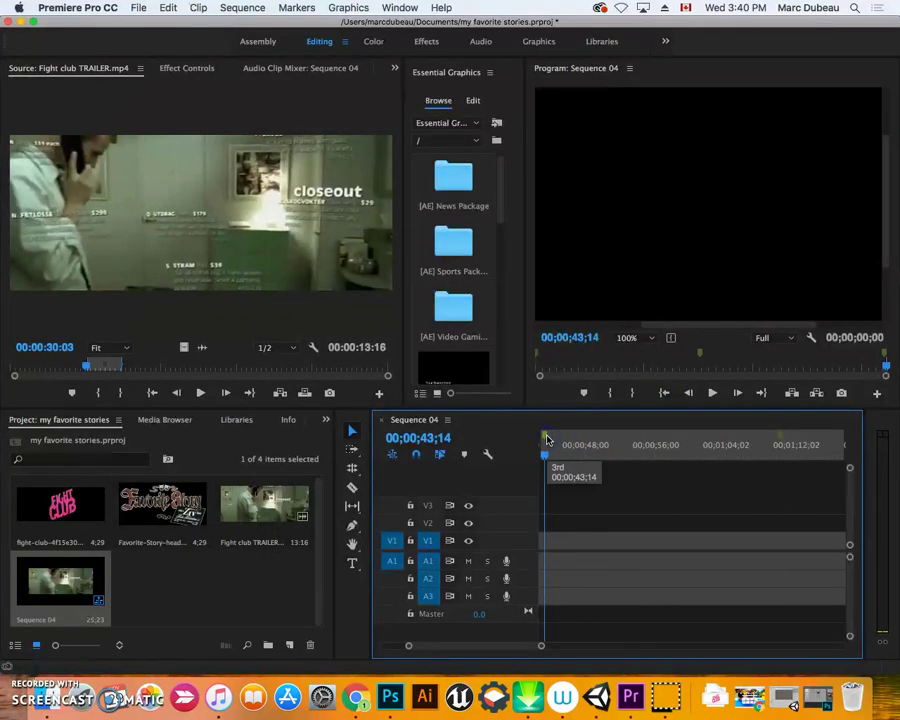
pyautogui.doubleClick(547, 439)
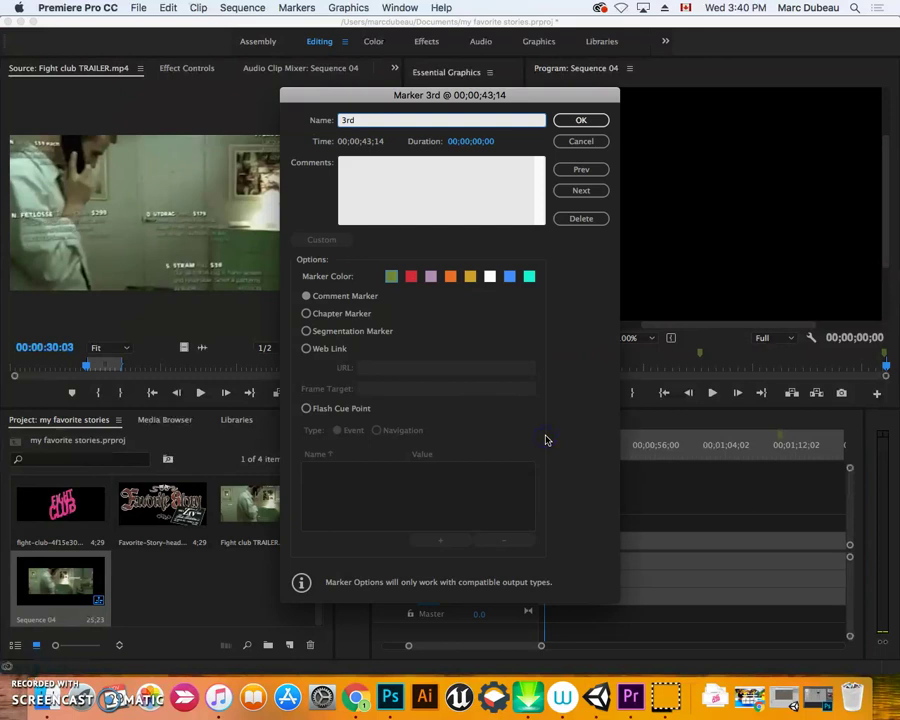
pyautogui.click(581, 120)
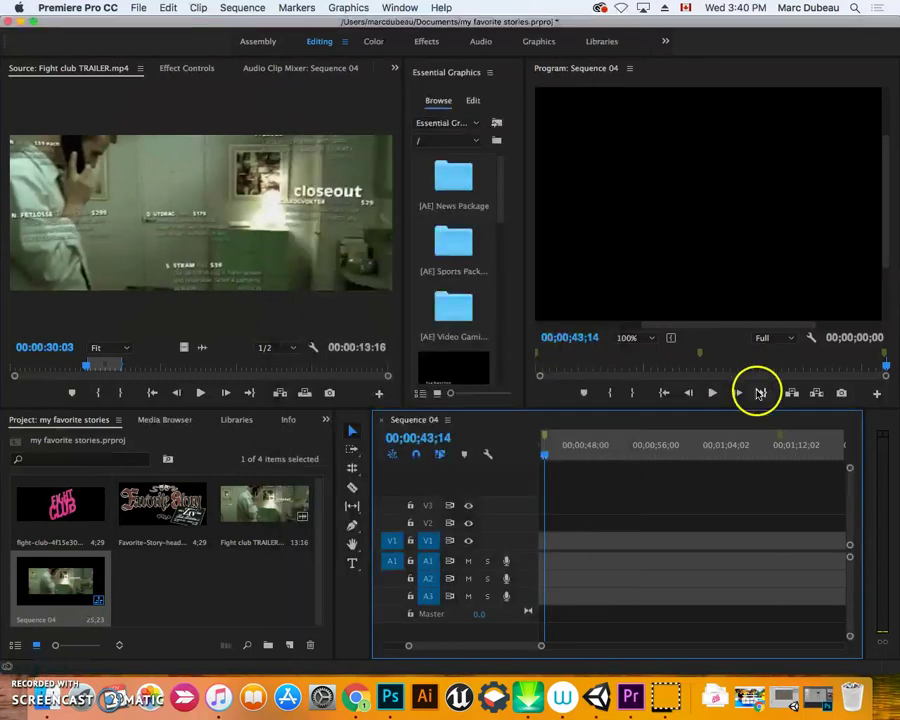
# Clear the marker at 00;01;10;11 and add a new marker there named 'End'
pyautogui.click(781, 444)
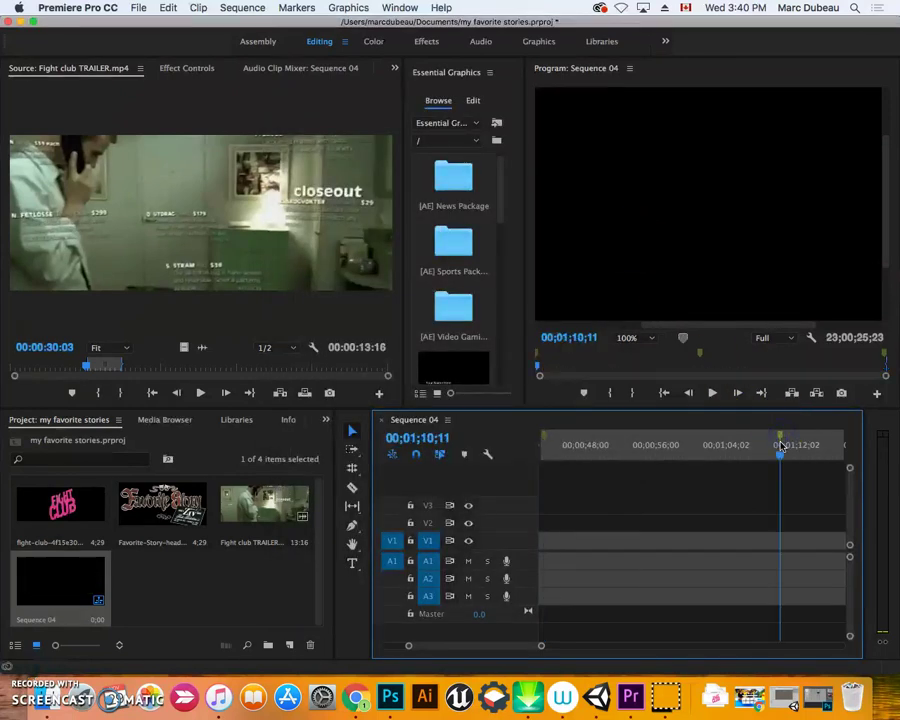
pyautogui.rightClick(782, 444)
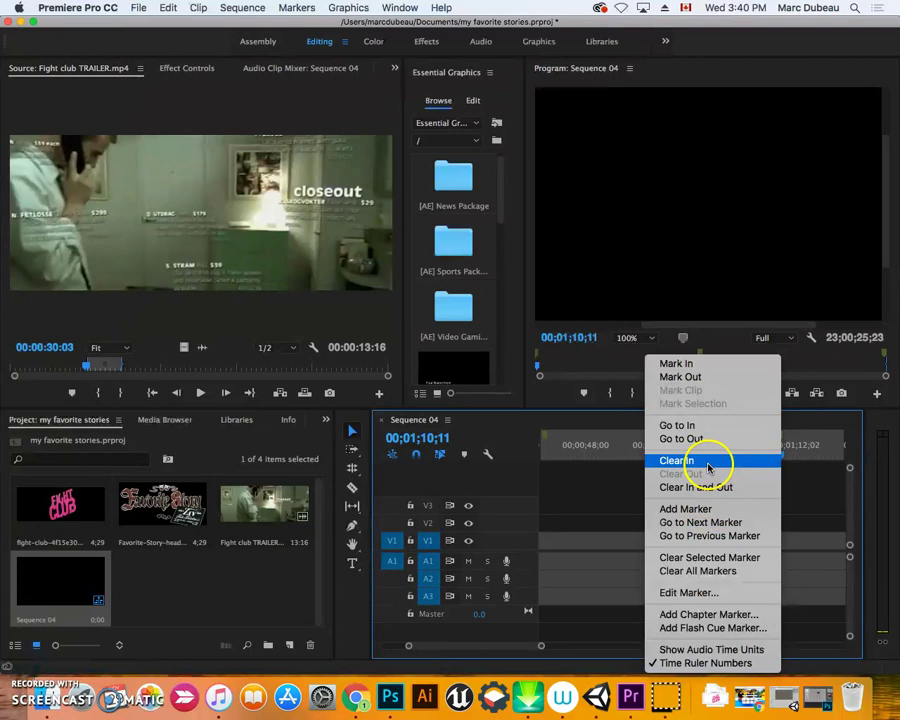
pyautogui.click(717, 558)
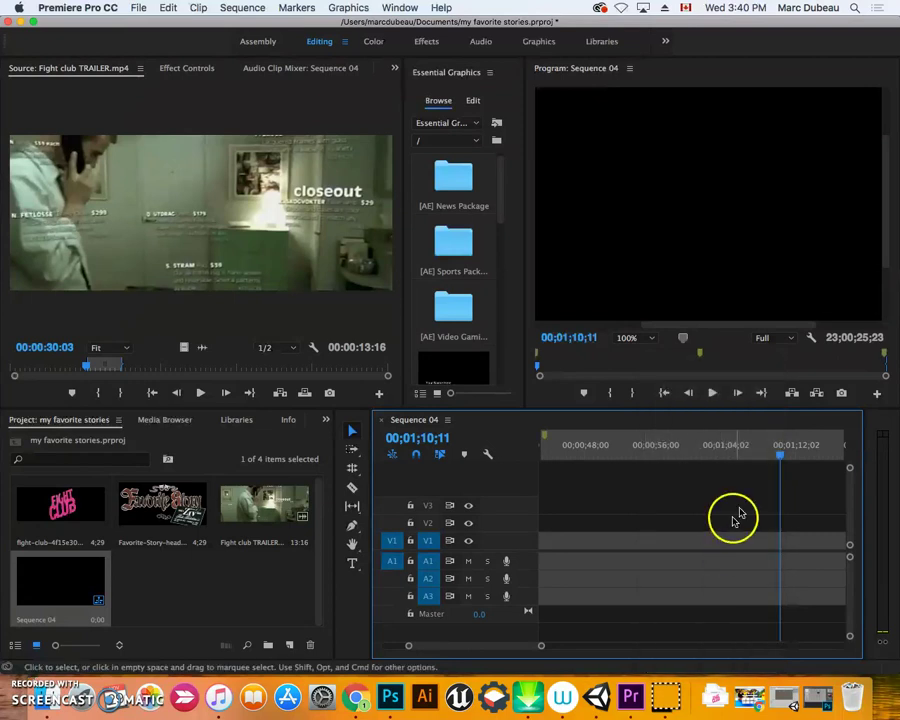
pyautogui.click(586, 394)
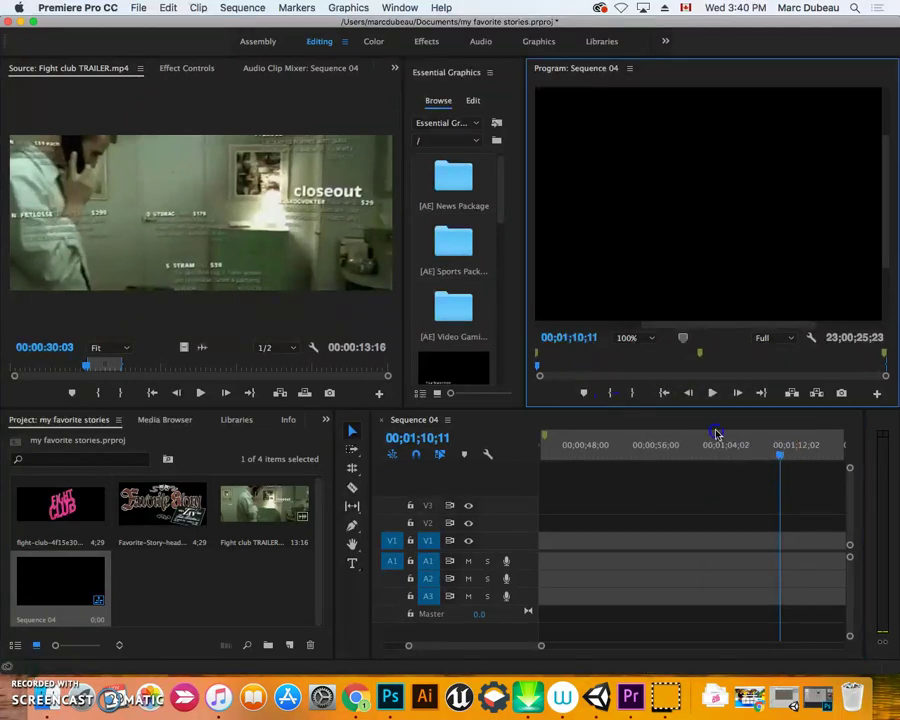
pyautogui.click(586, 393)
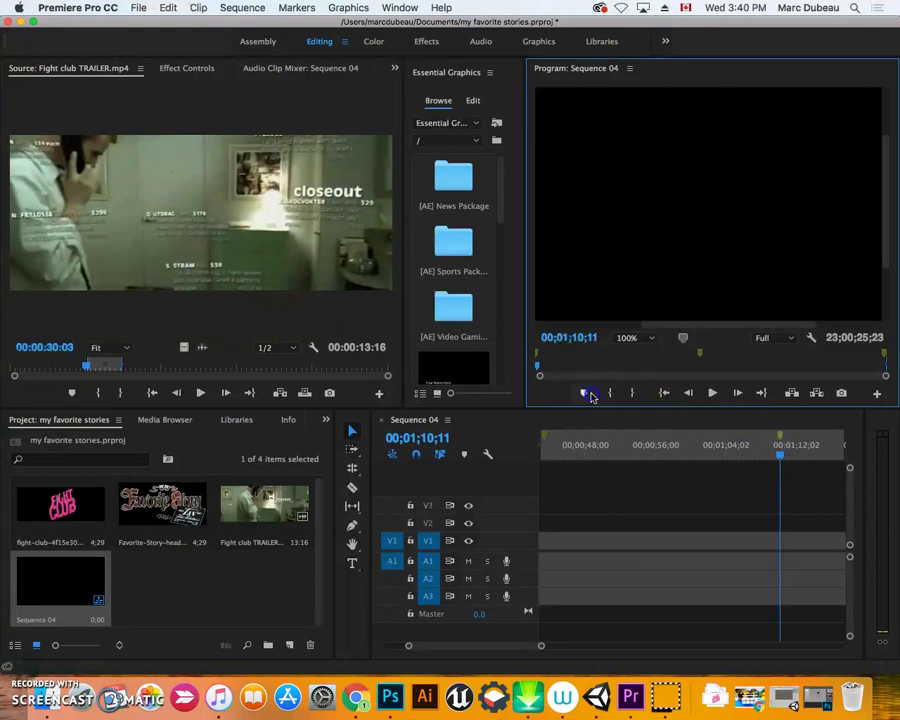
pyautogui.doubleClick(781, 438)
pyautogui.click(361, 121)
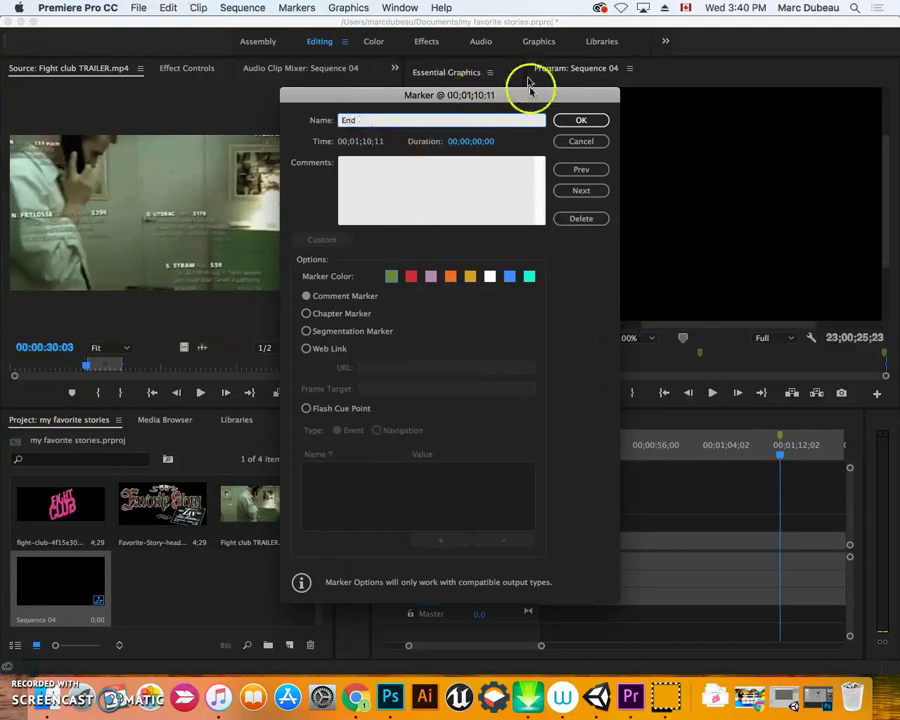
pyautogui.click(576, 120)
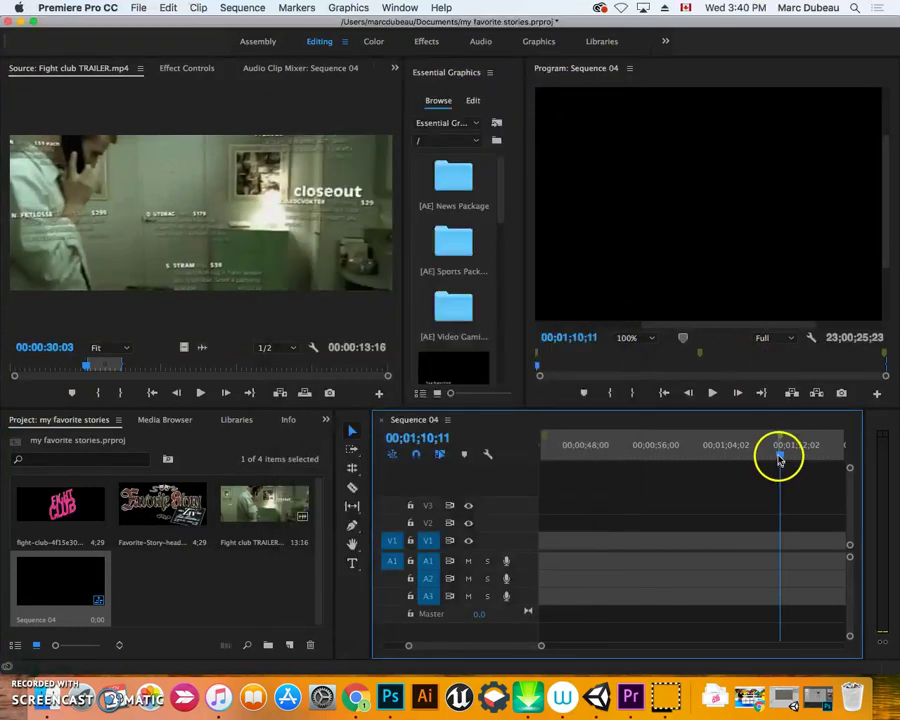
# Return the playhead to 00;00;00;00 and select the Basic Lower Third template in Essential Graphics
pyautogui.moveTo(782, 458); pyautogui.dragTo(222, 442)
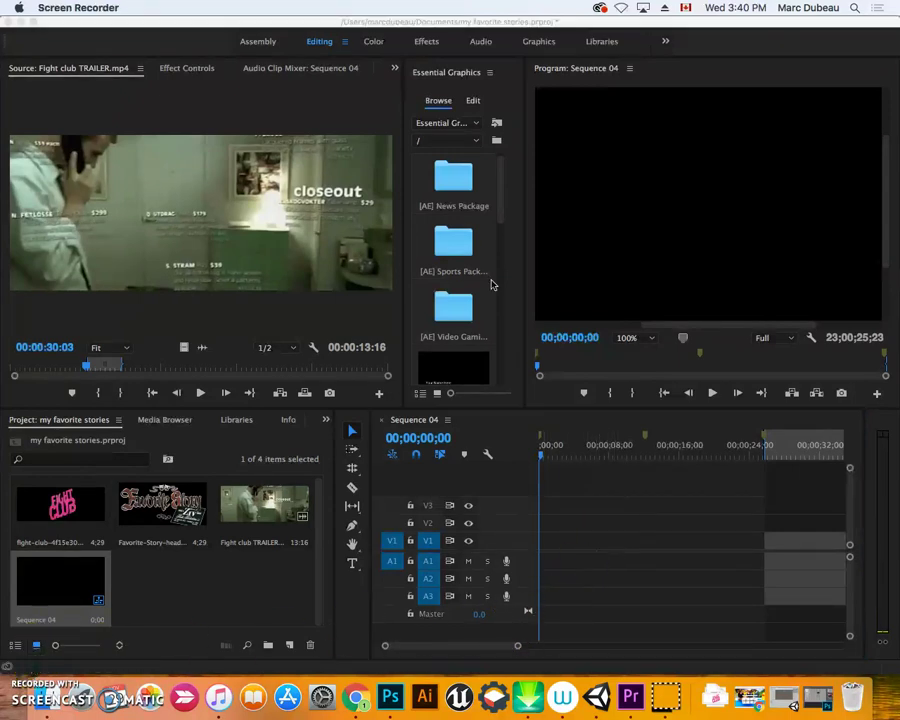
pyautogui.click(503, 206)
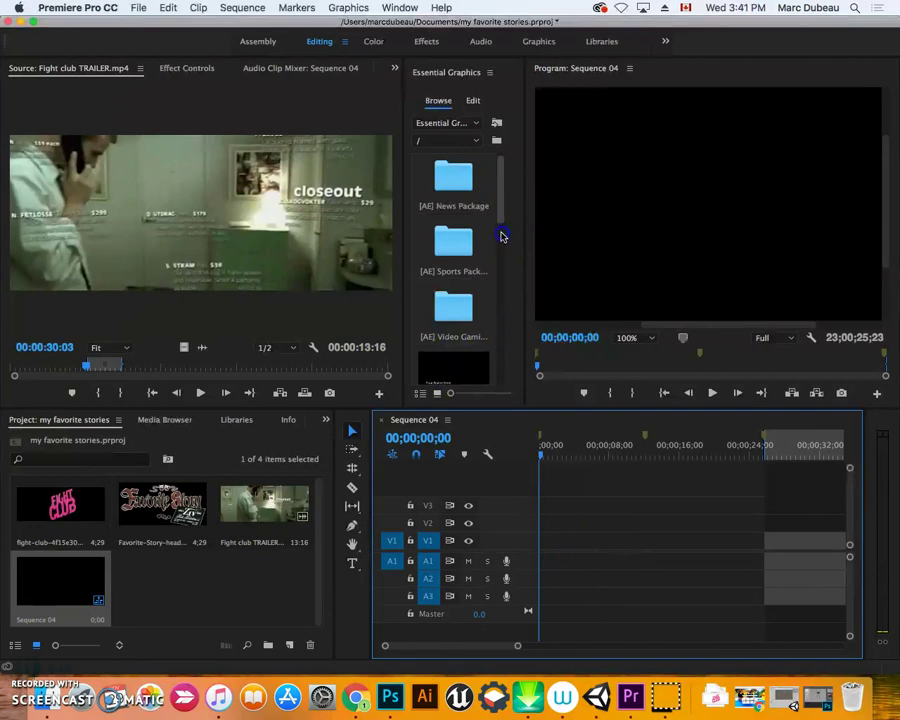
pyautogui.moveTo(503, 218)
pyautogui.mouseDown()
pyautogui.moveTo(501, 320)
pyautogui.moveTo(508, 235)
pyautogui.mouseUp()
pyautogui.click(450, 326)
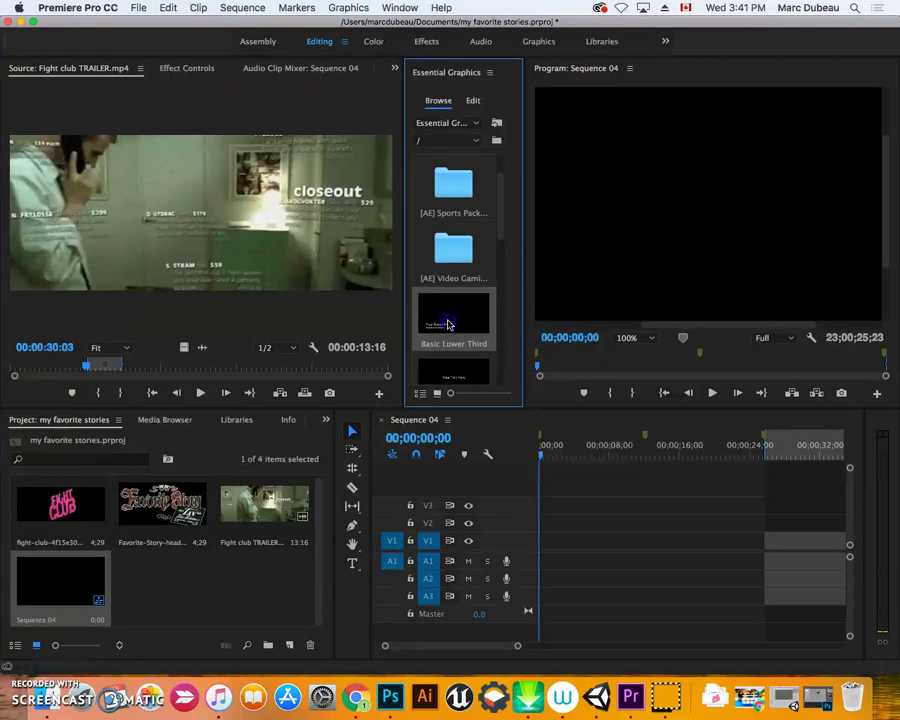
# Place Basic Lower Third at the start of V1 and insert the trailer clip at its end
pyautogui.moveTo(449, 324)
pyautogui.mouseDown()
pyautogui.moveTo(538, 476)
pyautogui.moveTo(548, 552)
pyautogui.mouseUp()
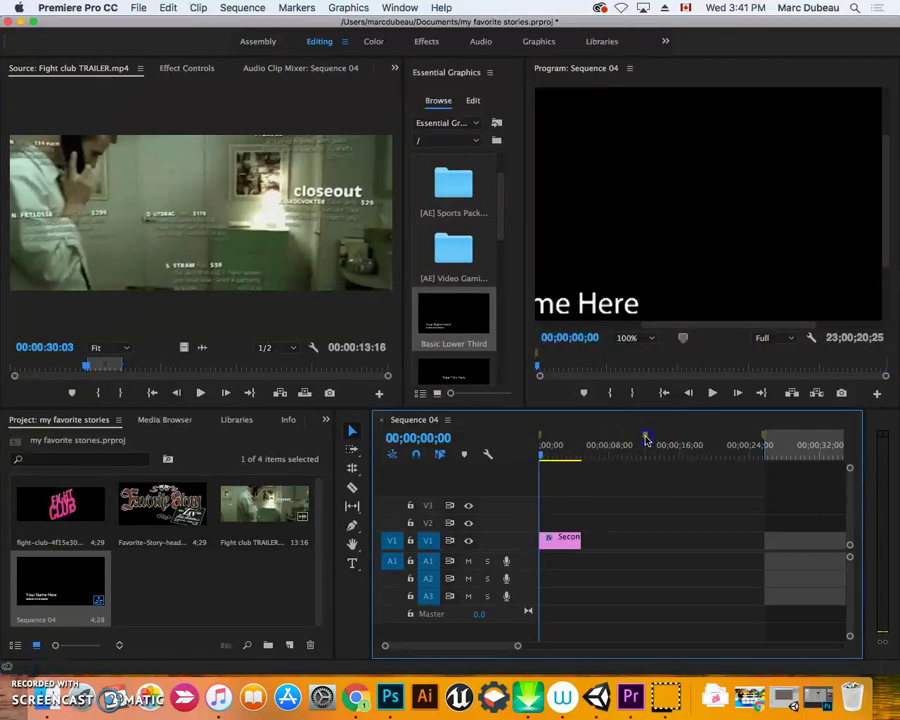
pyautogui.moveTo(643, 436); pyautogui.dragTo(583, 441)
pyautogui.click(578, 441)
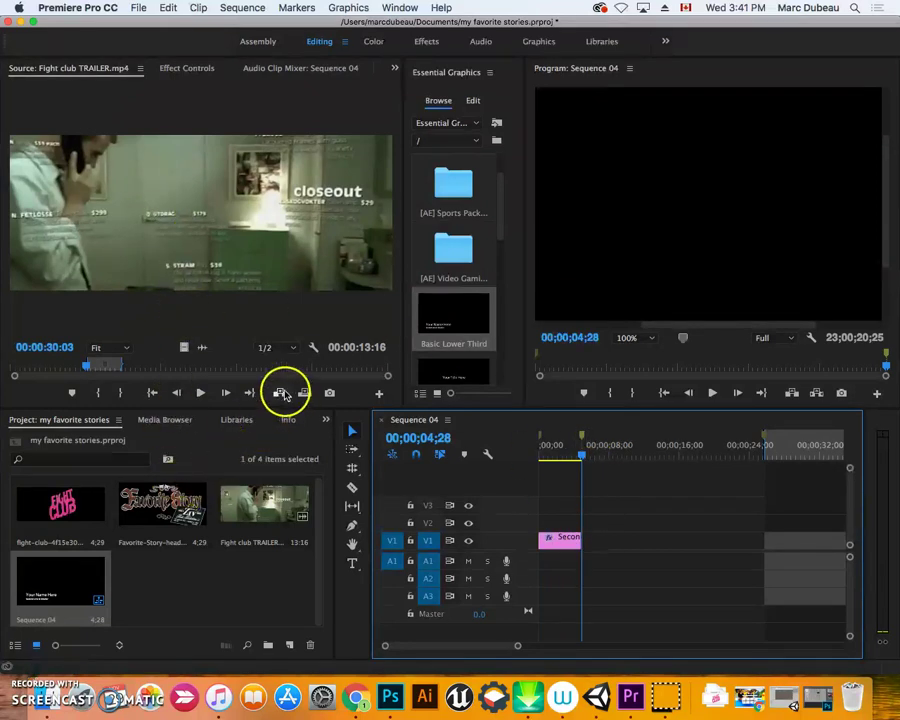
pyautogui.click(281, 393)
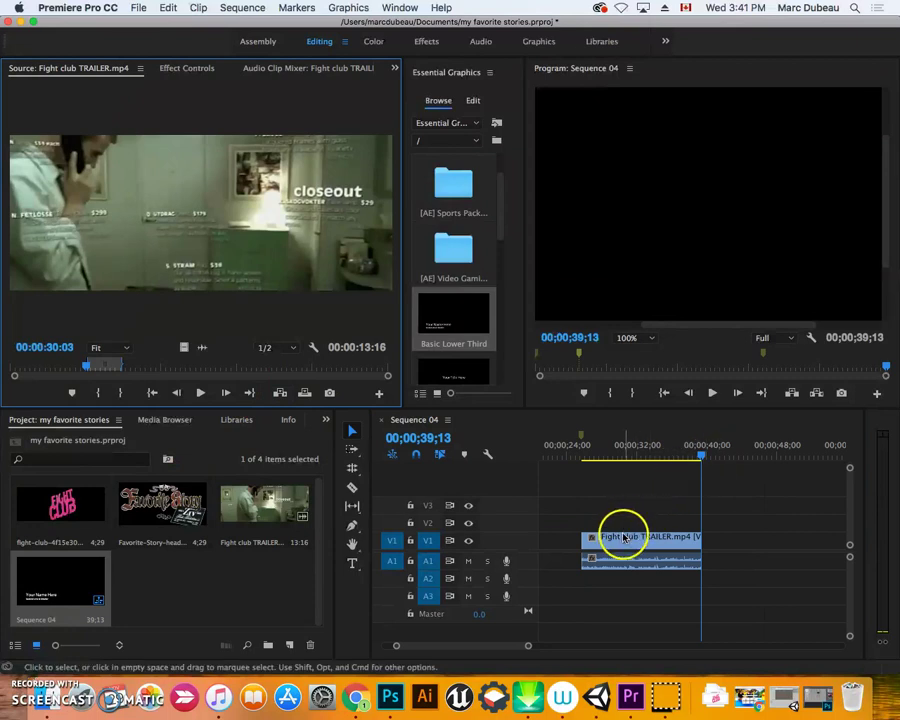
# Shift the trailer clip earlier so it follows the title, then preview the sequence opening
pyautogui.moveTo(615, 515); pyautogui.dragTo(546, 558)
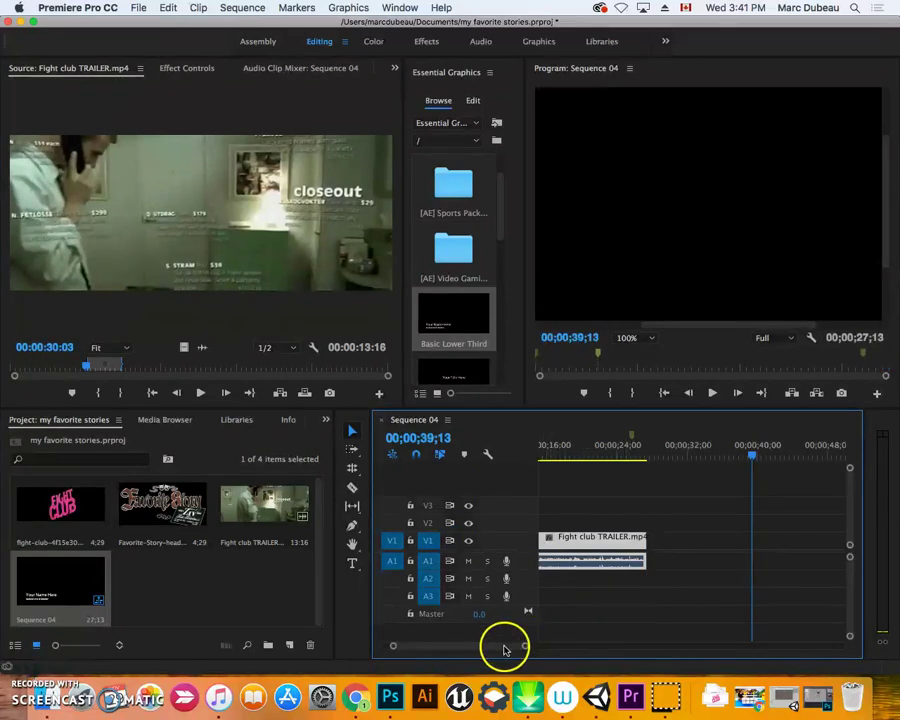
pyautogui.scroll(-3, 502, 646)
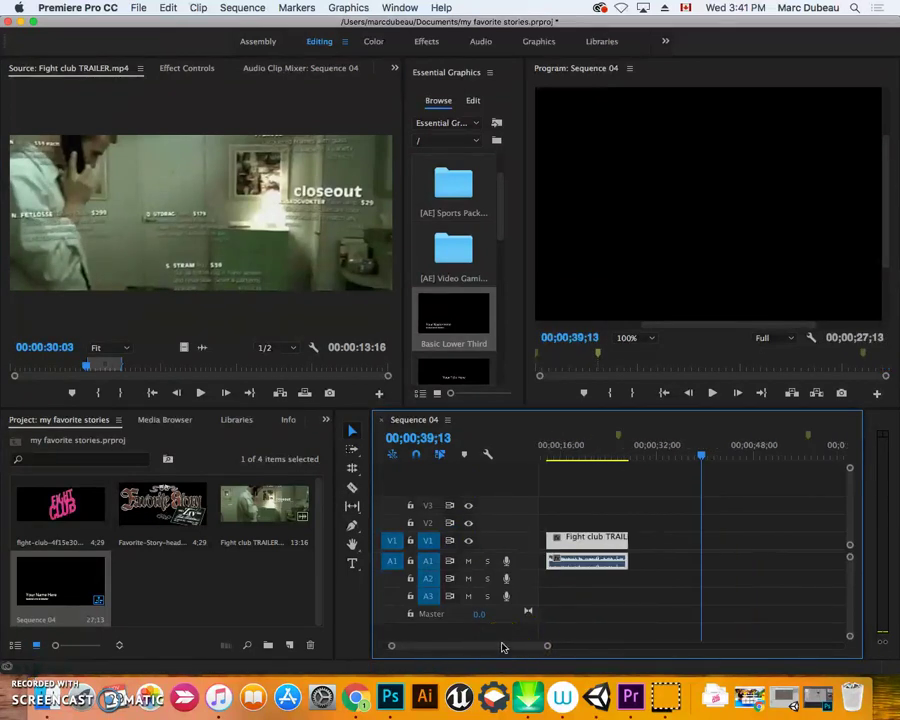
pyautogui.moveTo(599, 553); pyautogui.dragTo(578, 546)
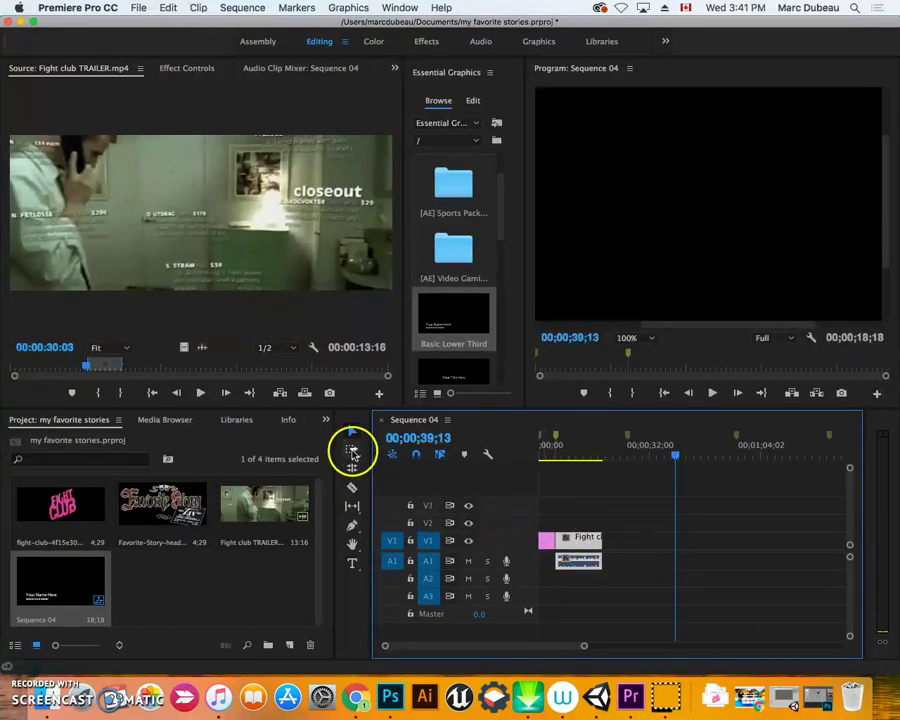
pyautogui.click(549, 540)
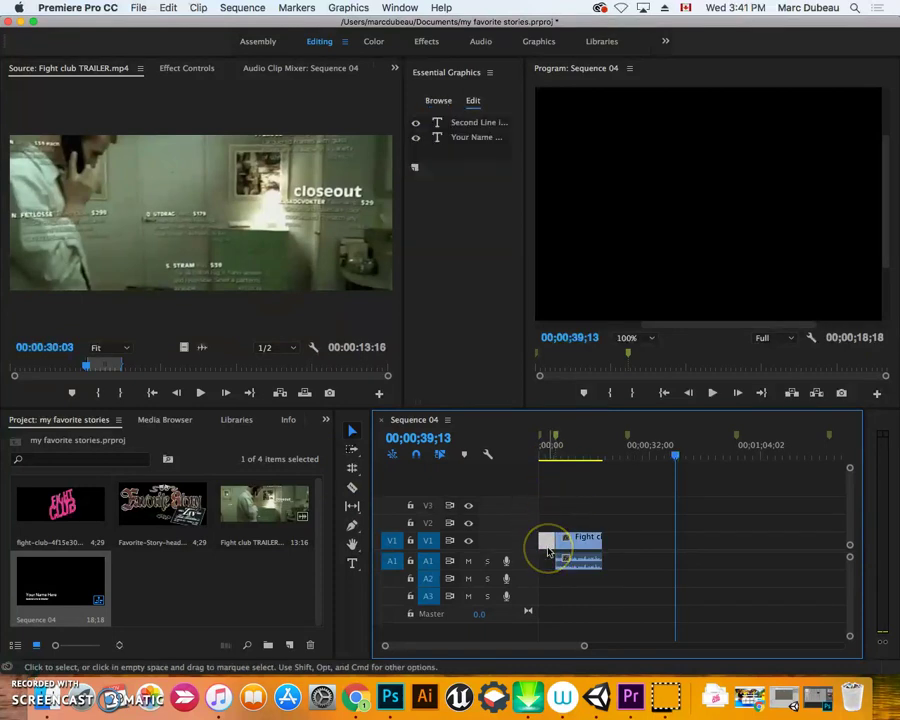
pyautogui.click(585, 428)
pyautogui.click(554, 542)
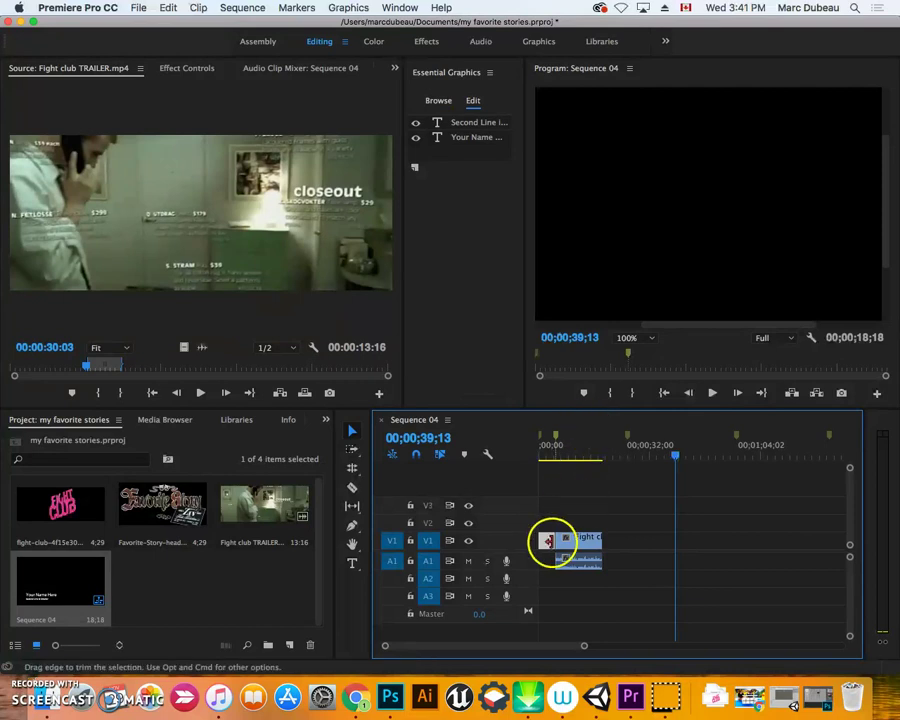
pyautogui.click(677, 466)
pyautogui.moveTo(677, 457); pyautogui.dragTo(540, 467)
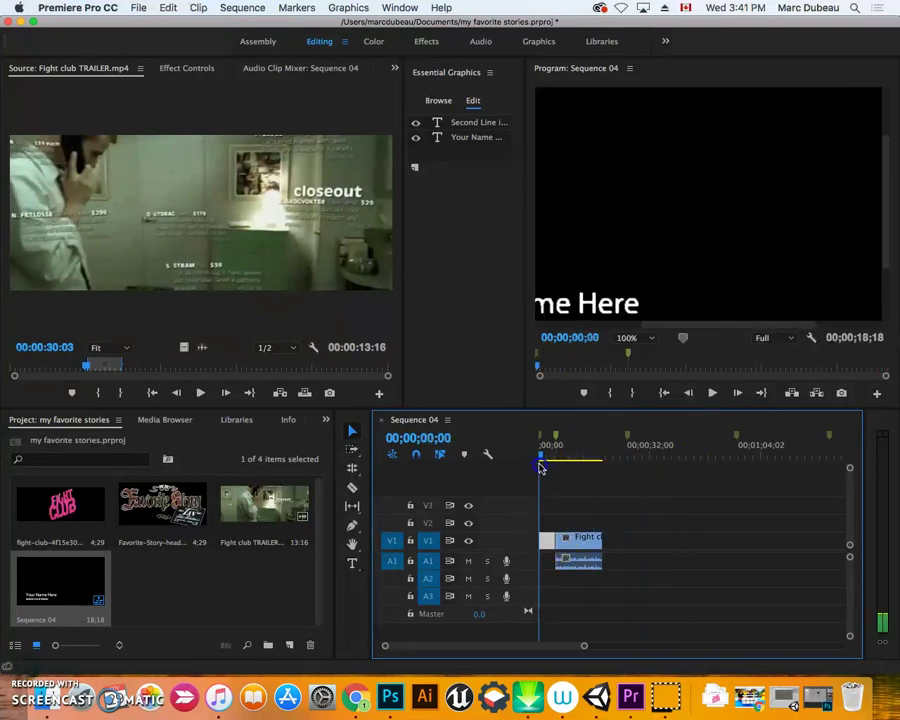
pyautogui.press('space')
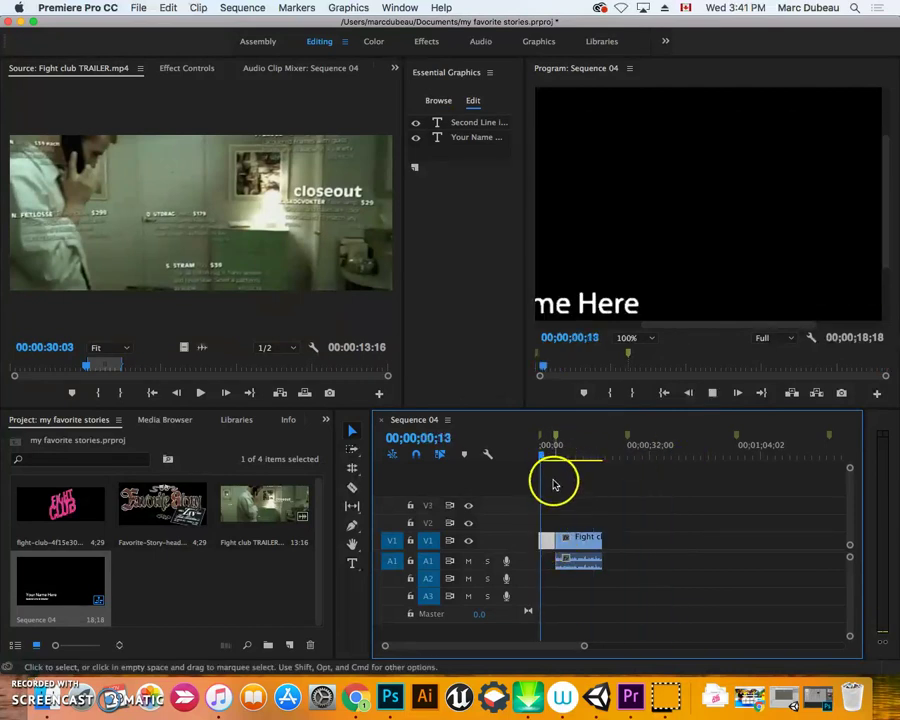
pyautogui.press('space')
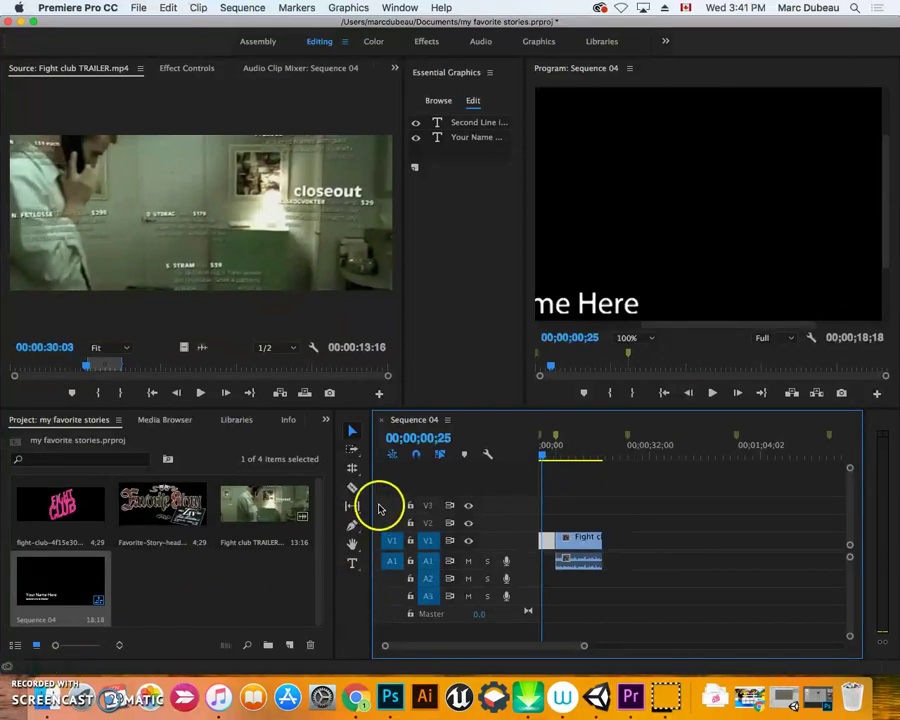
# Move the 'Your Name Here' title to the centre of the frame
pyautogui.click(615, 298)
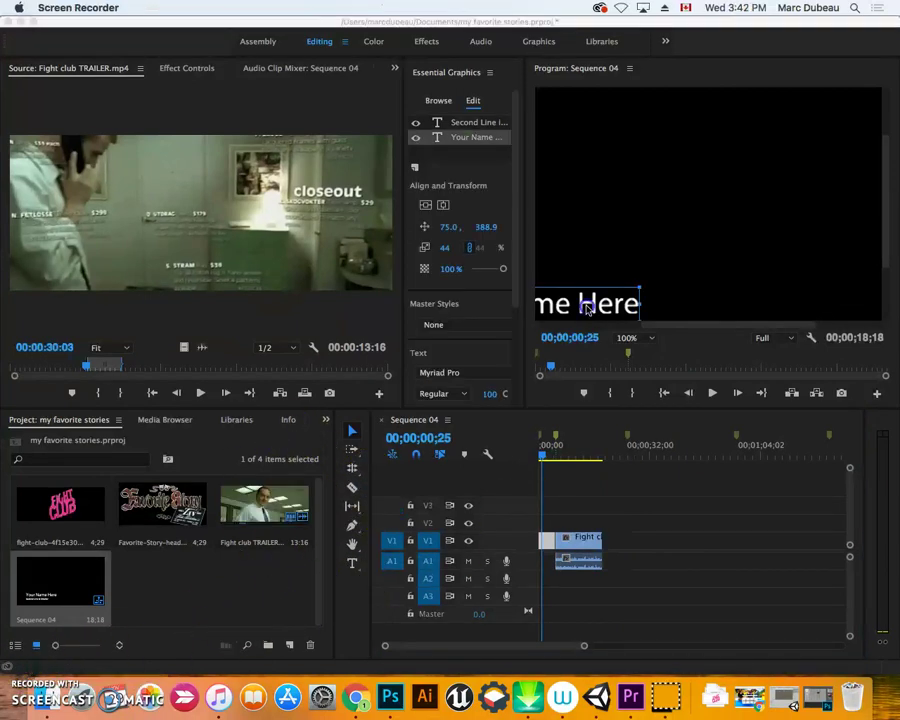
pyautogui.moveTo(618, 310); pyautogui.dragTo(739, 266)
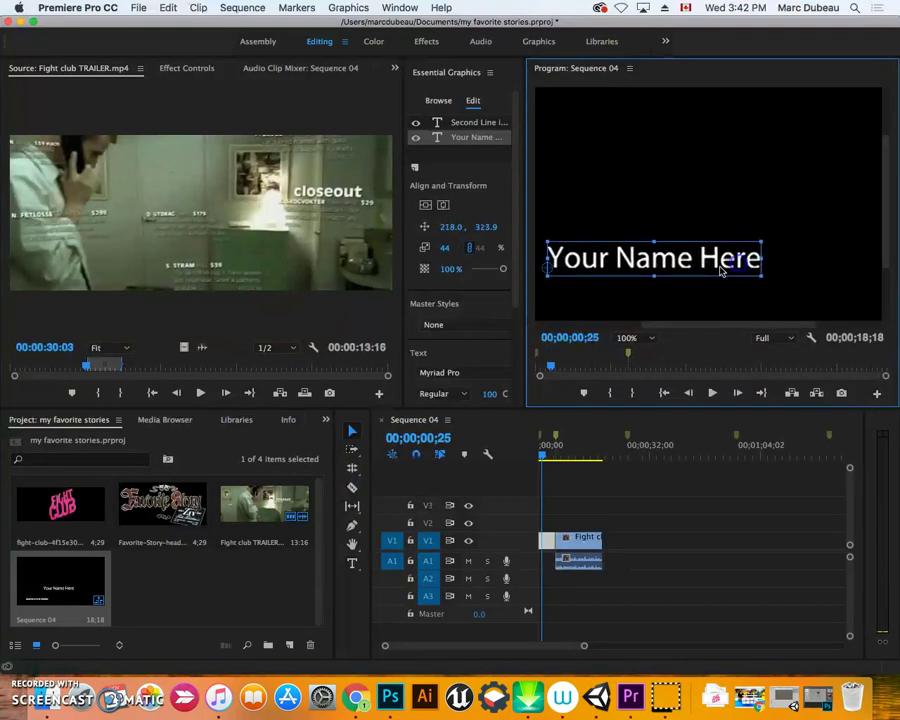
pyautogui.click(546, 261)
# Replace the title wording with 'My Favorite Stories!'
pyautogui.click(351, 562)
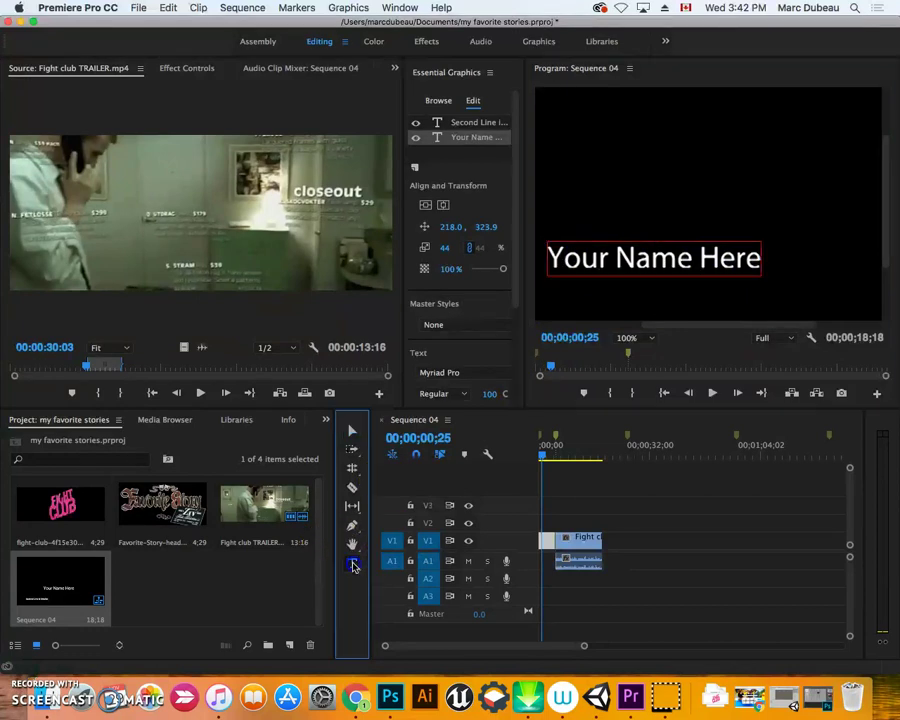
pyautogui.click(554, 259)
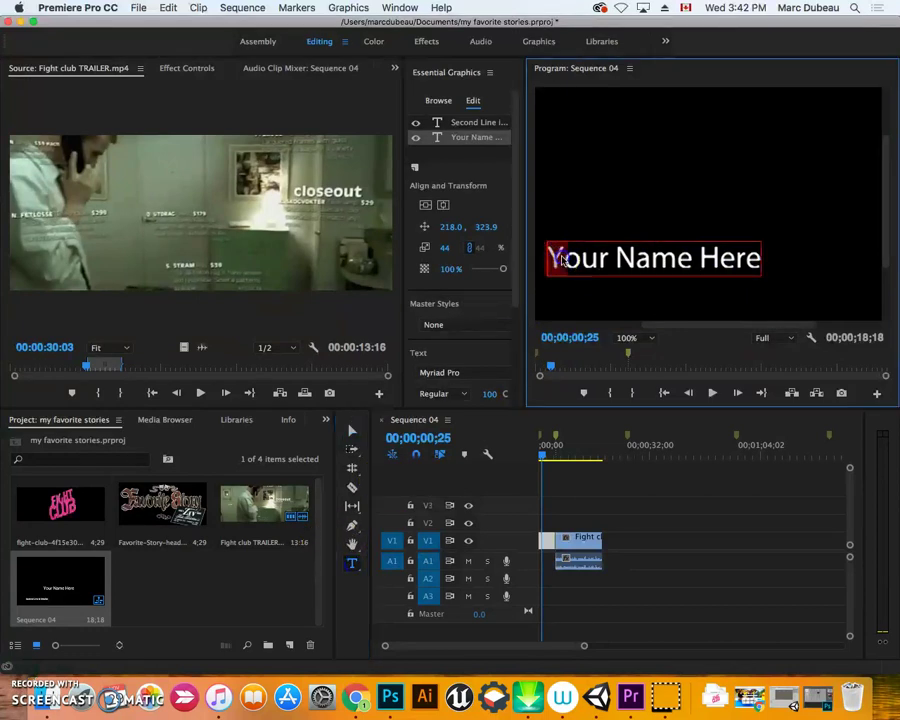
pyautogui.moveTo(563, 260); pyautogui.dragTo(755, 260)
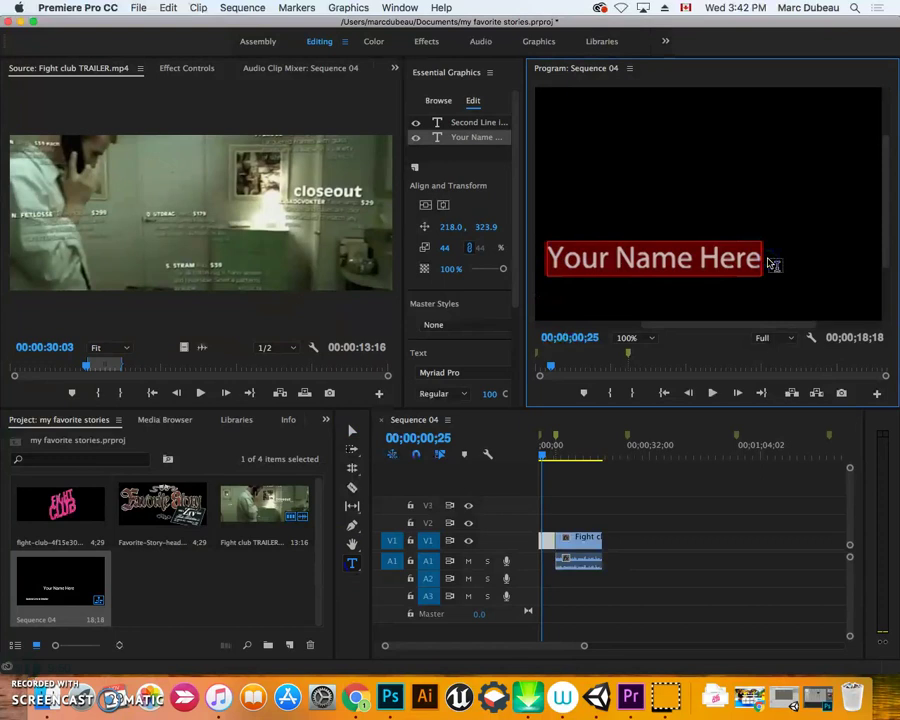
pyautogui.write('My Favorite Stories!')
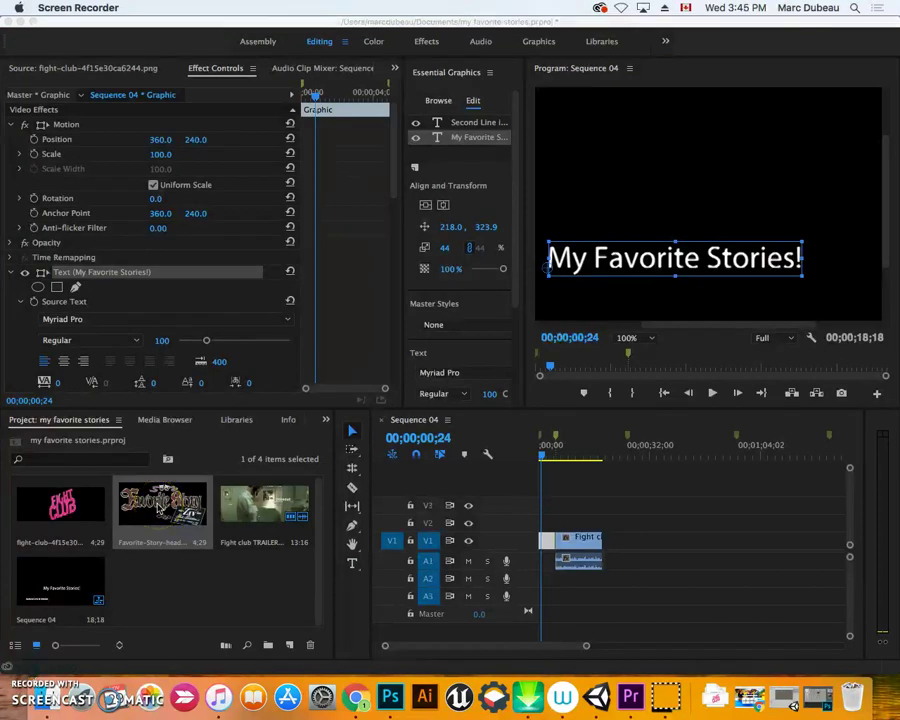
# Place the Favorite Story logo image on V2 above the title
pyautogui.click(414, 168)
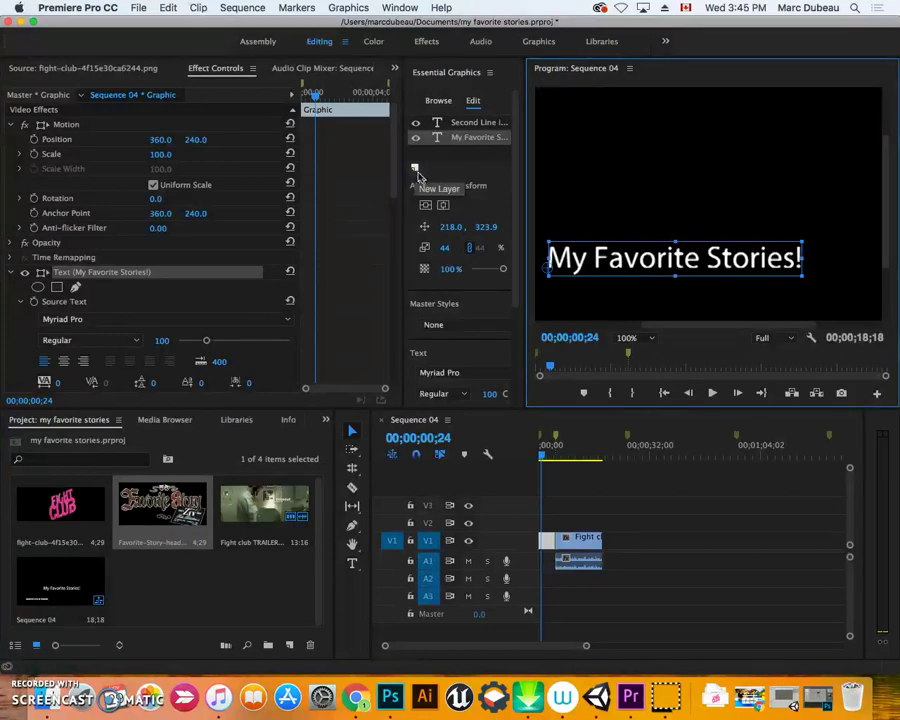
pyautogui.click(415, 169)
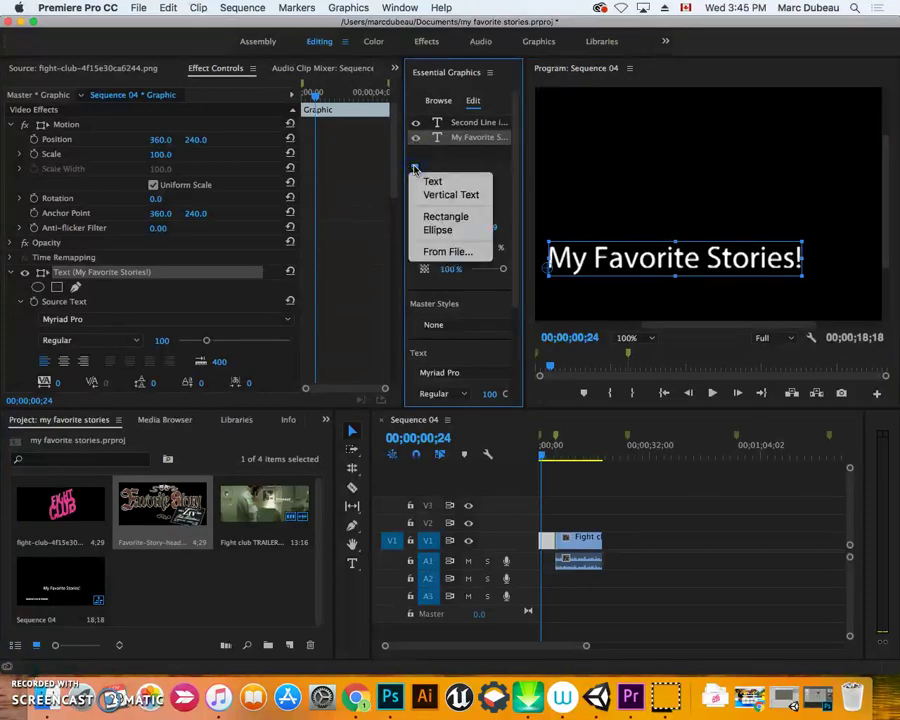
pyautogui.click(160, 548)
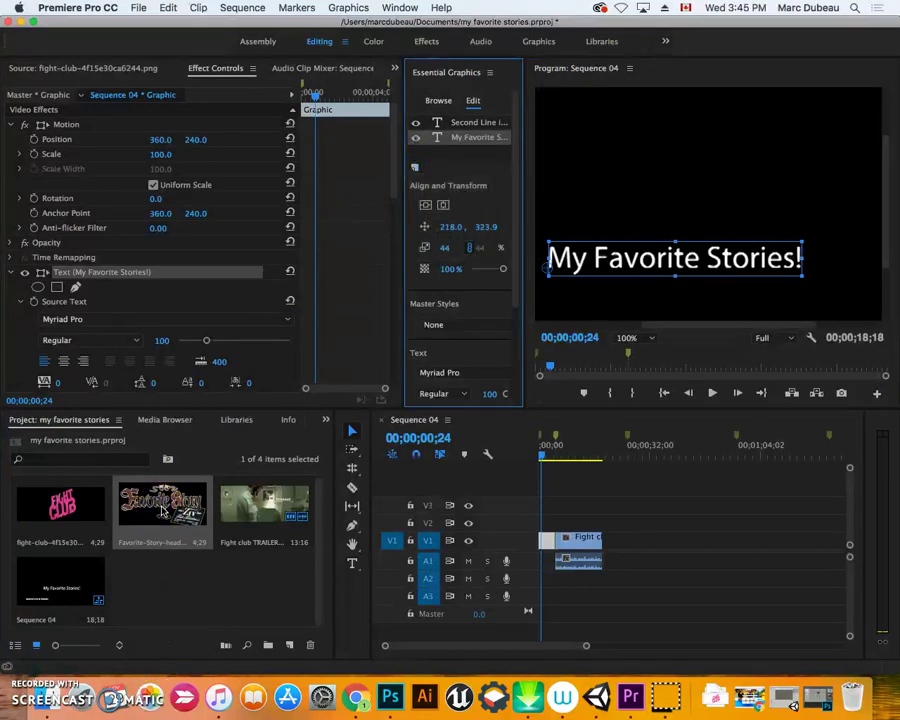
pyautogui.moveTo(163, 510); pyautogui.dragTo(518, 530)
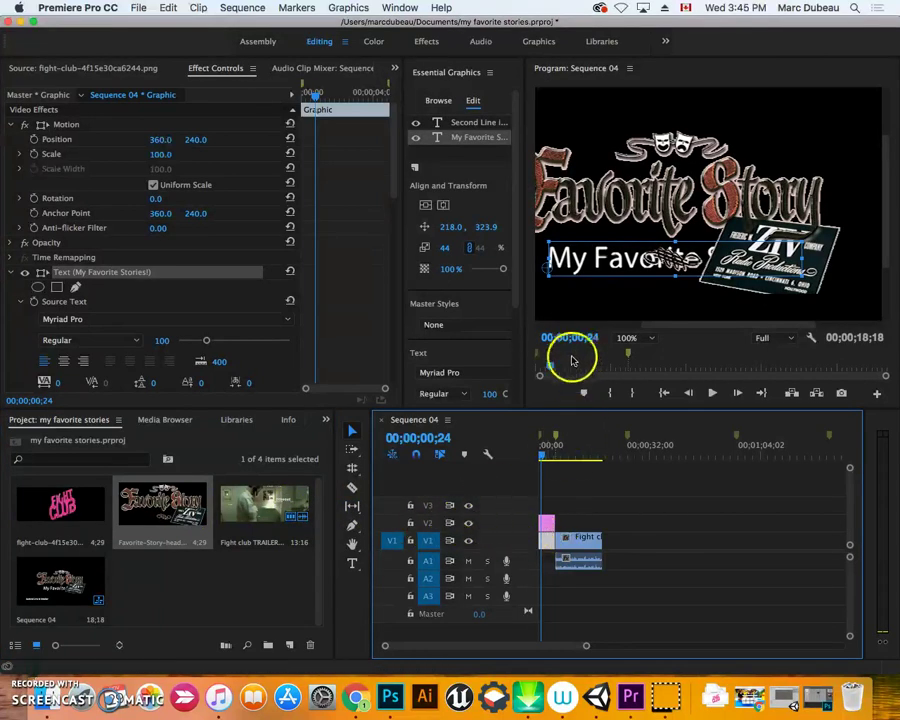
# Set the title graphic's scale to 94 in Effect Controls
pyautogui.click(226, 75)
pyautogui.click(161, 148)
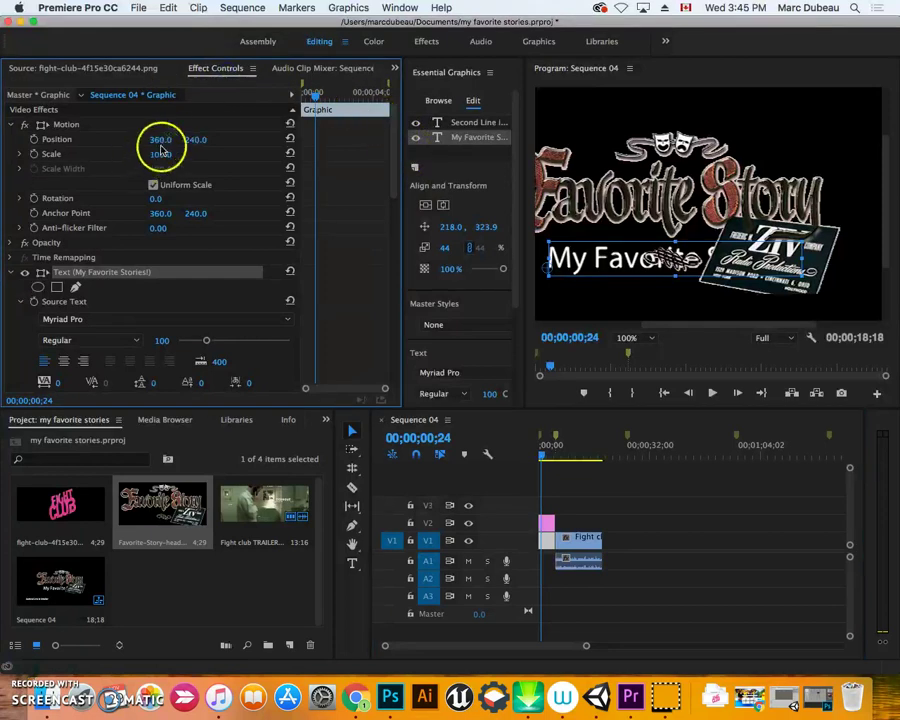
pyautogui.write('85')
pyautogui.press('Return')
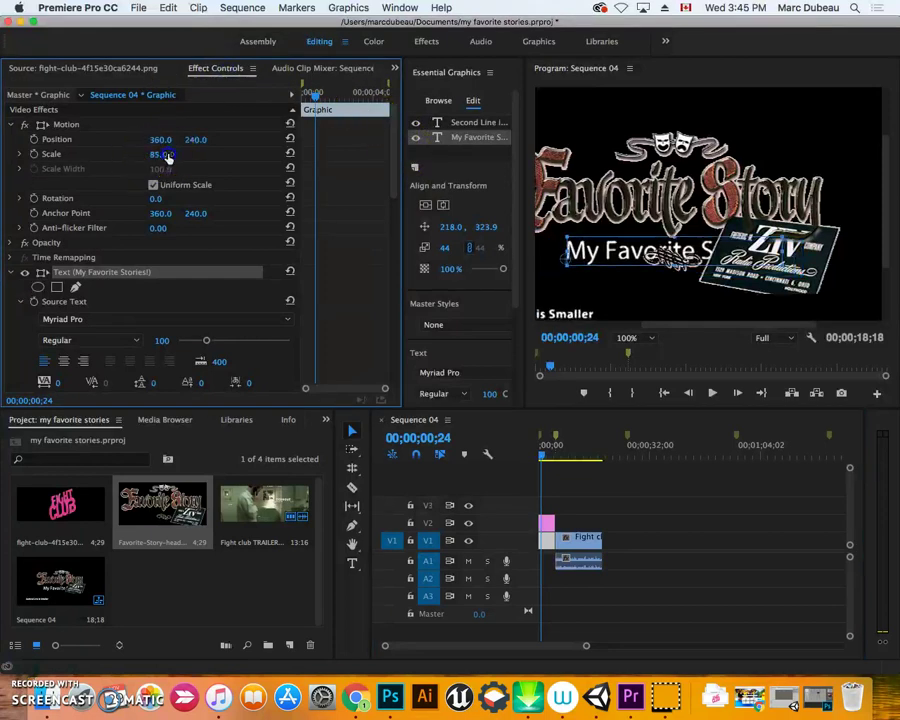
pyautogui.moveTo(165, 155); pyautogui.dragTo(175, 155)
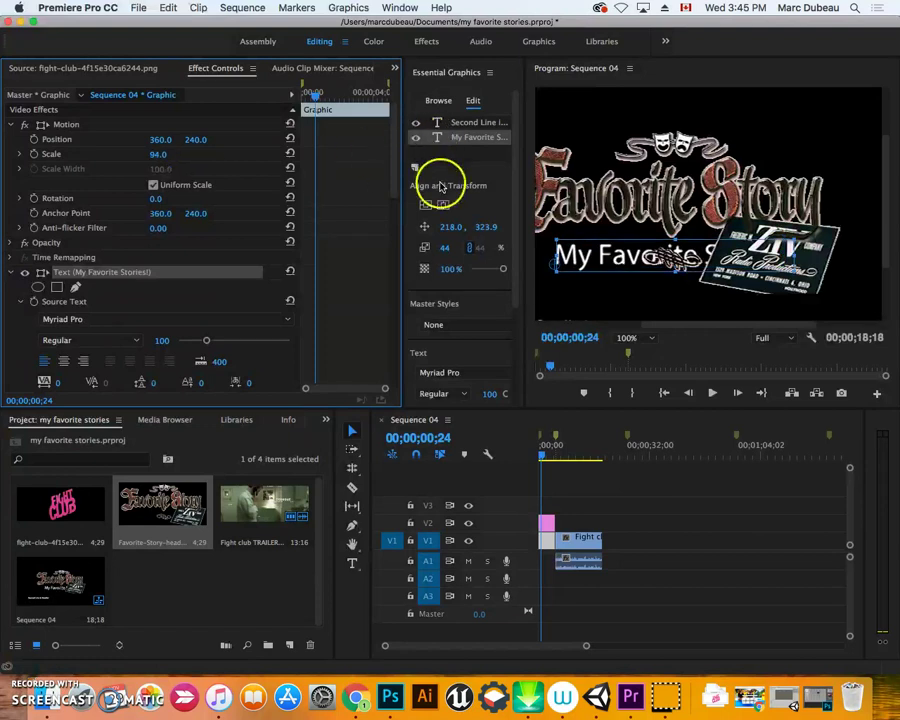
# Set the Favorite Story logo's scale to 49 and its position to 327, 203
pyautogui.click(547, 523)
pyautogui.click(549, 525)
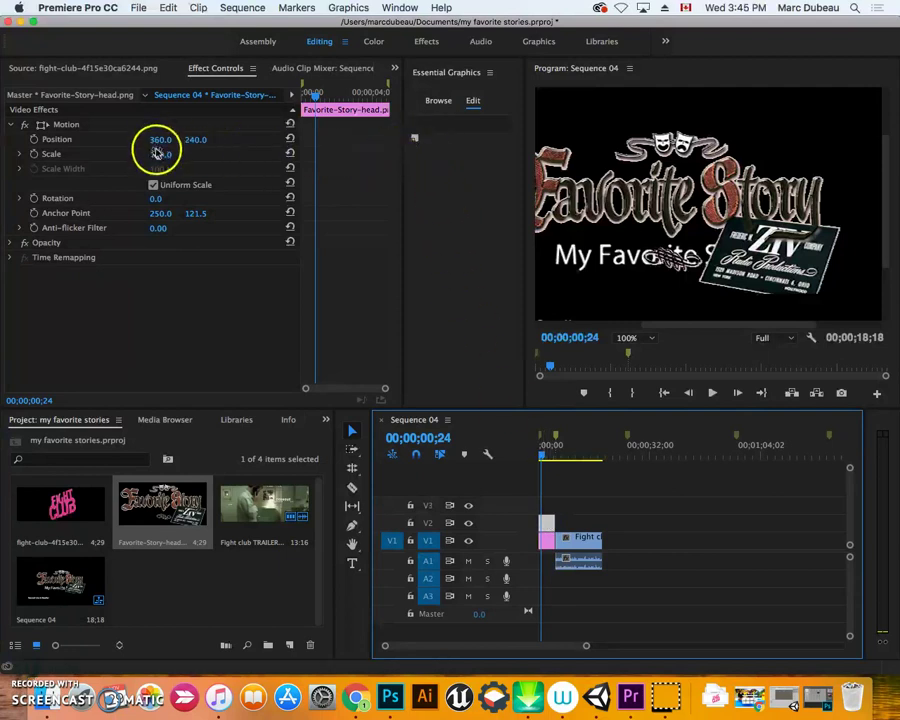
pyautogui.moveTo(157, 153)
pyautogui.mouseDown()
pyautogui.moveTo(201, 140)
pyautogui.moveTo(159, 145)
pyautogui.mouseUp()
pyautogui.click(191, 141)
pyautogui.click(155, 147)
pyautogui.click(160, 142)
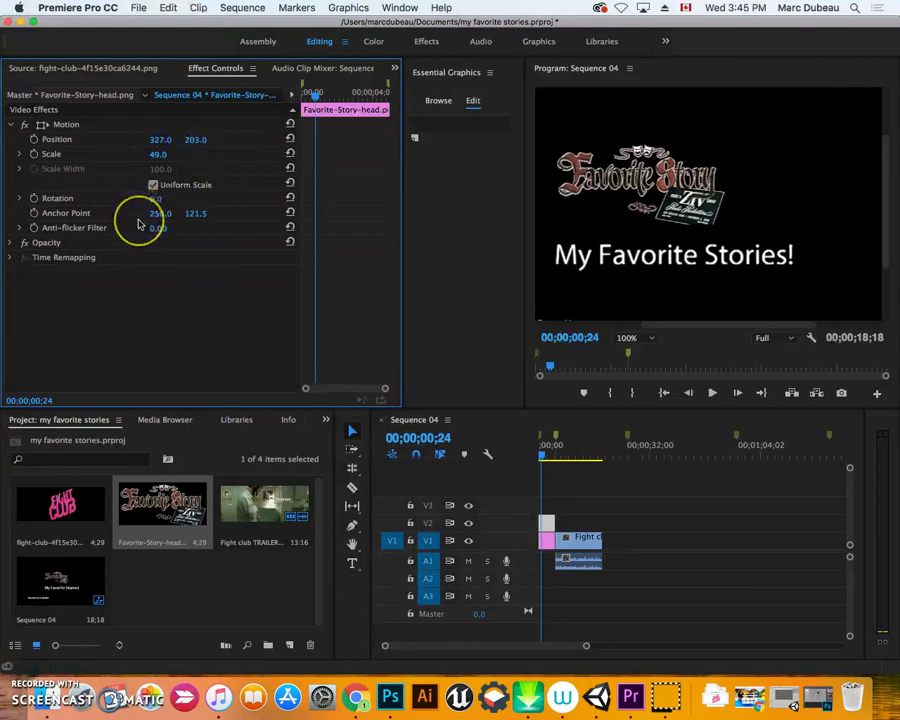
pyautogui.click(157, 155)
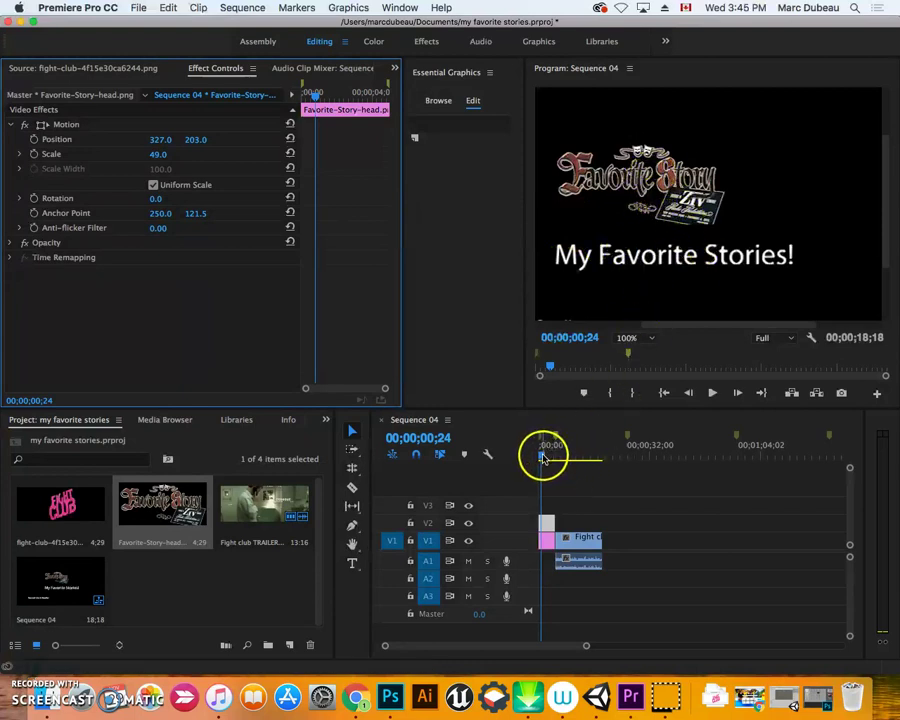
pyautogui.press('space')
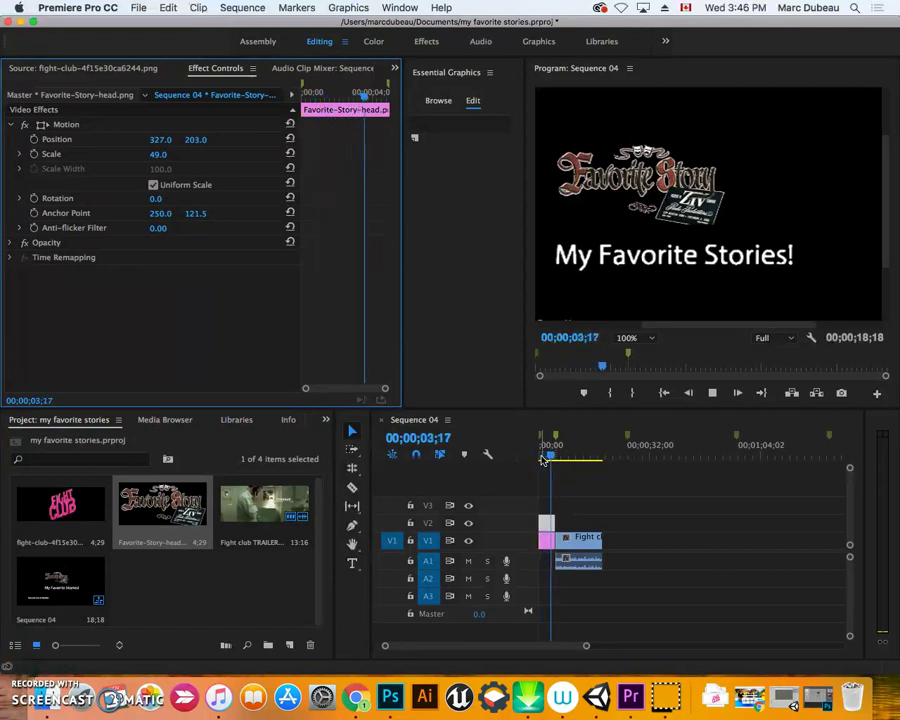
pyautogui.press('space')
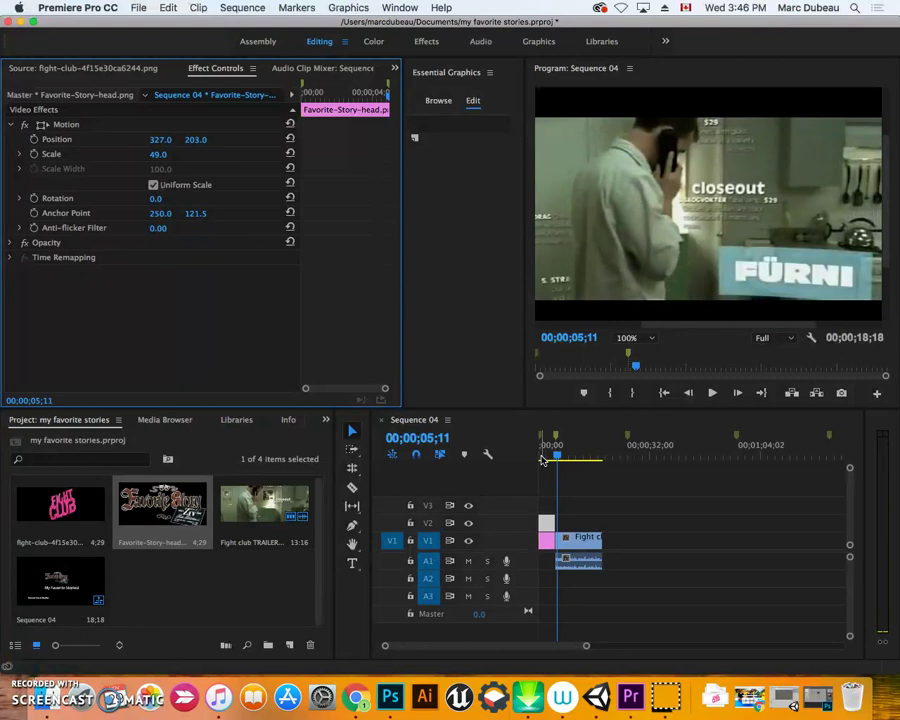
pyautogui.click(564, 570)
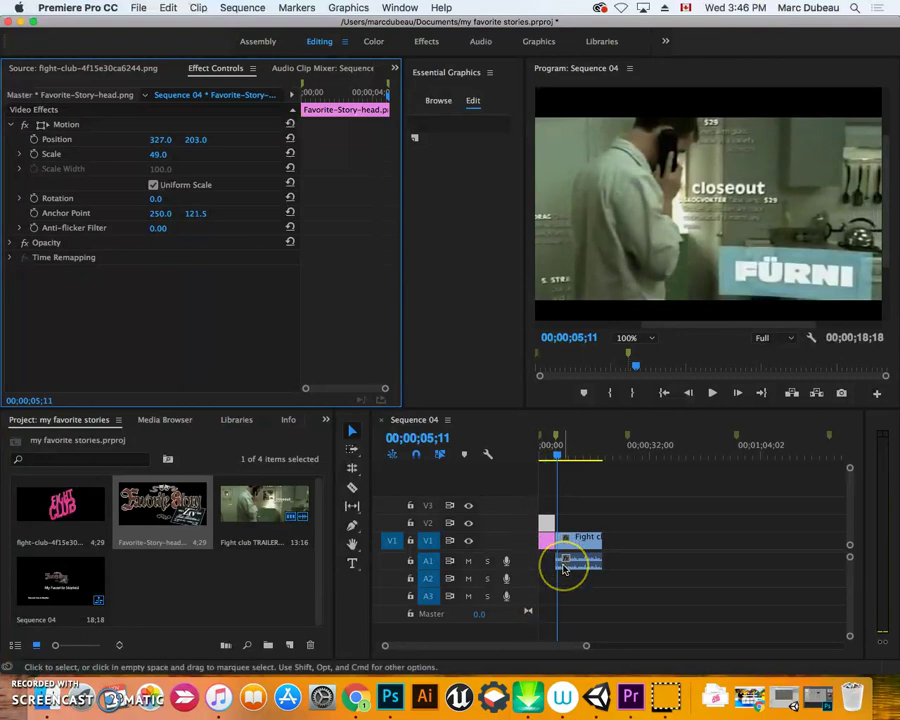
pyautogui.click(563, 565)
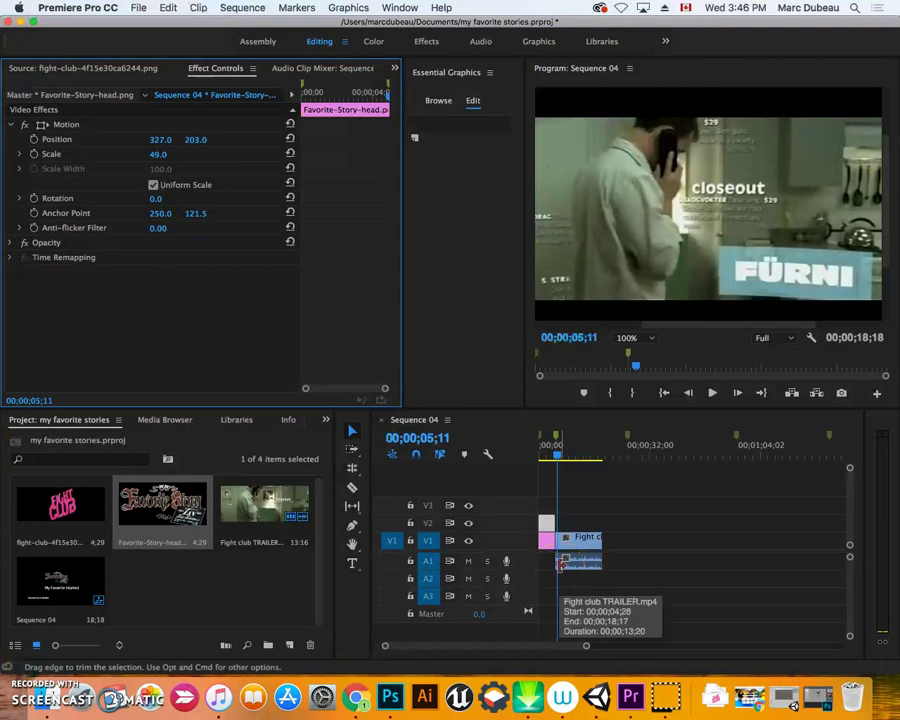
pyautogui.moveTo(558, 458)
pyautogui.mouseDown()
pyautogui.moveTo(538, 457)
pyautogui.moveTo(598, 458)
pyautogui.mouseUp()
pyautogui.click(626, 434)
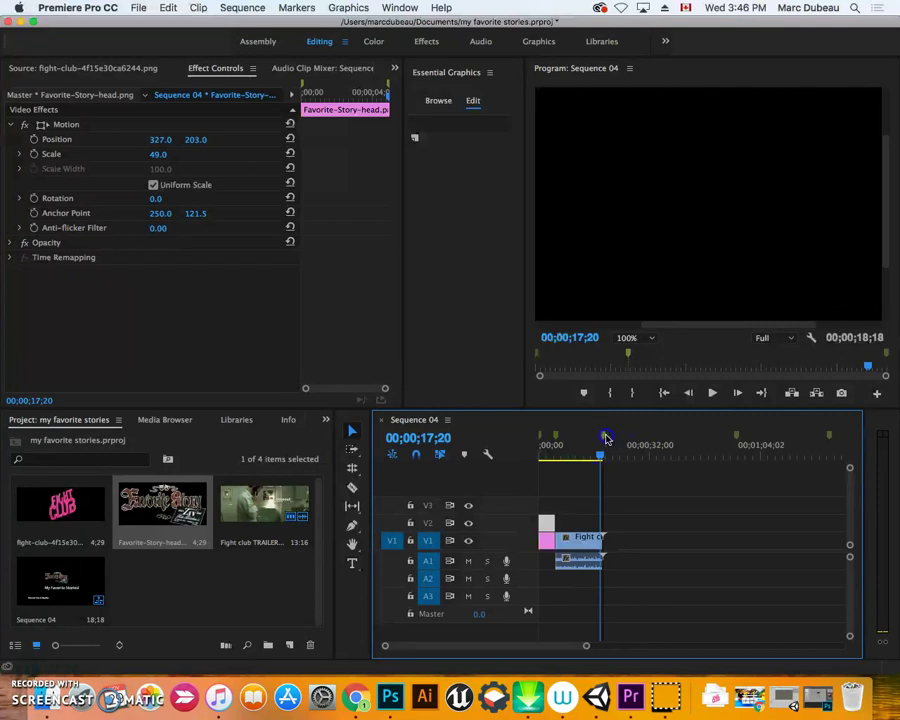
pyautogui.click(604, 440)
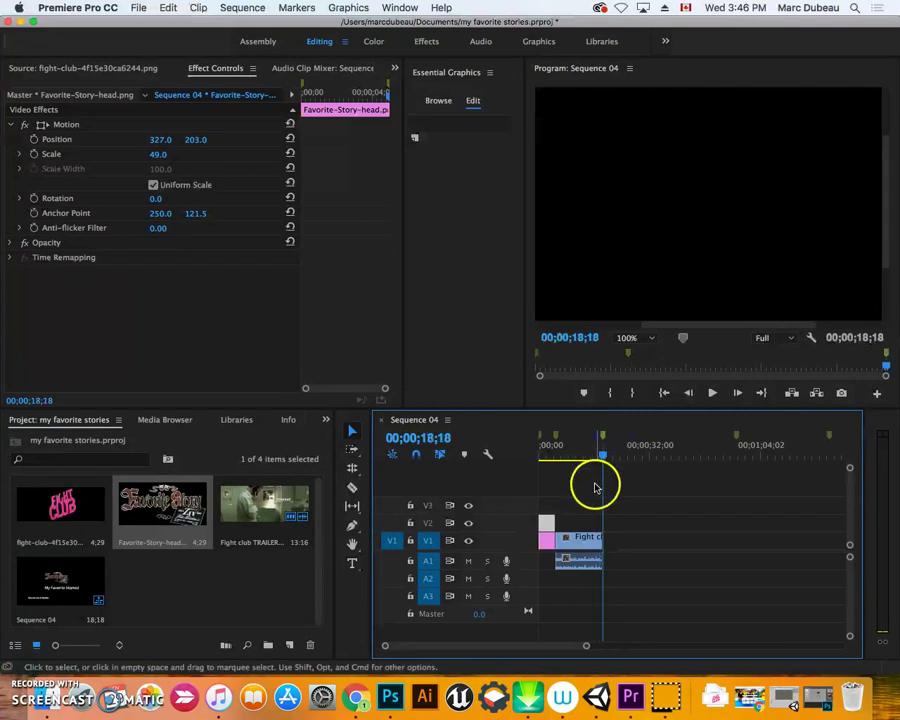
pyautogui.moveTo(605, 458); pyautogui.dragTo(557, 458)
pyautogui.click(554, 530)
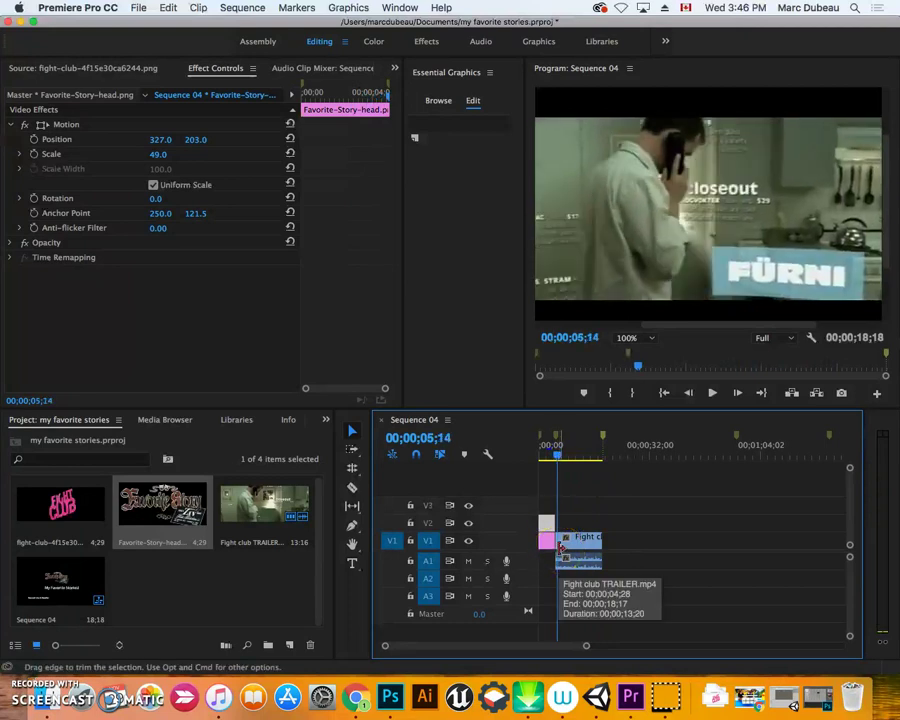
pyautogui.click(574, 546)
# Create a 'Fight Club' text box over the trailer and select its text layer
pyautogui.click(369, 553)
pyautogui.click(352, 563)
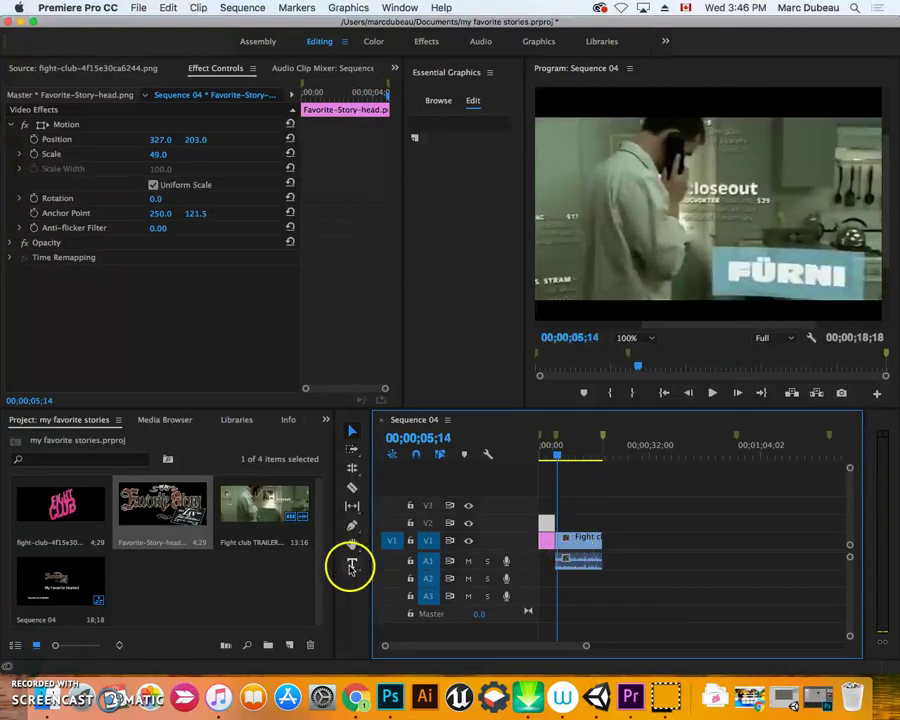
pyautogui.click(567, 198)
pyautogui.write('Fight C')
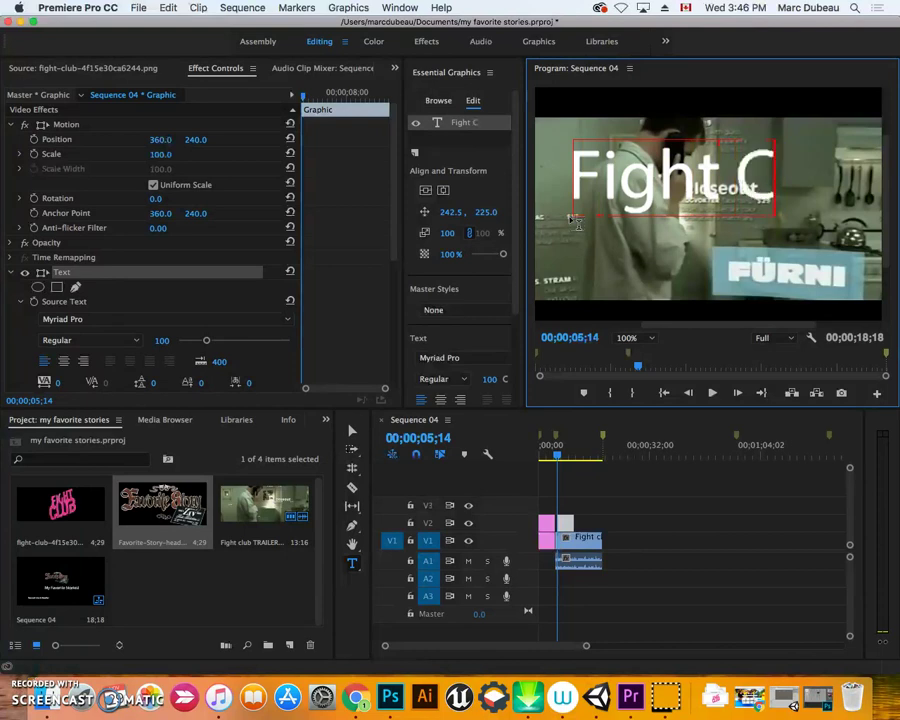
pyautogui.write('lub')
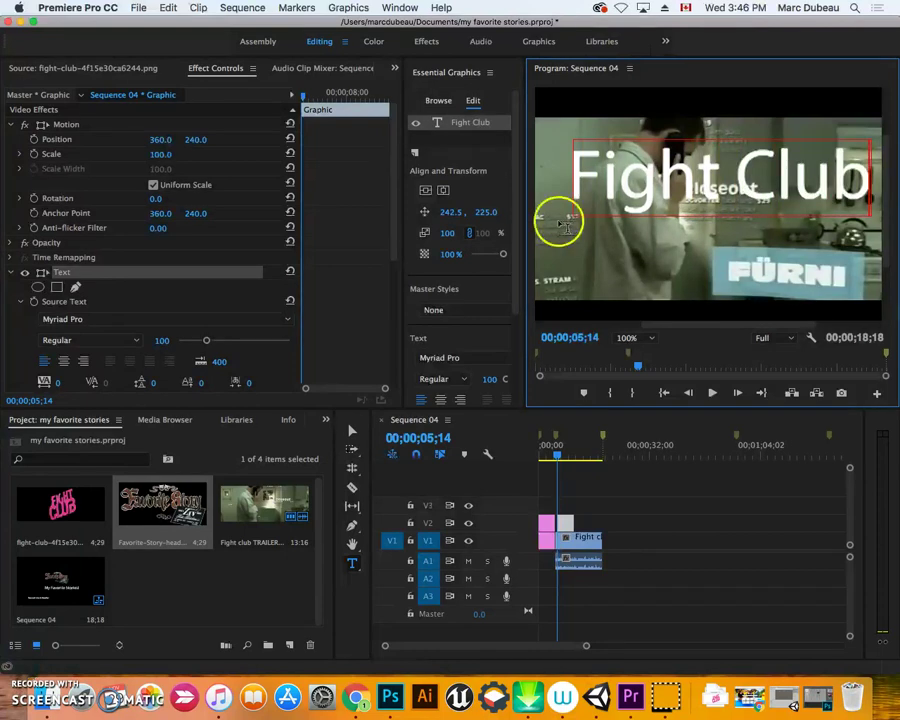
pyautogui.click(465, 127)
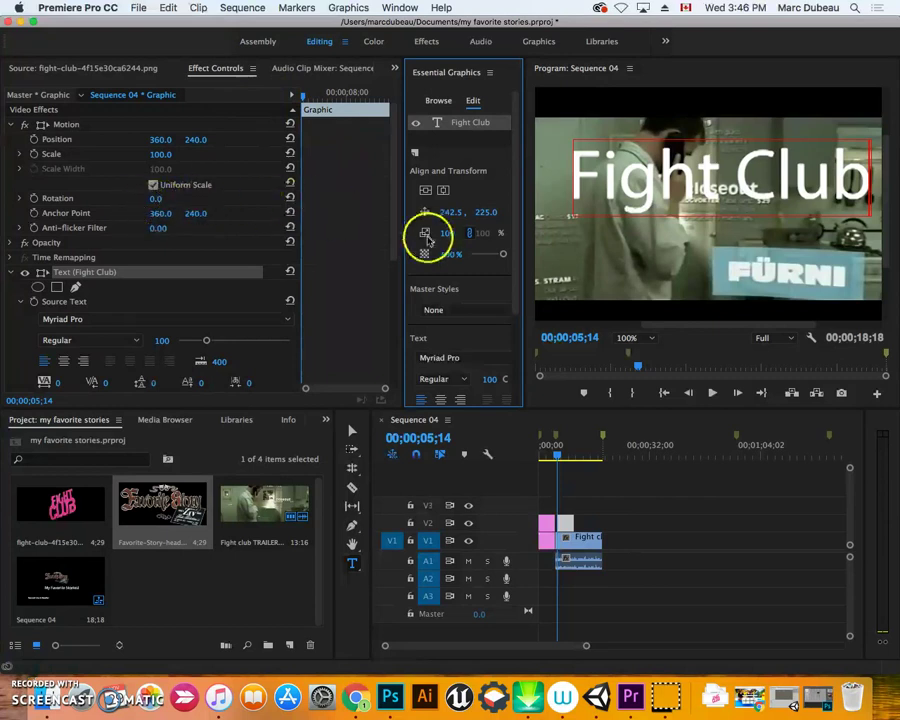
# Enable a dark red stroke of width 3 on the Fight Club text
pyautogui.scroll(-3, 150, 245)
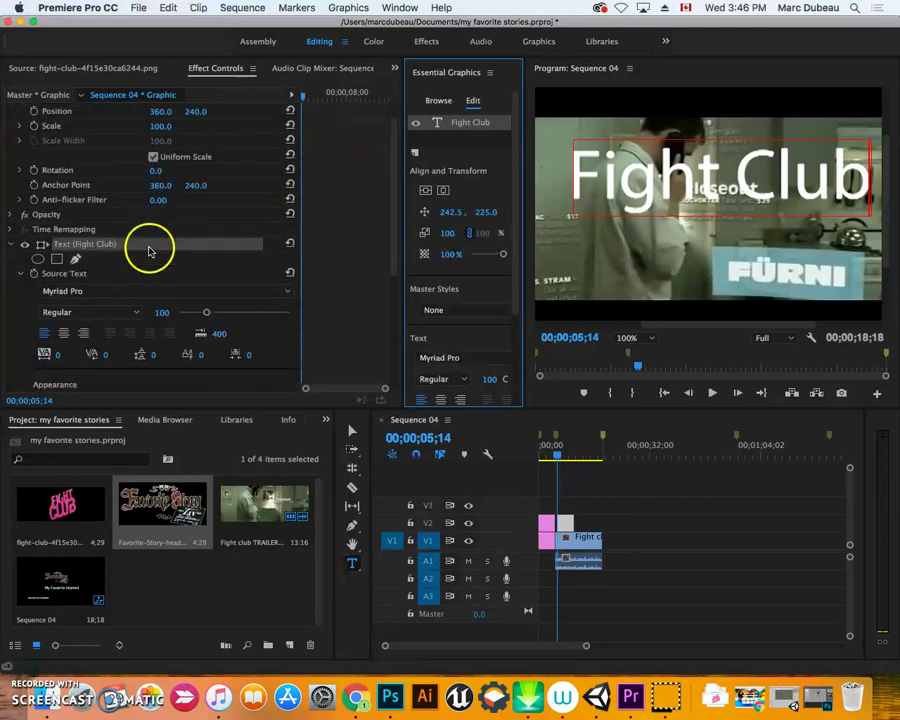
pyautogui.scroll(-3, 147, 258)
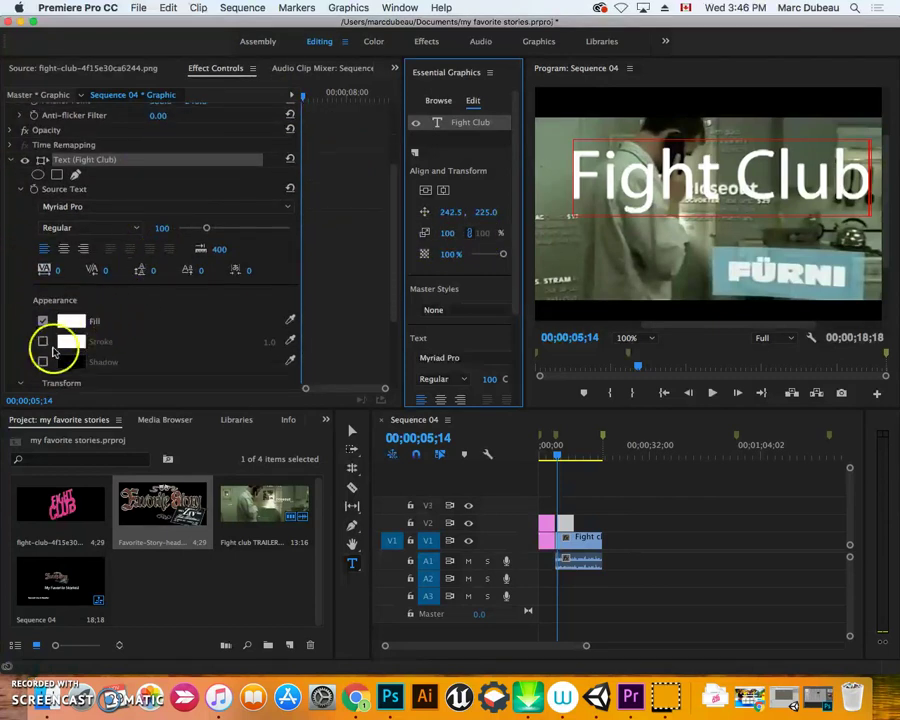
pyautogui.click(44, 345)
pyautogui.click(71, 341)
pyautogui.click(451, 277)
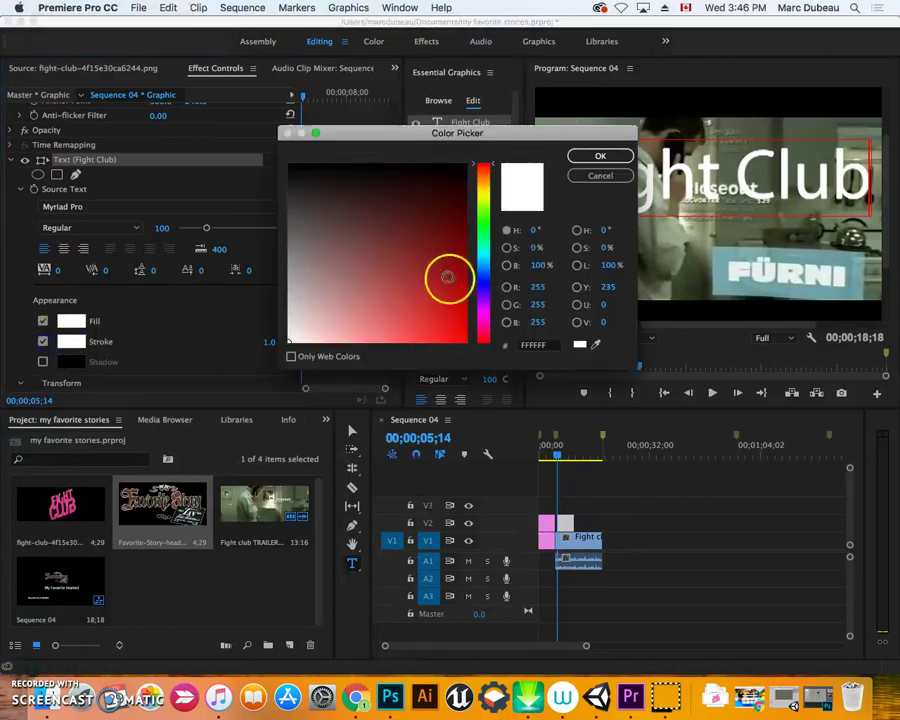
pyautogui.click(597, 157)
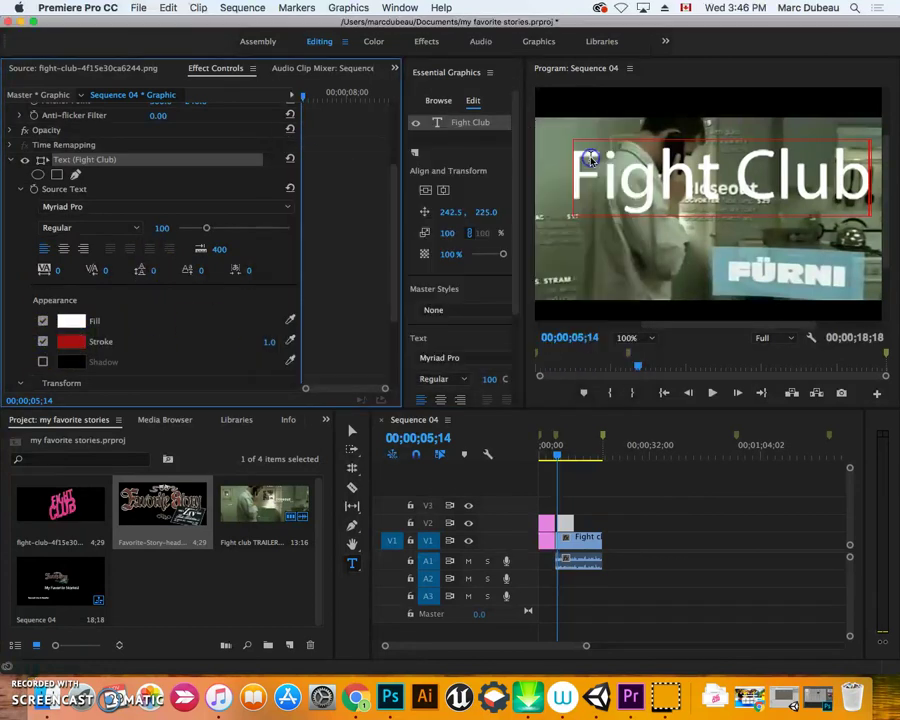
pyautogui.click(268, 342)
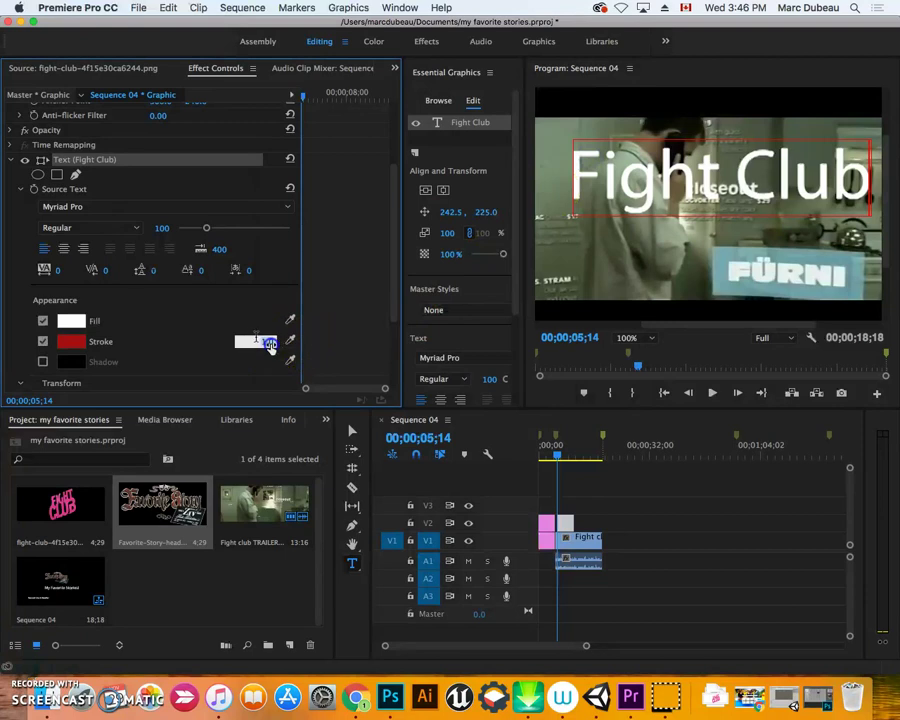
pyautogui.write('3')
pyautogui.click(181, 341)
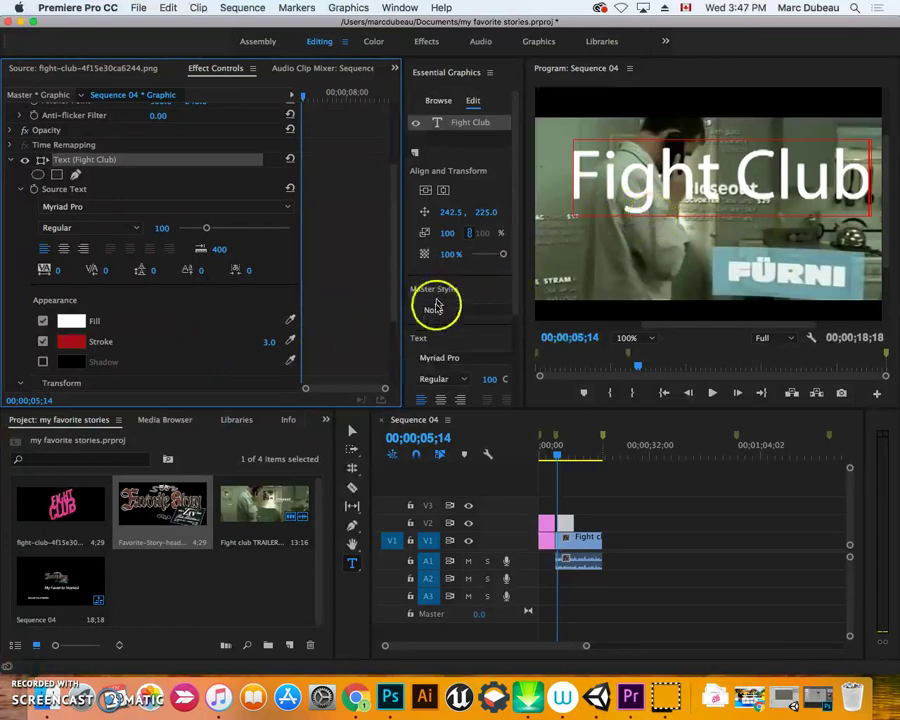
pyautogui.scroll(-1, 145, 335)
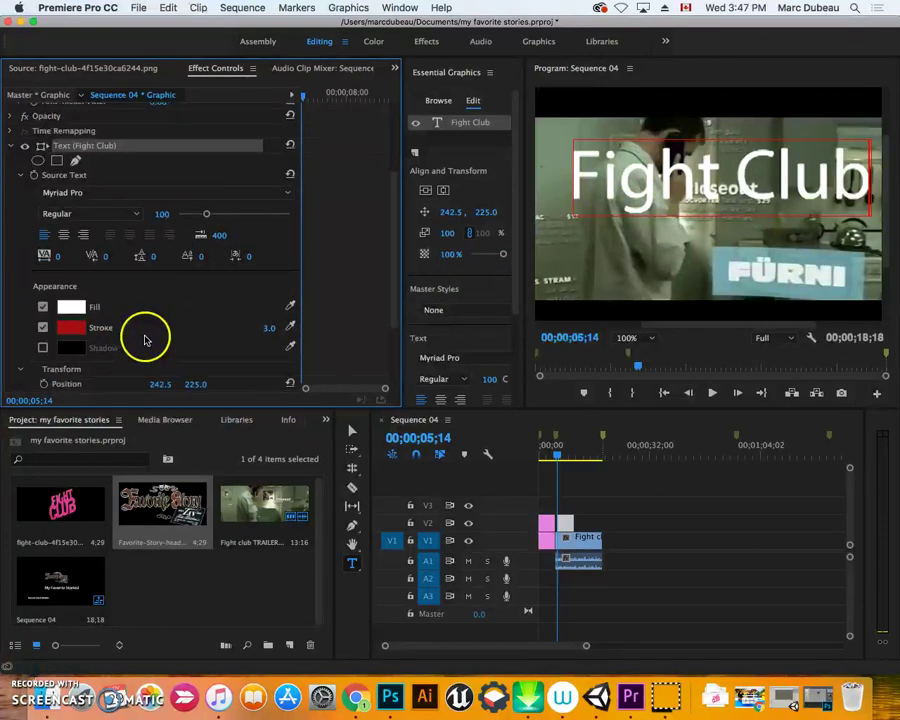
pyautogui.scroll(2, 145, 328)
pyautogui.scroll(3, 110, 185)
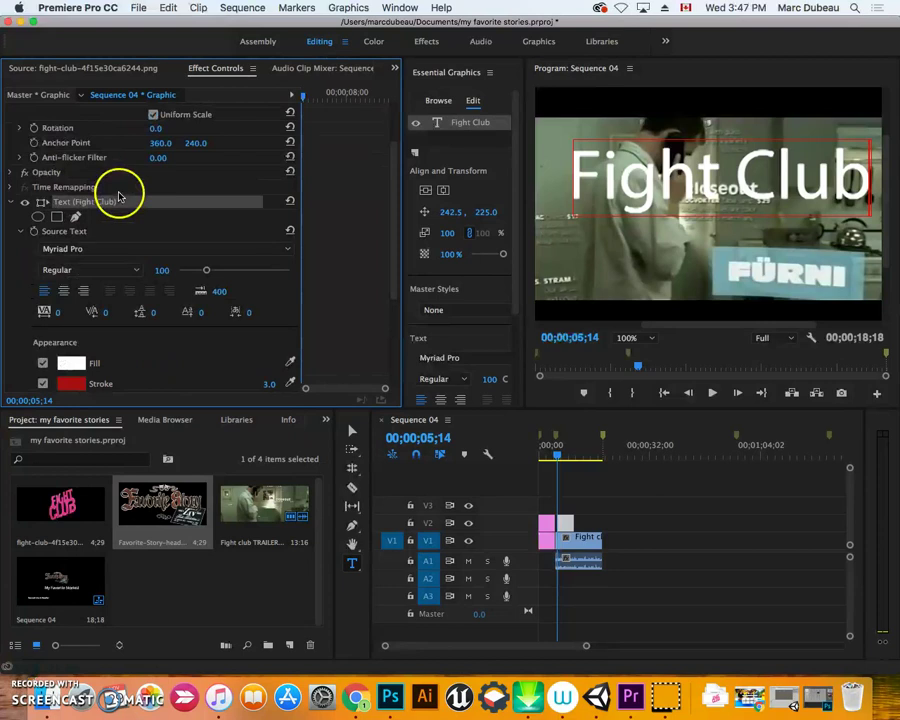
pyautogui.scroll(2, 104, 214)
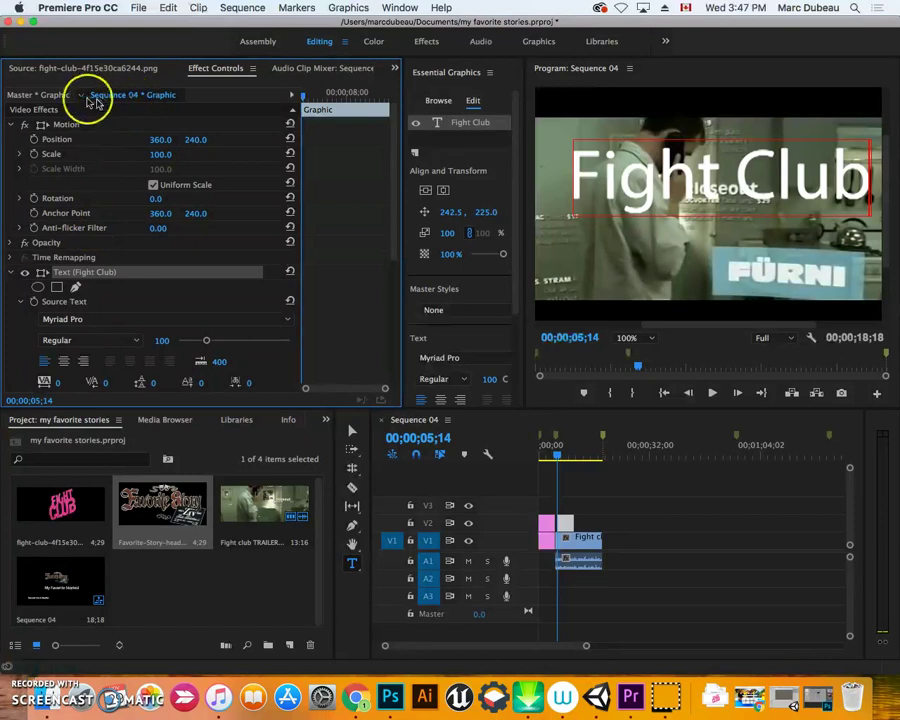
pyautogui.click(56, 95)
# Reapply the dark red, width-3 stroke to the Fight Club layer in Essential Graphics
pyautogui.click(112, 98)
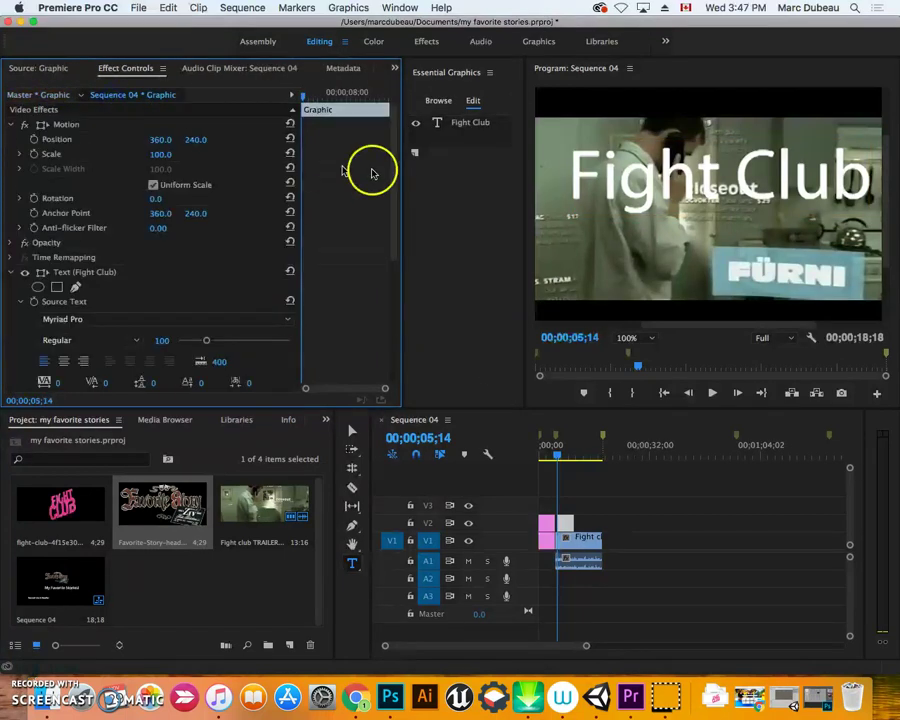
pyautogui.click(445, 133)
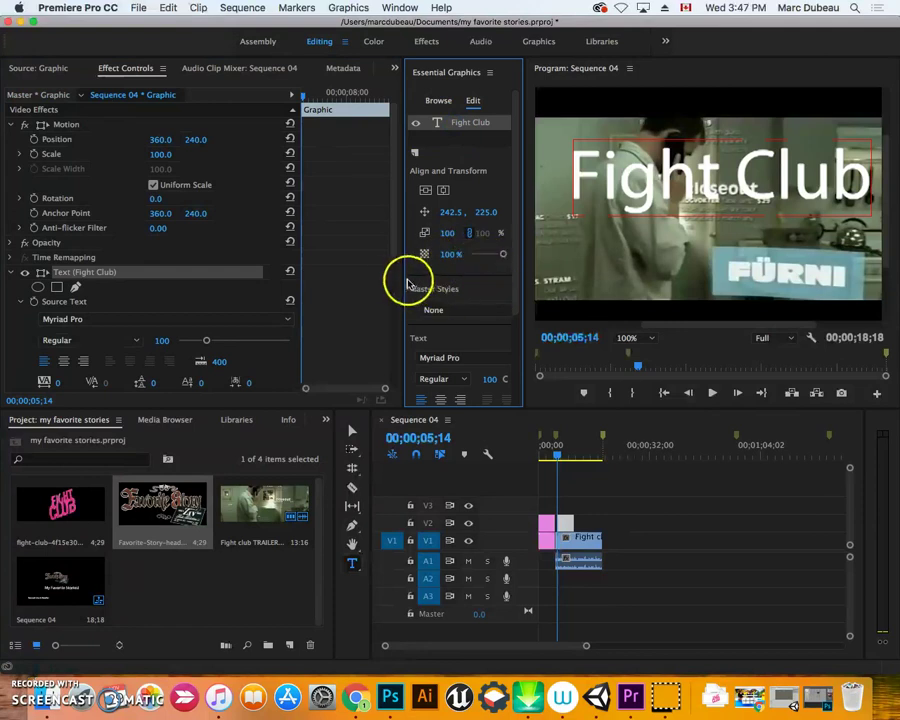
pyautogui.moveTo(404, 280); pyautogui.dragTo(317, 280)
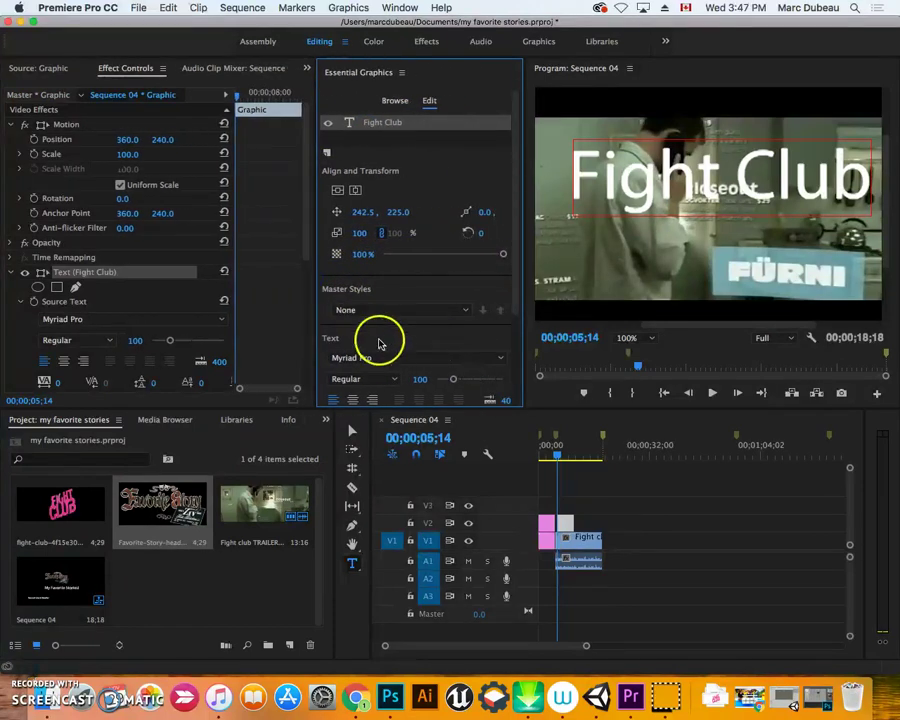
pyautogui.scroll(-3, 381, 356)
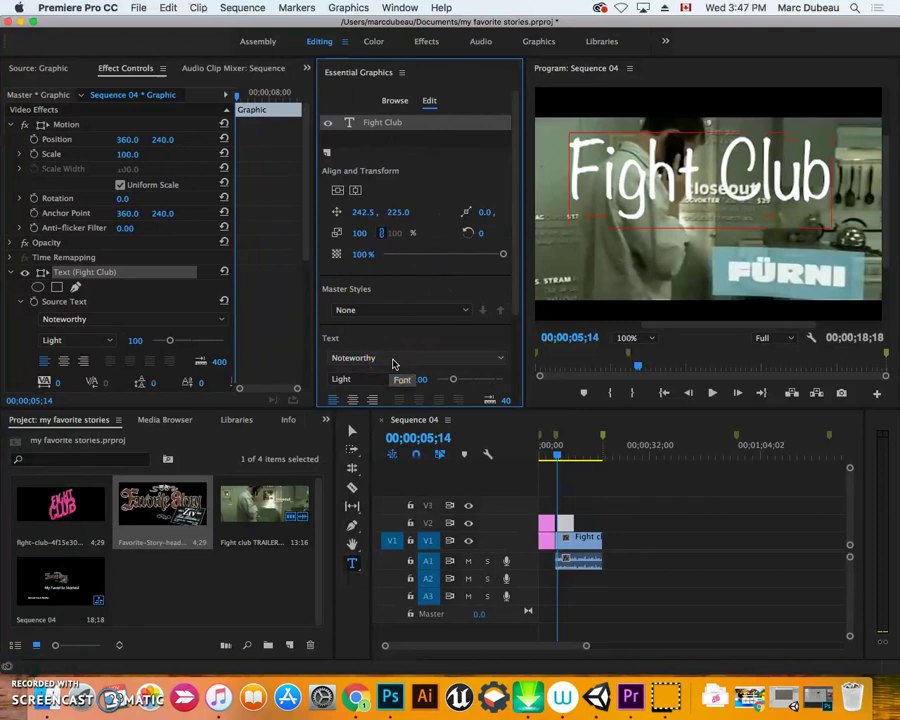
pyautogui.scroll(-3, 448, 343)
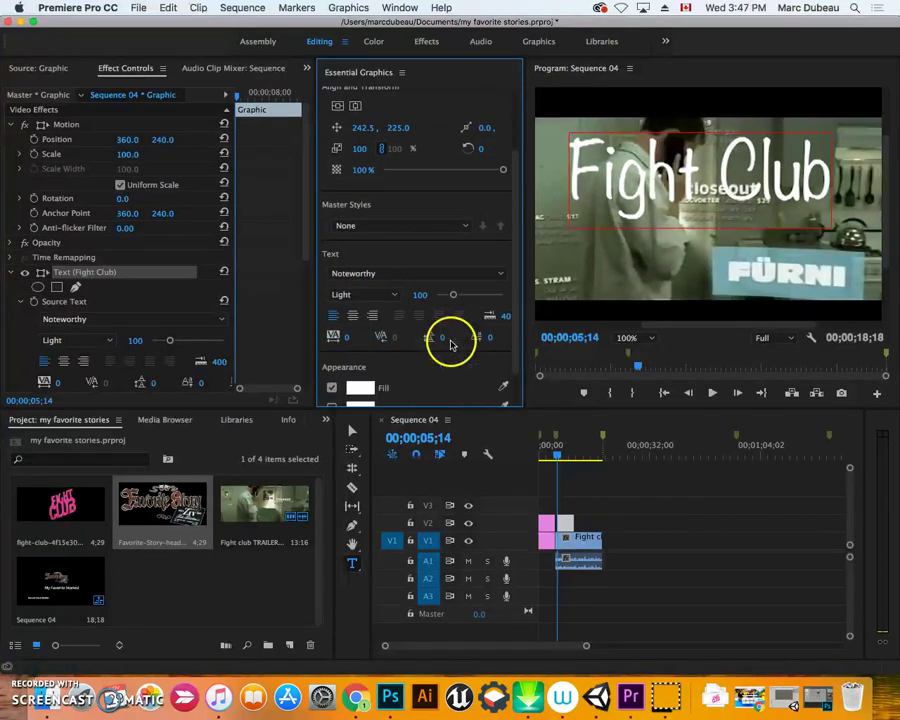
pyautogui.click(333, 364)
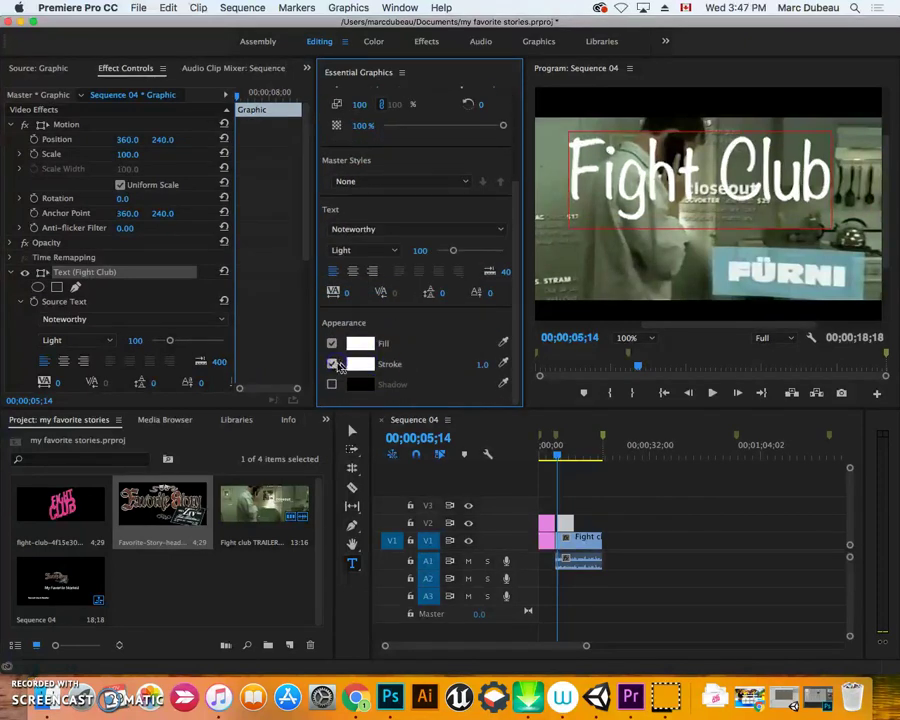
pyautogui.click(358, 363)
pyautogui.click(450, 281)
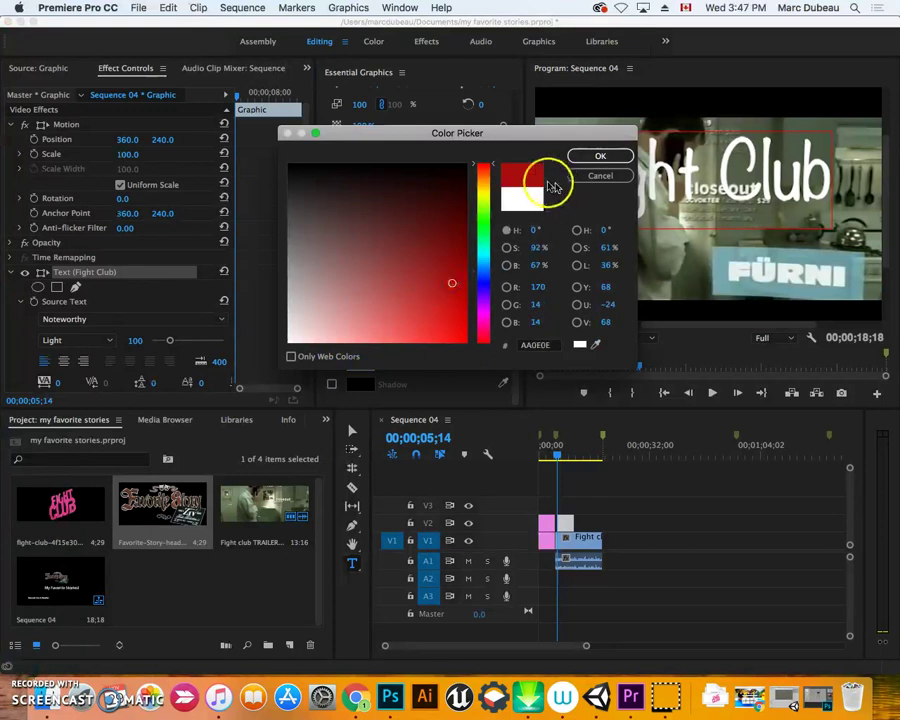
pyautogui.click(600, 156)
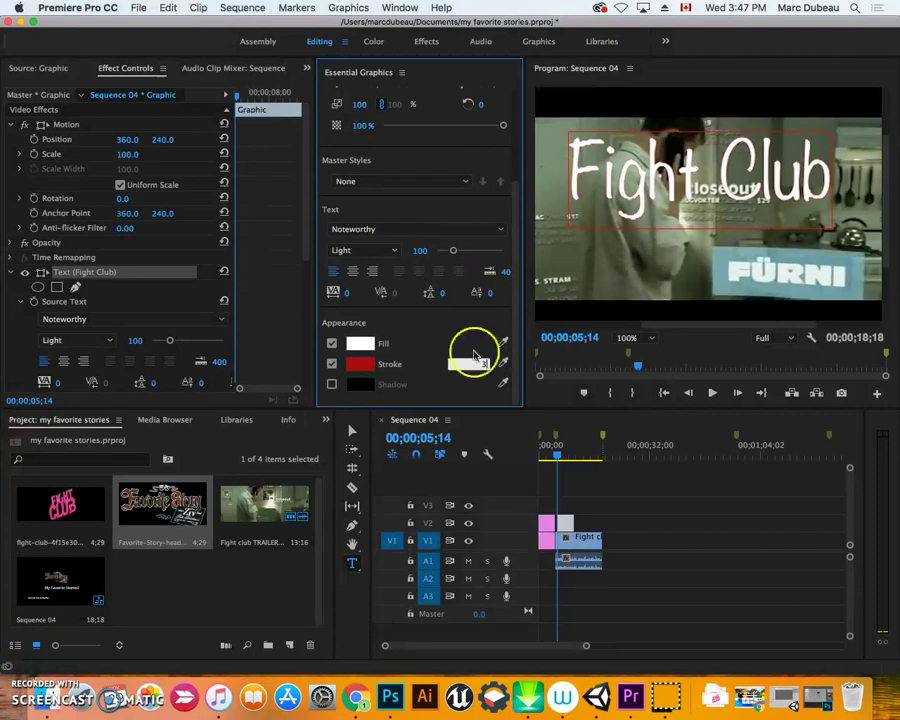
pyautogui.write('3')
pyautogui.press('Return')
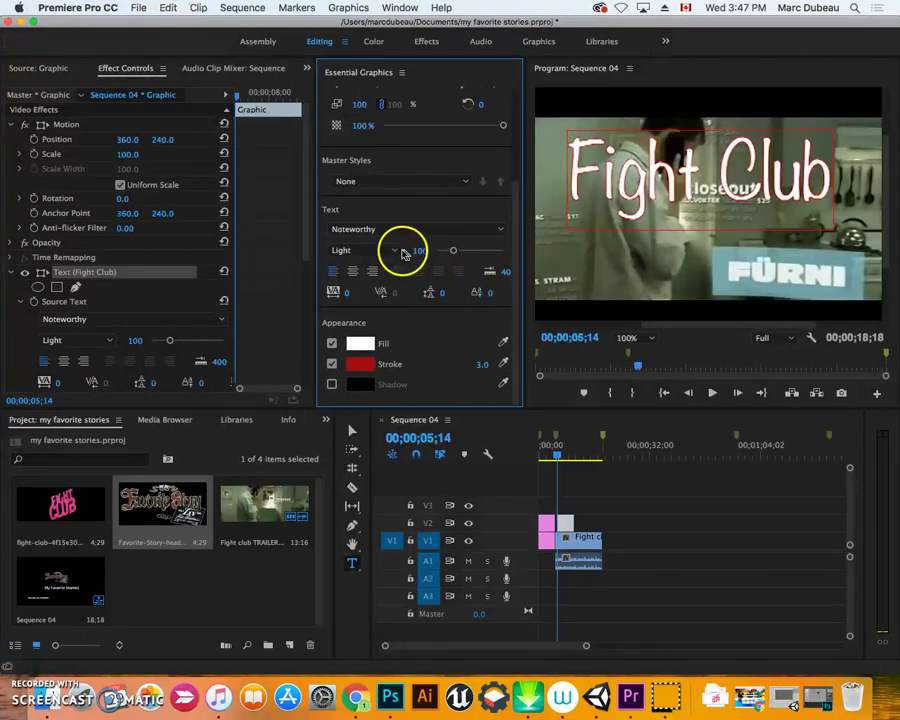
# Lower the Fight Club title's scale from 100 to 62
pyautogui.scroll(4, 394, 220)
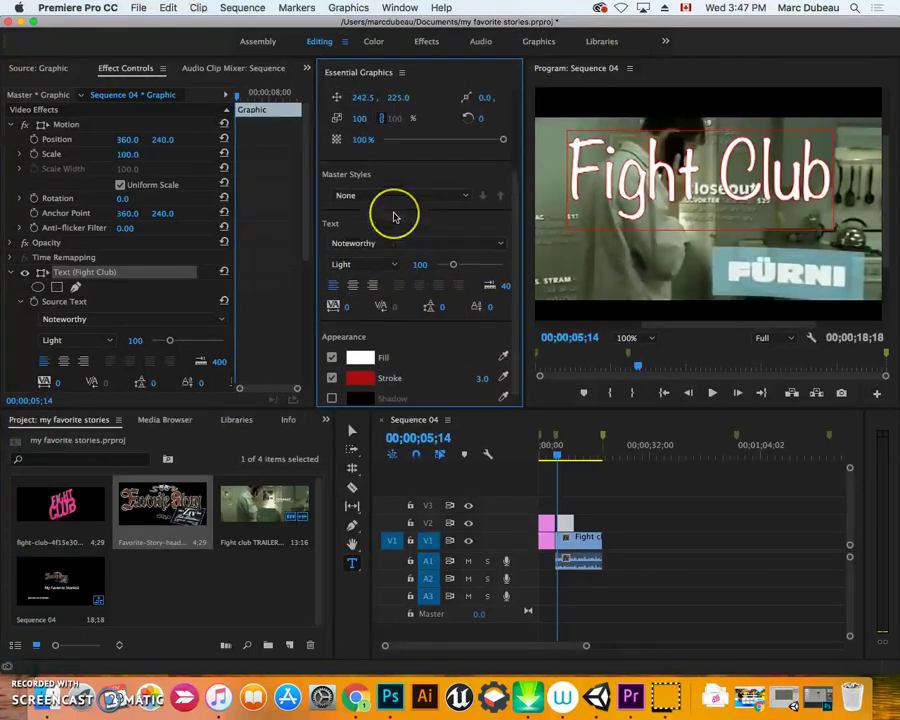
pyautogui.click(362, 193)
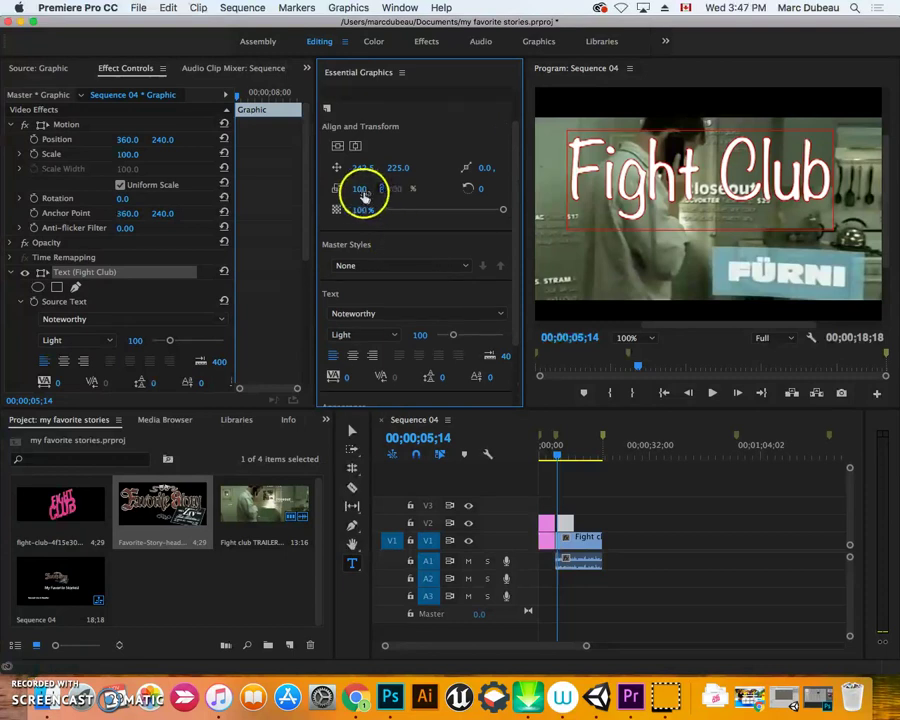
pyautogui.press('Down')
pyautogui.press('Down')
pyautogui.press('Down')
pyautogui.press('Down')
pyautogui.press('Down')
pyautogui.press('Down')
pyautogui.press('Down')
pyautogui.press('Down')
pyautogui.press('Down')
pyautogui.press('Down')
pyautogui.press('Down')
pyautogui.press('Down')
pyautogui.press('Down')
pyautogui.press('Down')
pyautogui.press('Down')
pyautogui.press('Down')
pyautogui.press('Down')
pyautogui.press('Down')
pyautogui.press('Down')
pyautogui.press('Down')
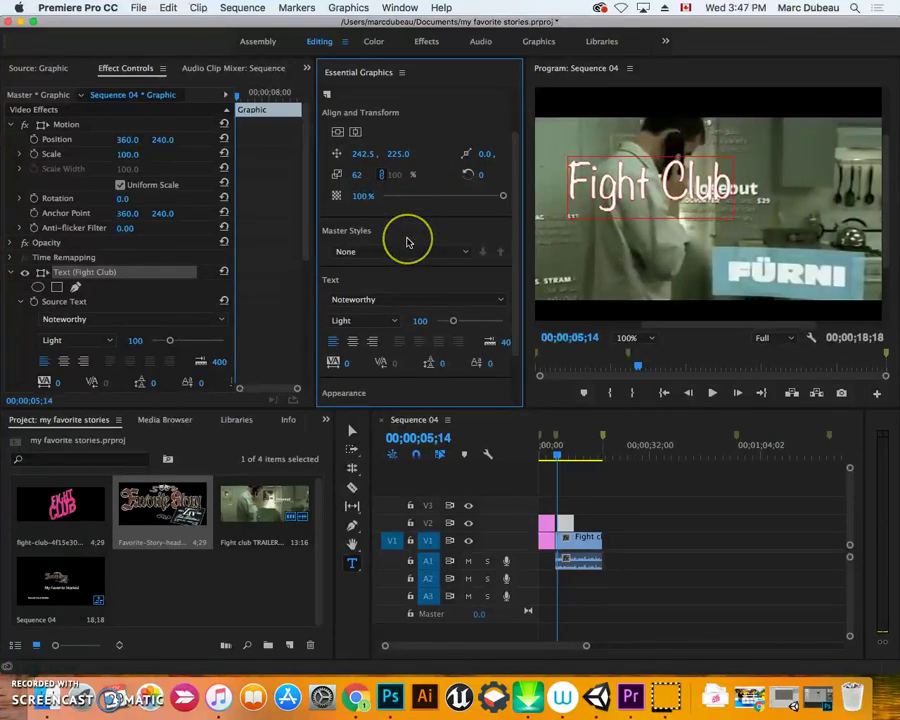
pyautogui.scroll(3, 408, 237)
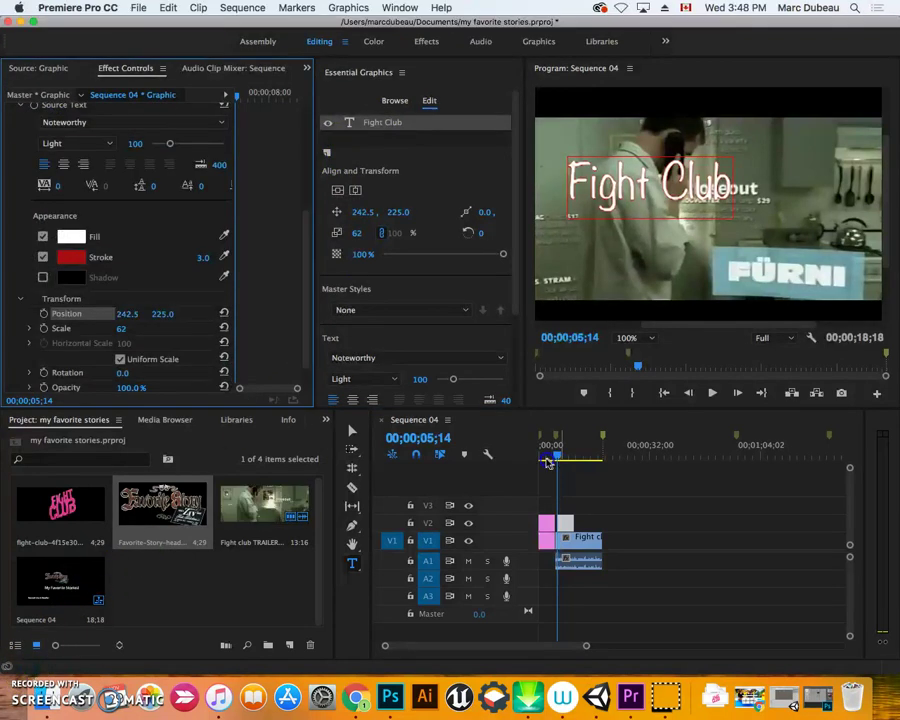
# Place the playhead at 00;00;05;20 and select the Fight Club graphic clip
pyautogui.moveTo(556, 460)
pyautogui.mouseDown()
pyautogui.moveTo(528, 460)
pyautogui.moveTo(558, 457)
pyautogui.mouseUp()
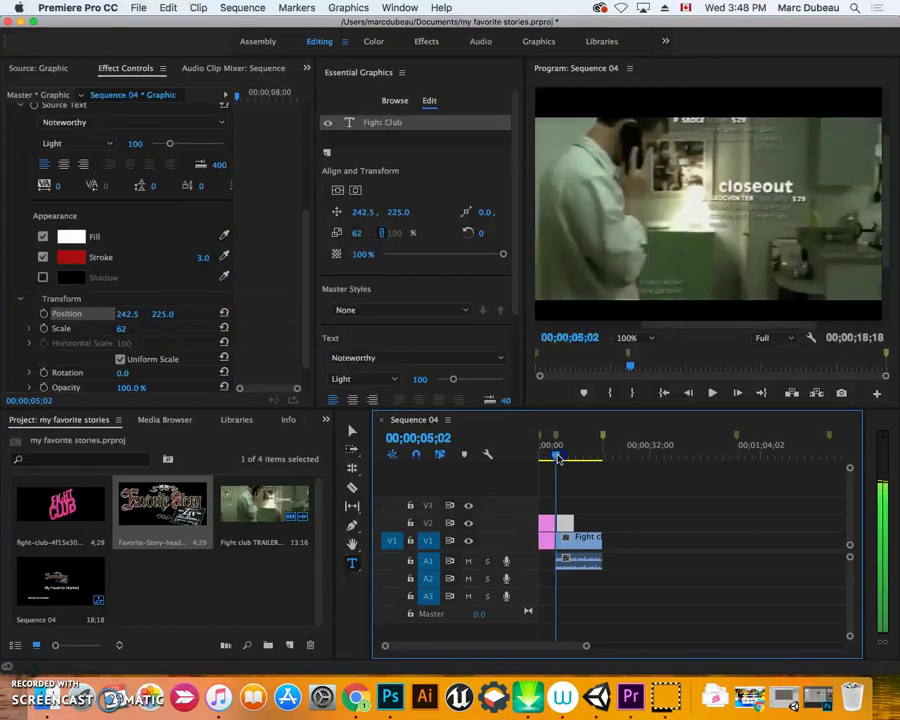
pyautogui.moveTo(558, 457); pyautogui.dragTo(559, 457)
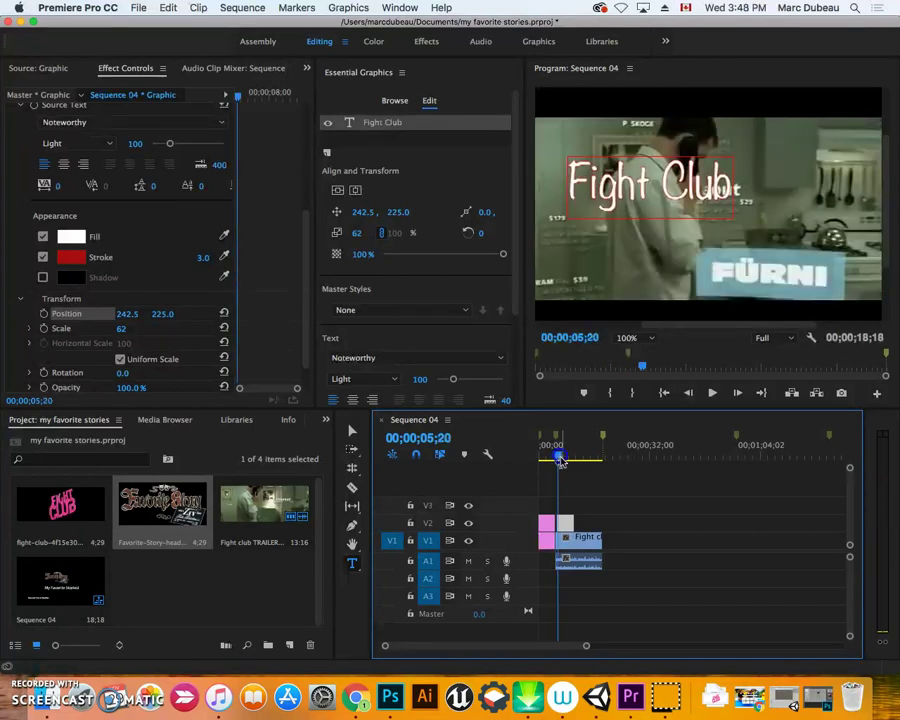
pyautogui.click(567, 532)
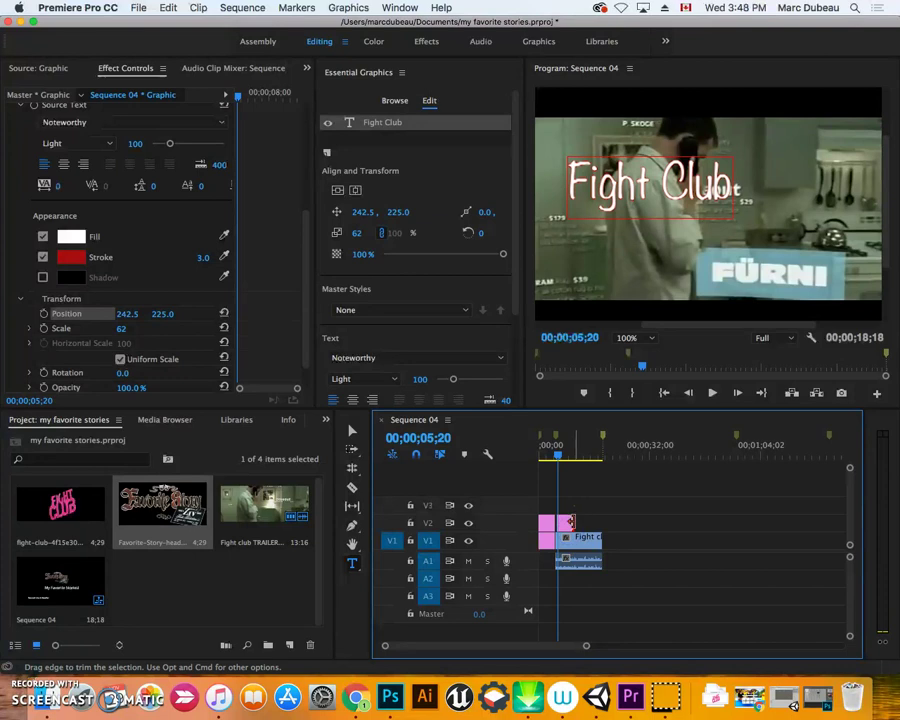
pyautogui.click(576, 519)
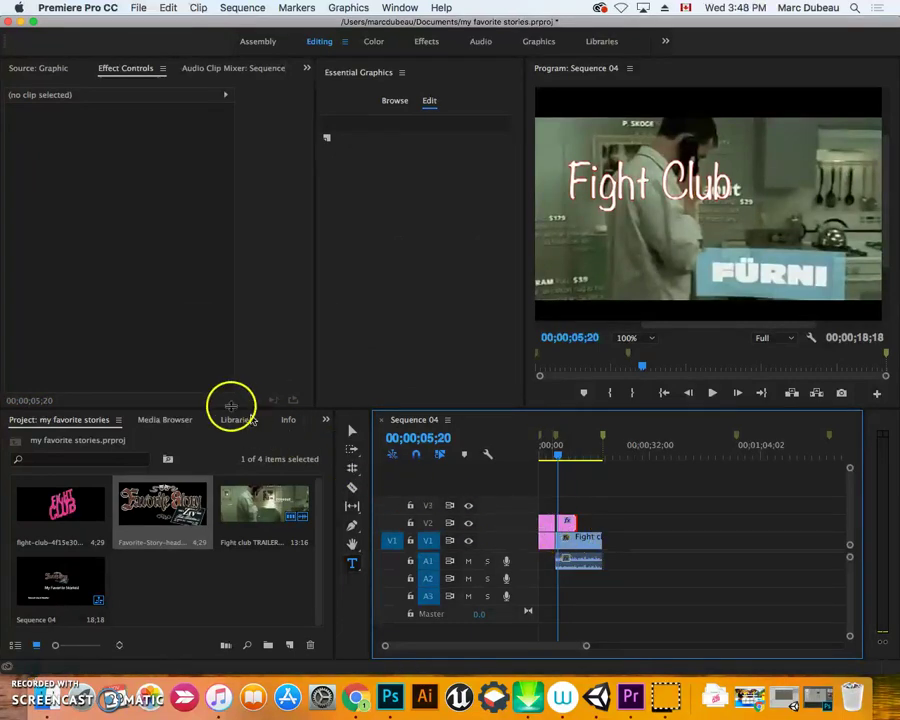
pyautogui.click(565, 525)
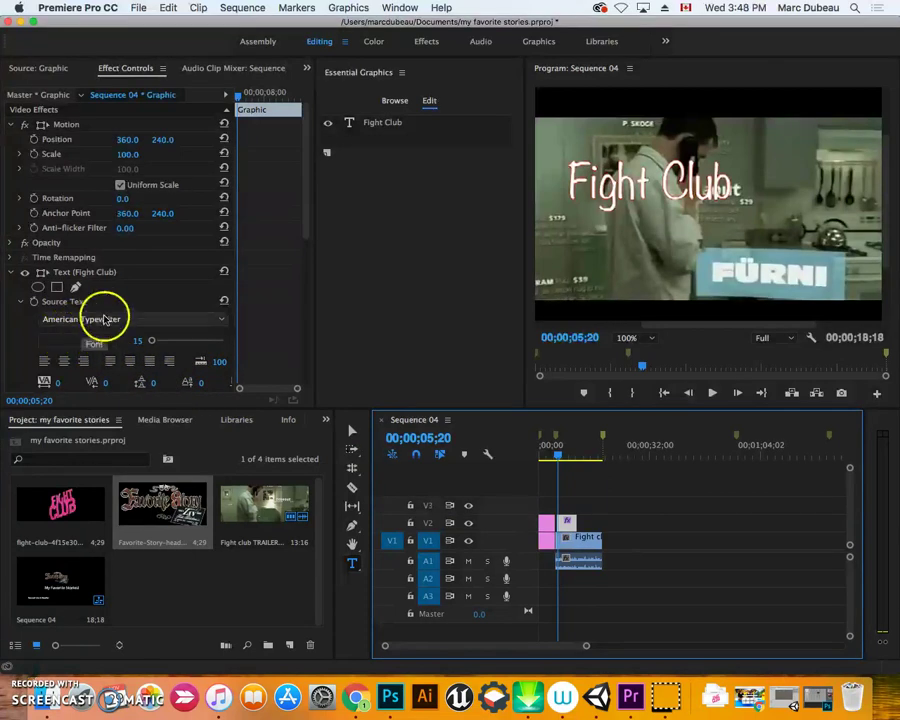
pyautogui.scroll(-10, 56, 305)
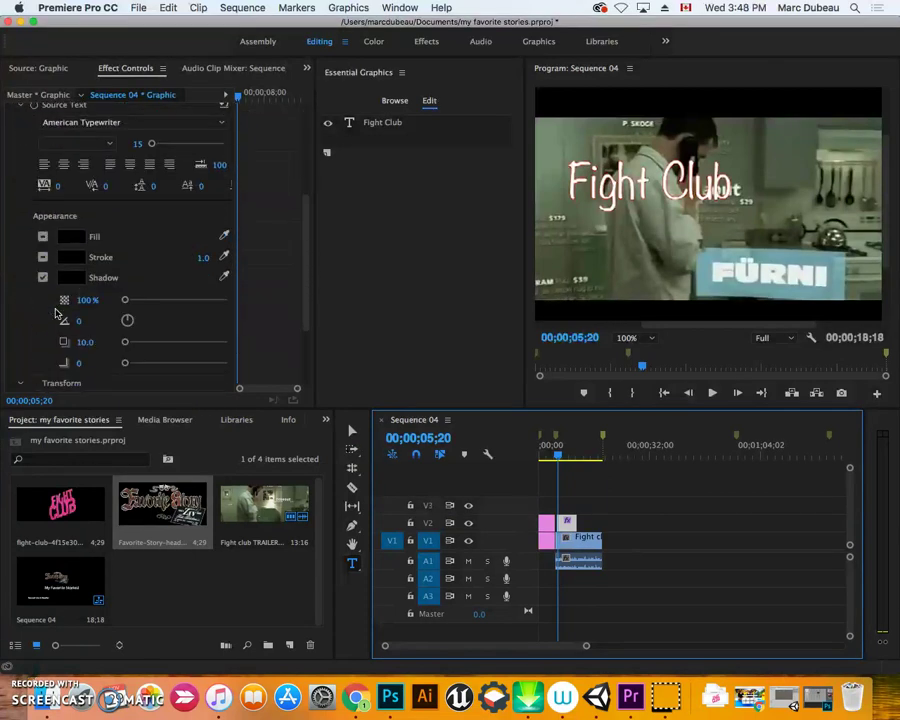
pyautogui.scroll(-6, 57, 313)
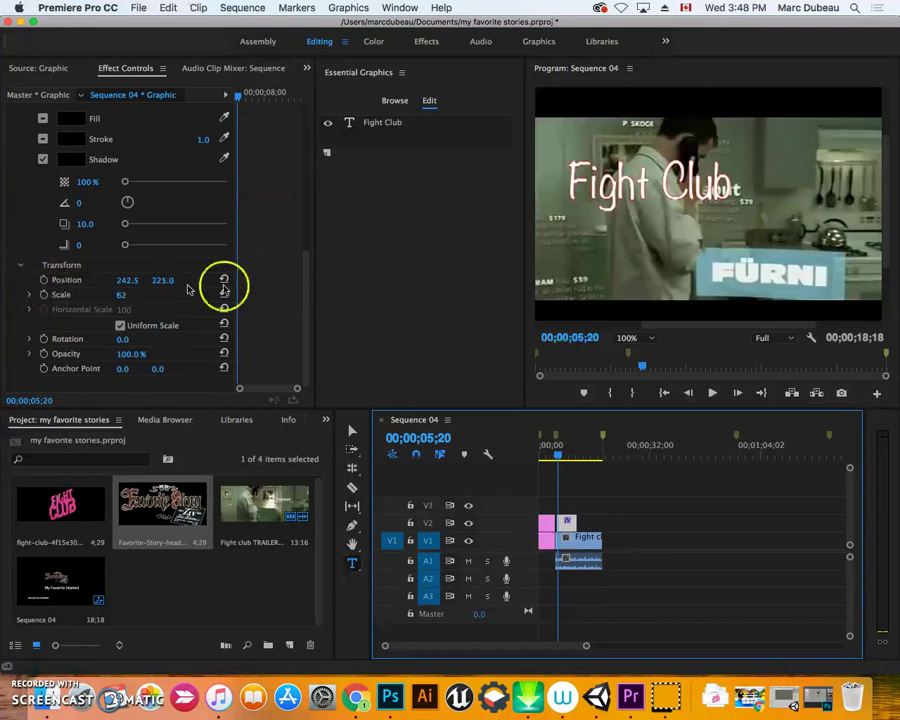
# Keyframe the title's Position at 05;20, then drag it toward the bottom around 10 seconds
pyautogui.click(44, 281)
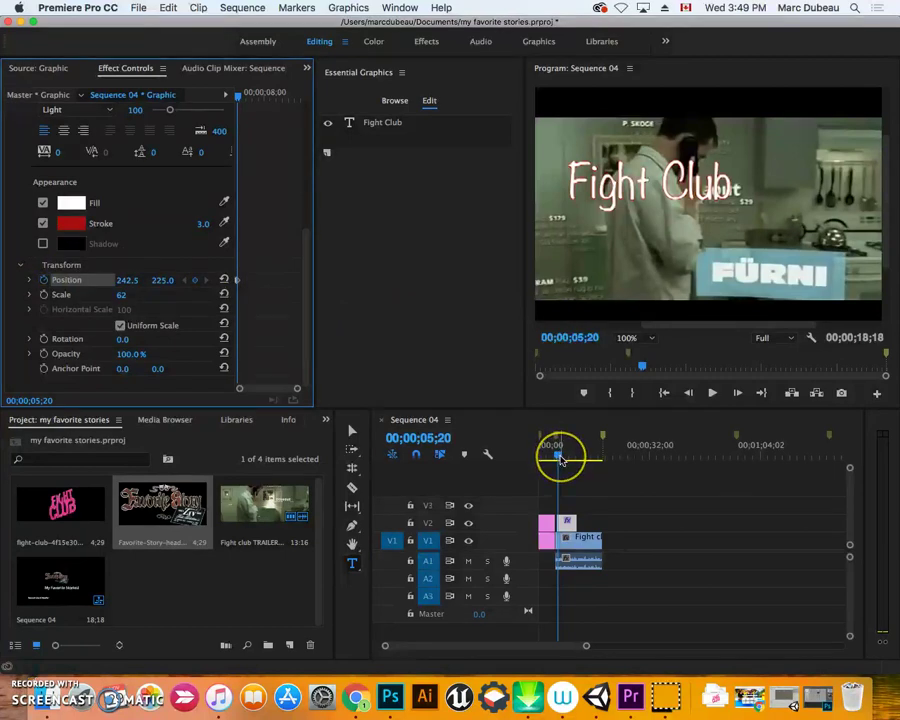
pyautogui.moveTo(561, 458); pyautogui.dragTo(580, 458)
pyautogui.click(353, 433)
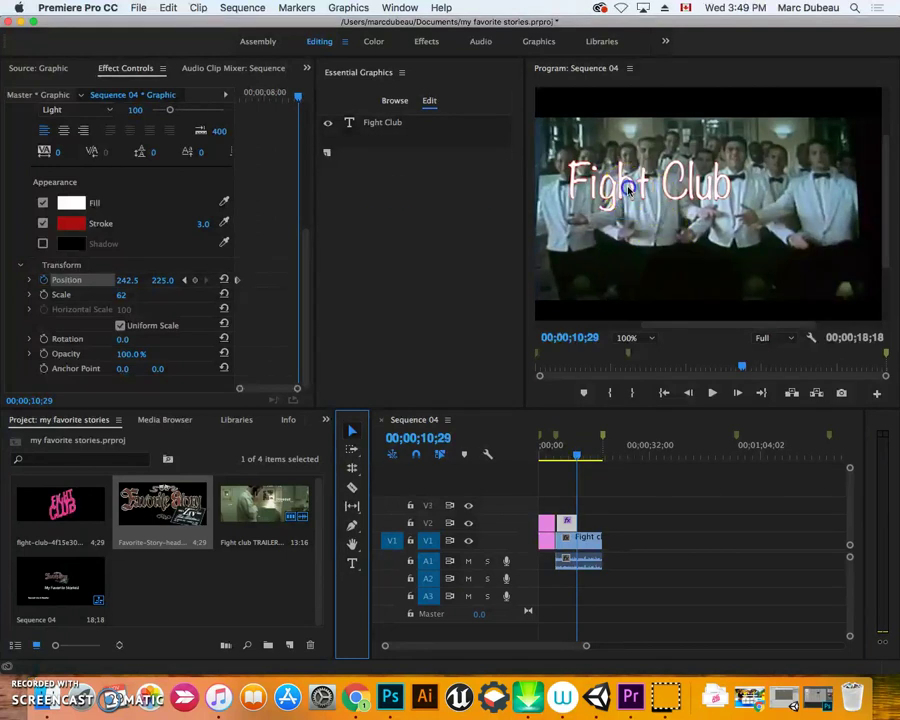
pyautogui.moveTo(622, 209); pyautogui.dragTo(638, 354)
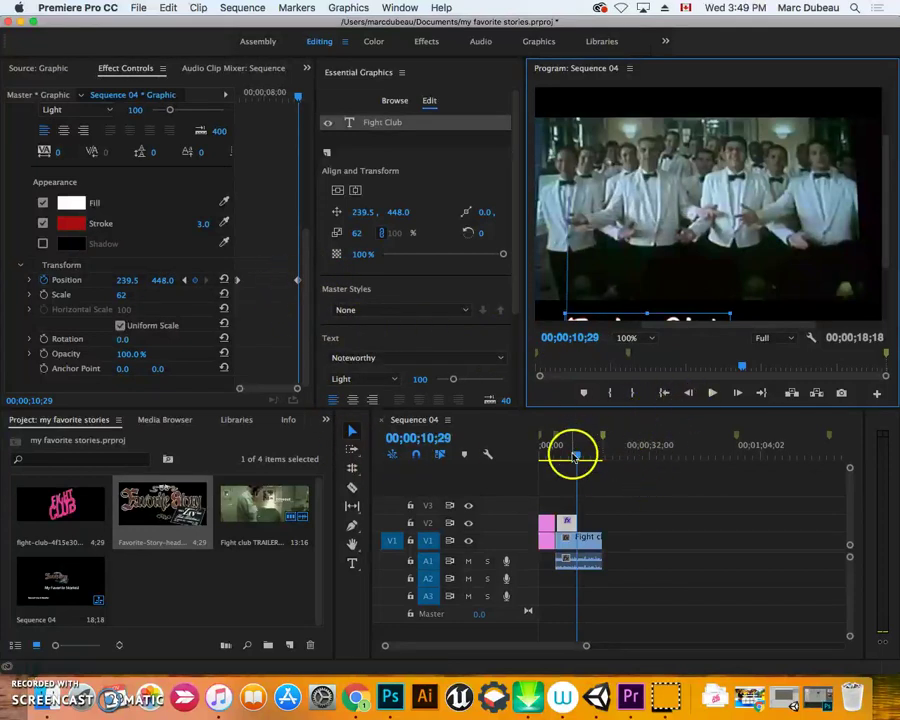
pyautogui.moveTo(574, 456)
pyautogui.mouseDown()
pyautogui.moveTo(549, 460)
pyautogui.moveTo(583, 457)
pyautogui.mouseUp()
pyautogui.click(541, 541)
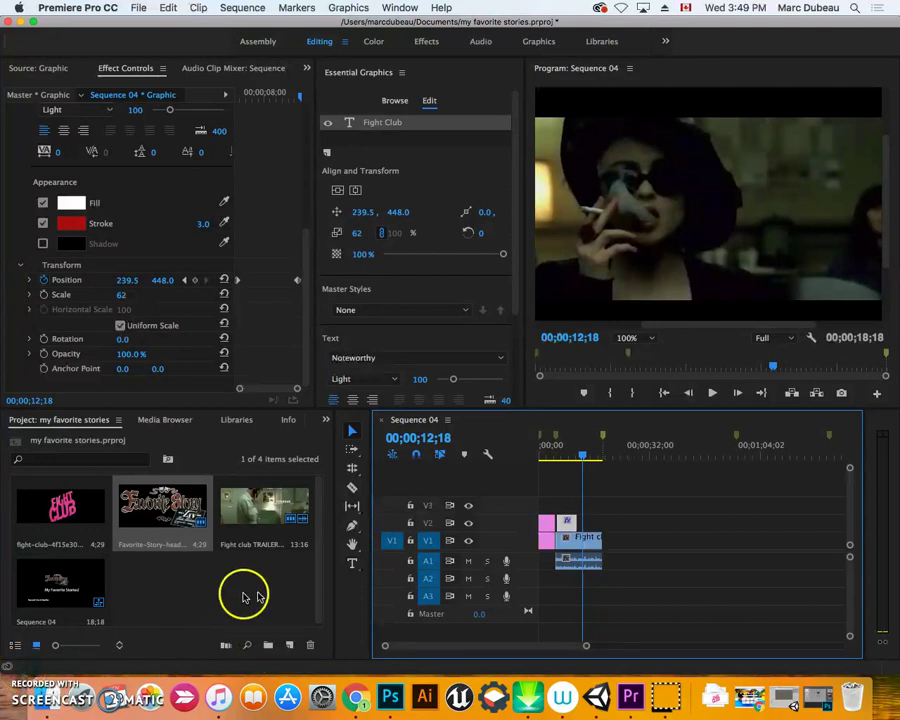
# Import the soap PNG and place it on track V3 at the playhead
pyautogui.rightClick(238, 544)
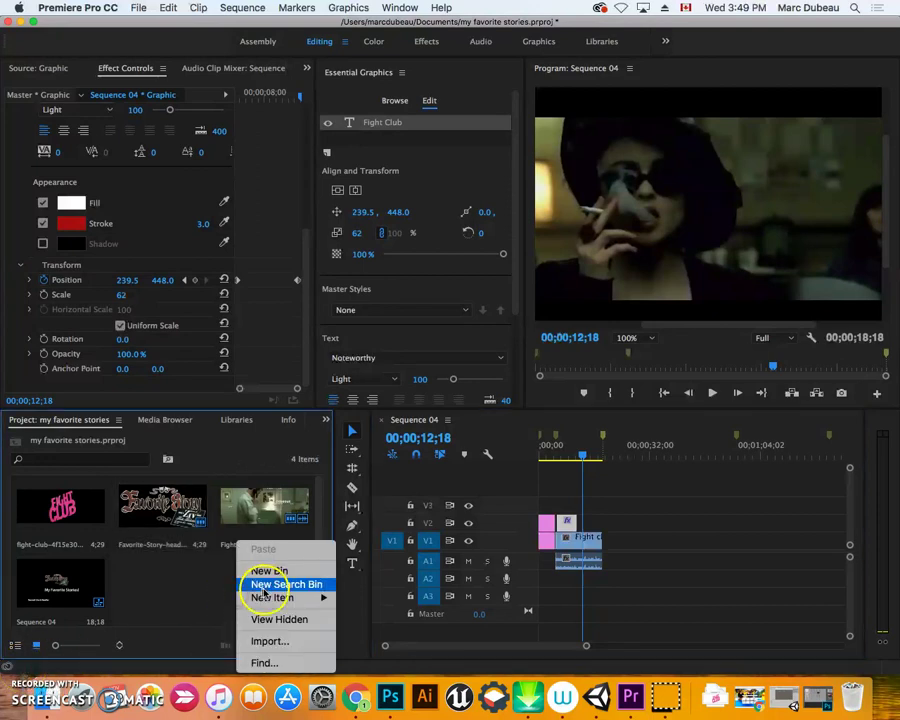
pyautogui.click(265, 642)
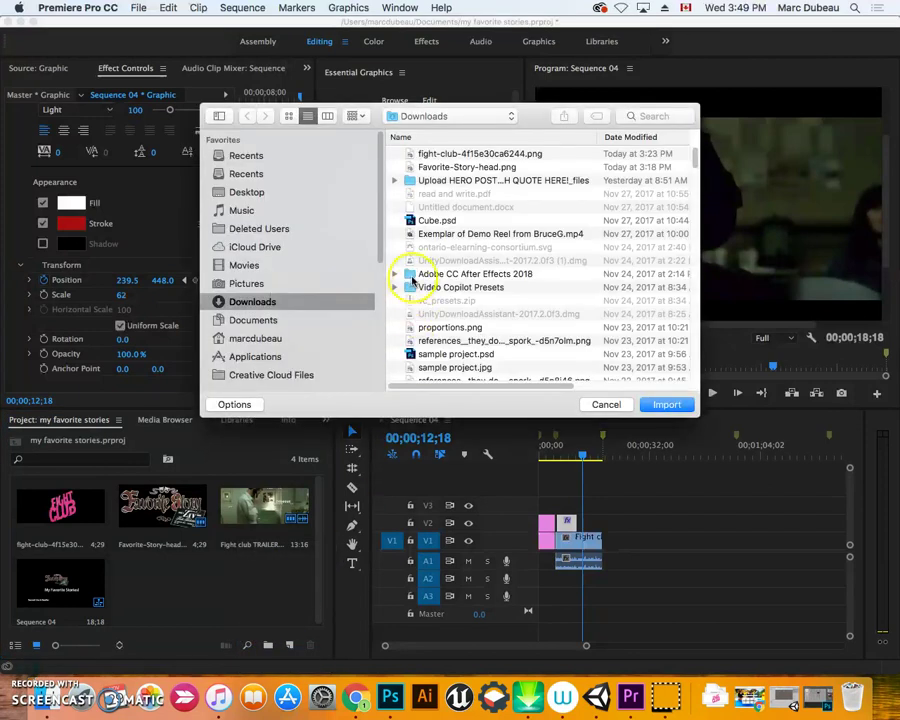
pyautogui.doubleClick(456, 208)
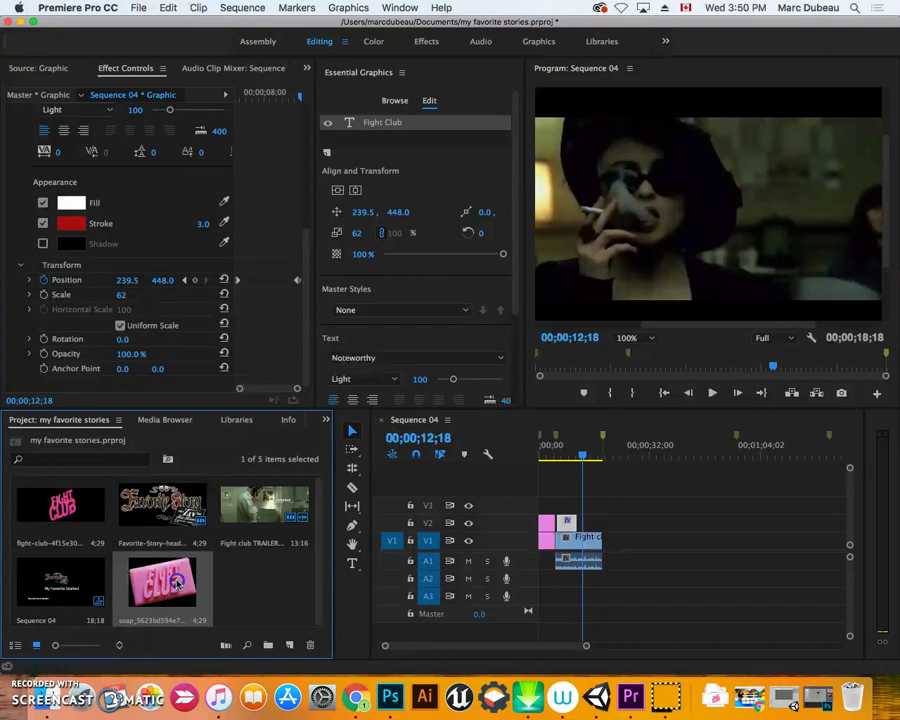
pyautogui.moveTo(176, 583); pyautogui.dragTo(584, 508)
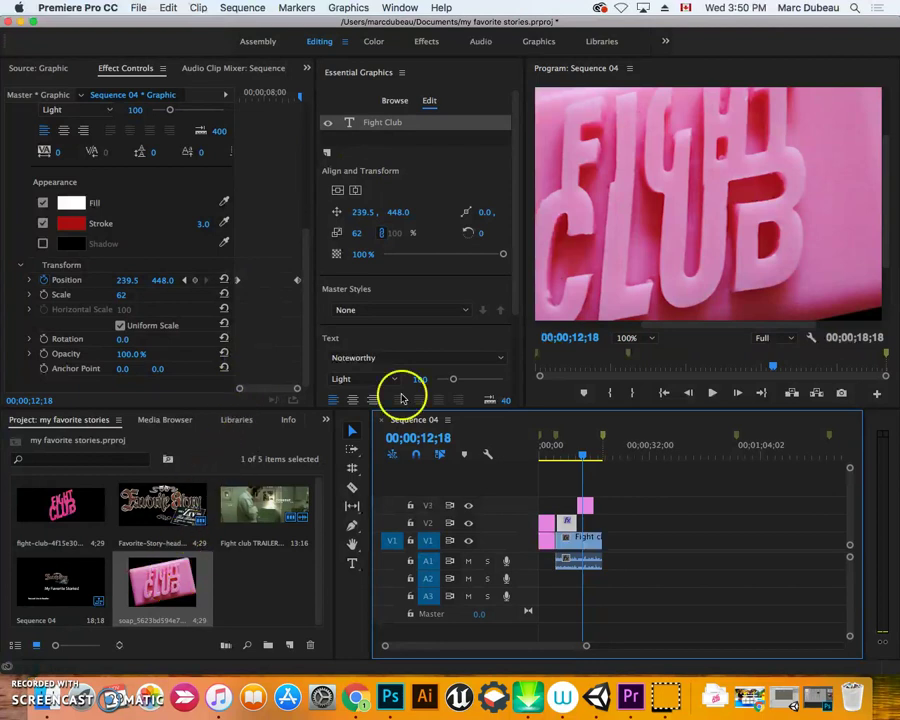
# Select the soap clip and set its Scale to 7 and Position Y to 230
pyautogui.click(653, 262)
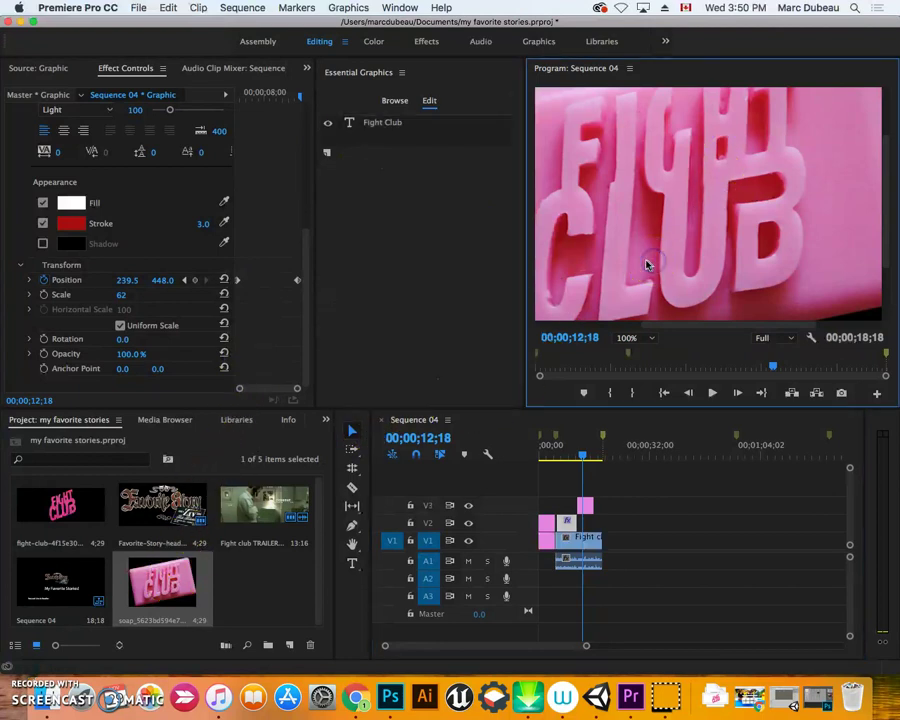
pyautogui.click(381, 124)
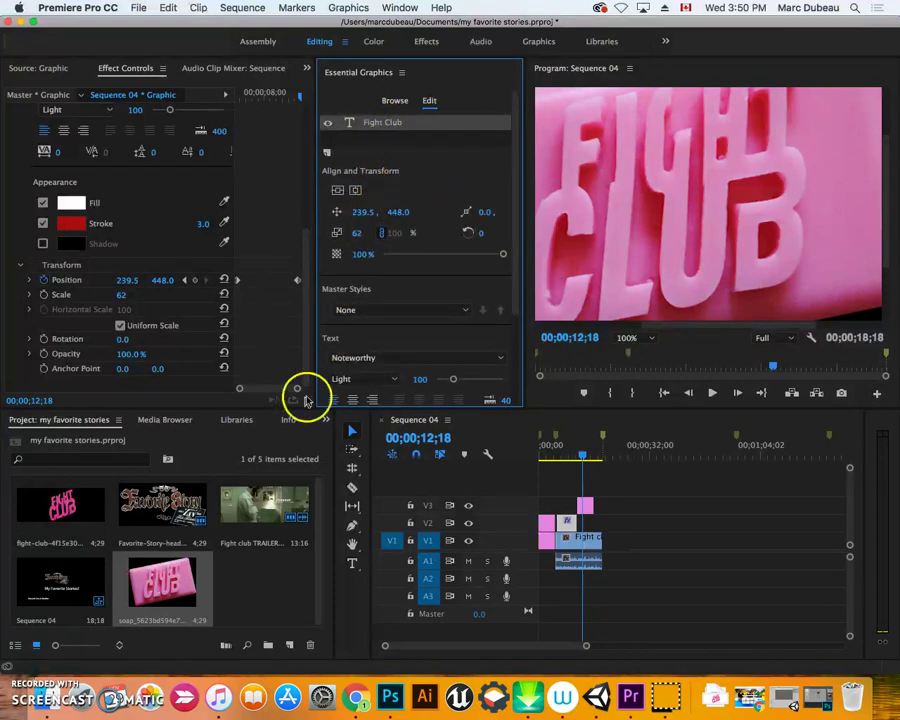
pyautogui.click(22, 662)
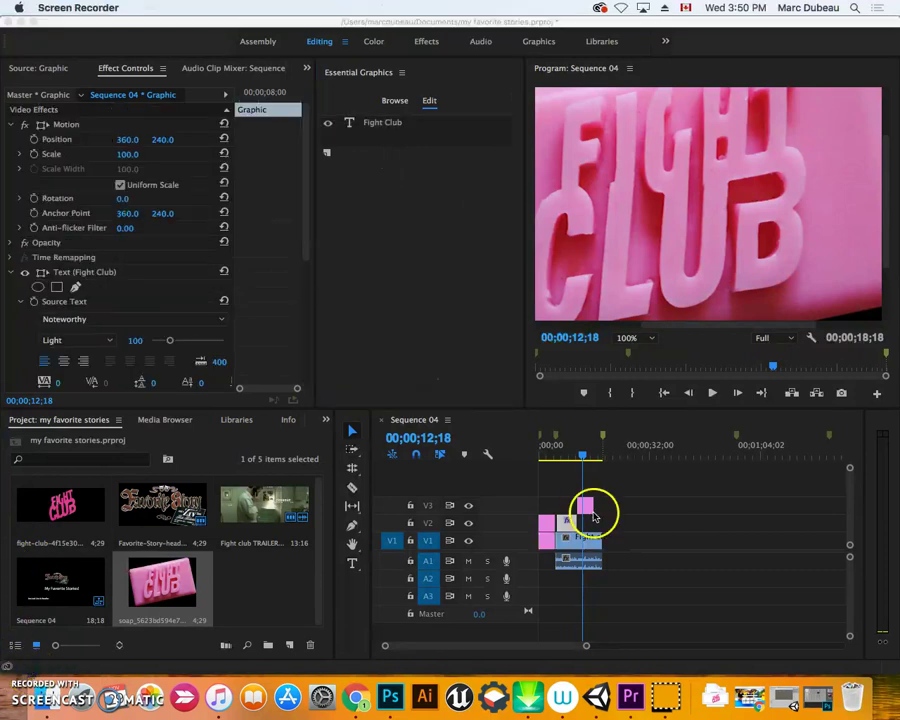
pyautogui.click(590, 513)
pyautogui.click(587, 510)
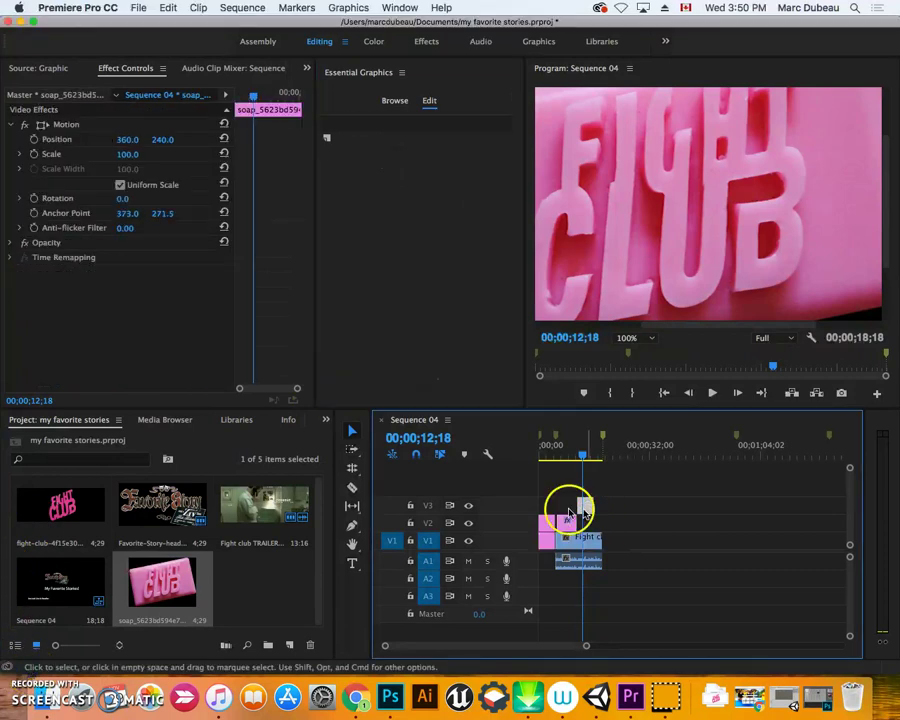
pyautogui.click(132, 156)
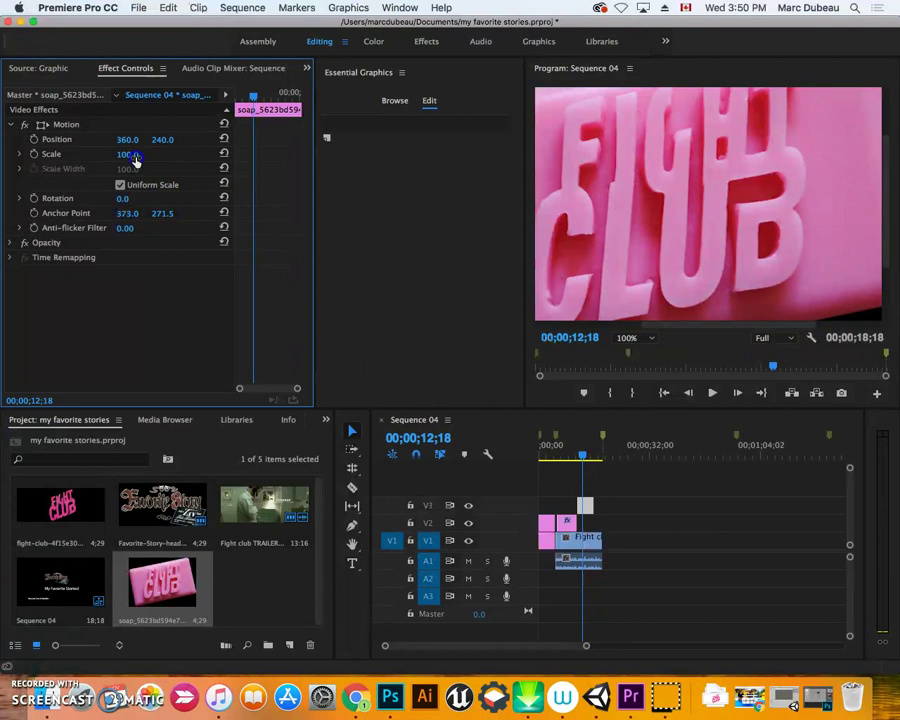
pyautogui.scroll(-20, 135, 162)
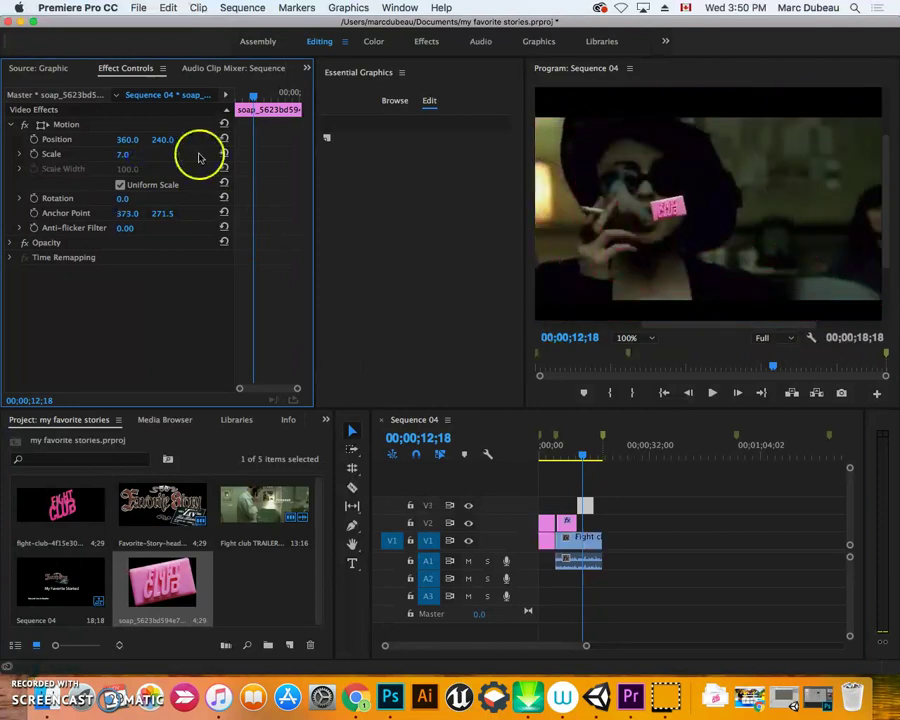
pyautogui.click(686, 206)
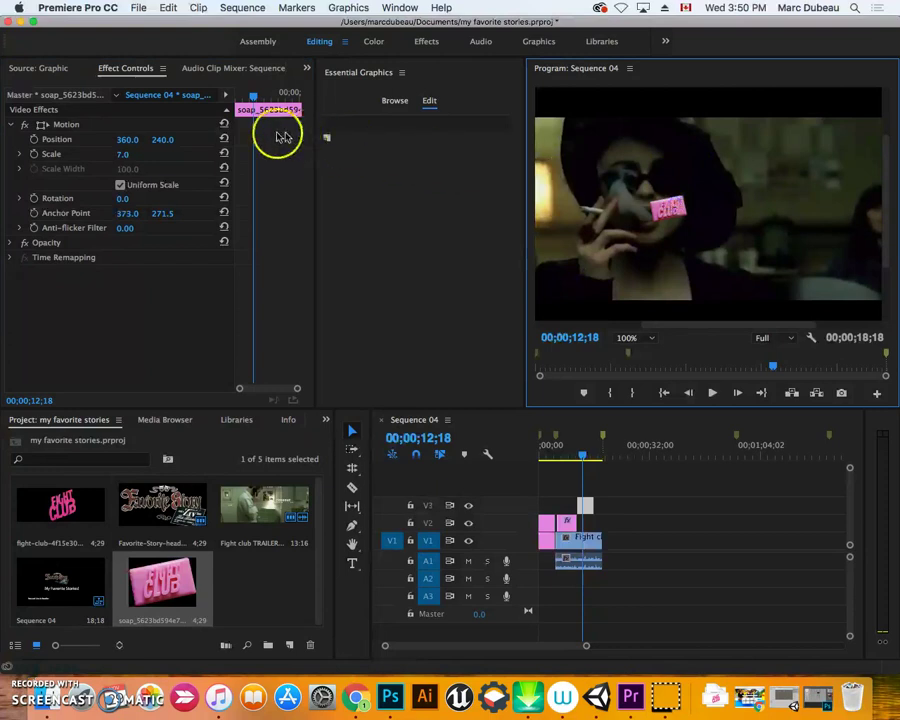
pyautogui.click(168, 141)
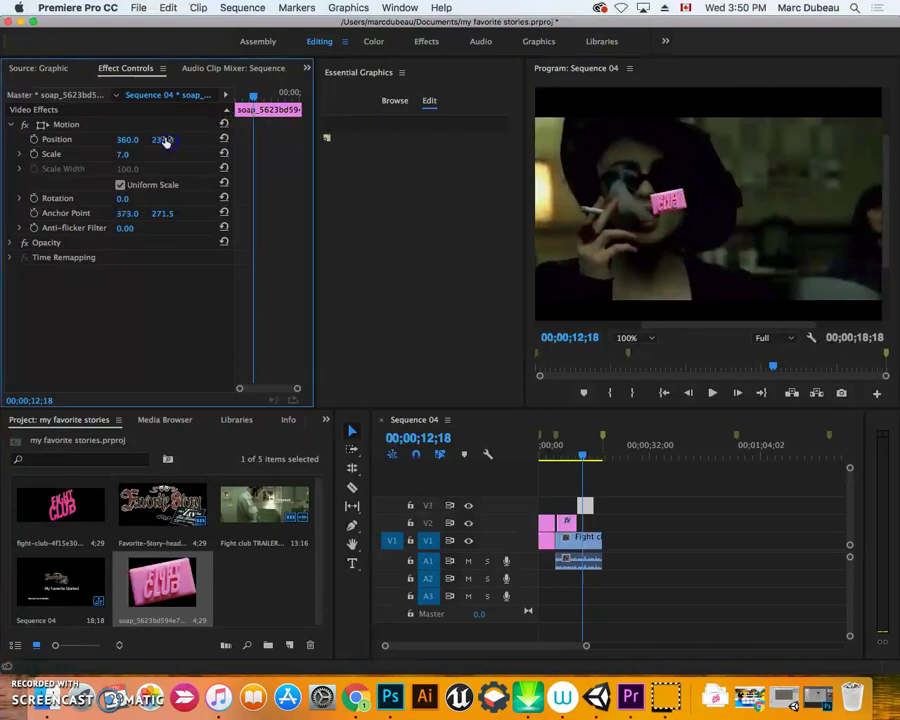